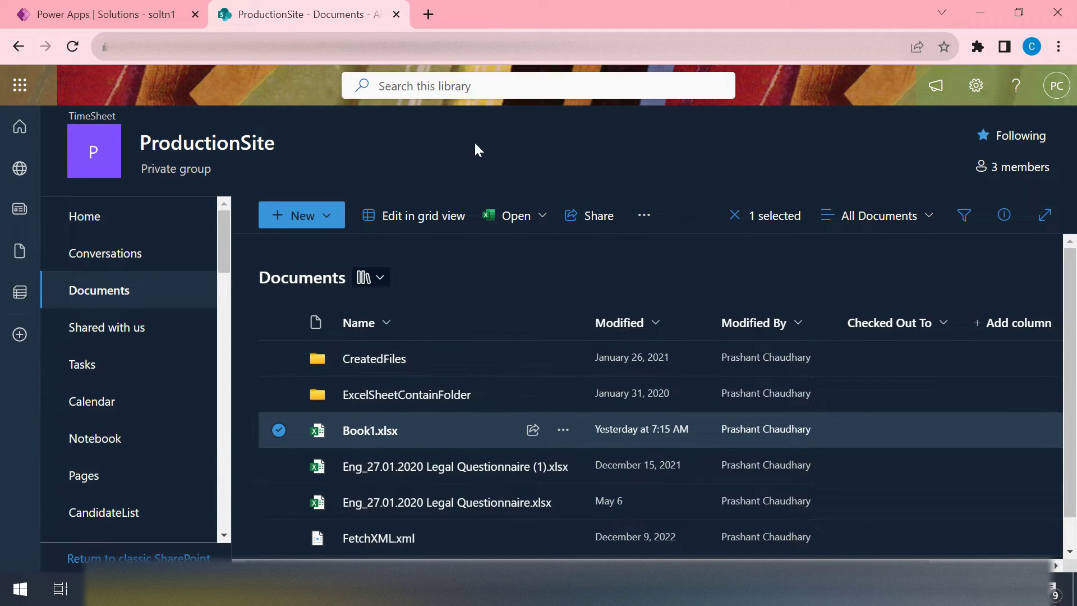
# - Switch to the soltn1 solution in Power Apps and start a new environment variable with the display name SP_add
pyautogui.click(111, 10)
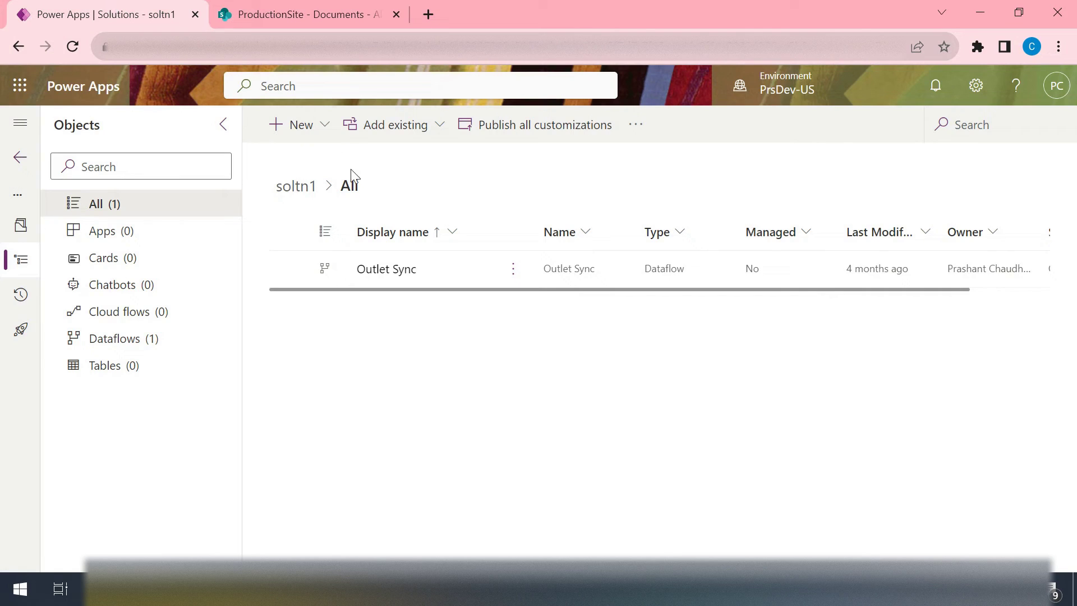
pyautogui.click(322, 125)
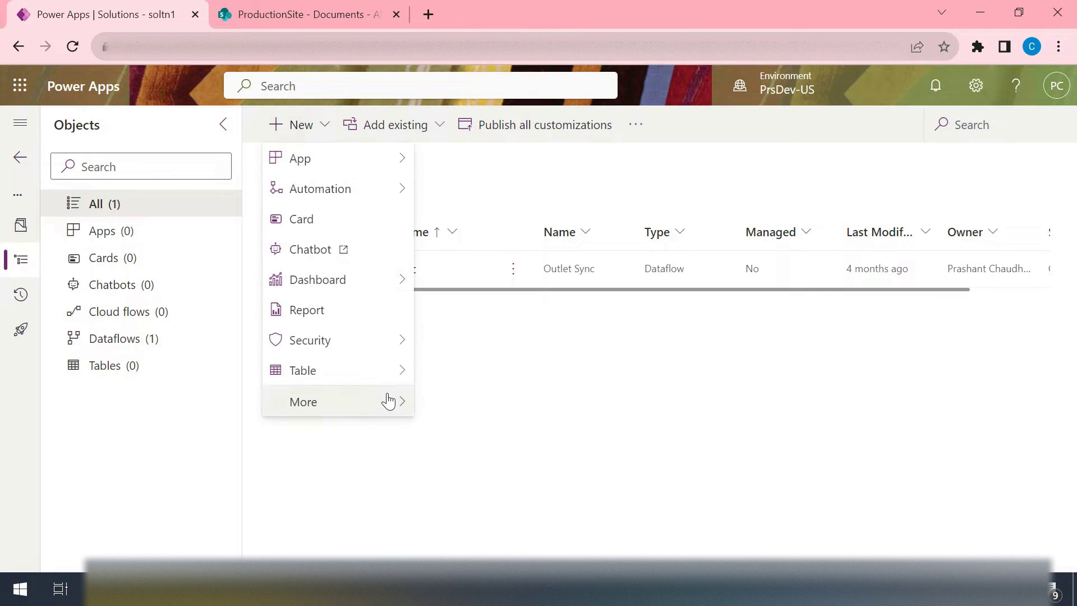
pyautogui.moveTo(390, 399)
pyautogui.click(446, 431)
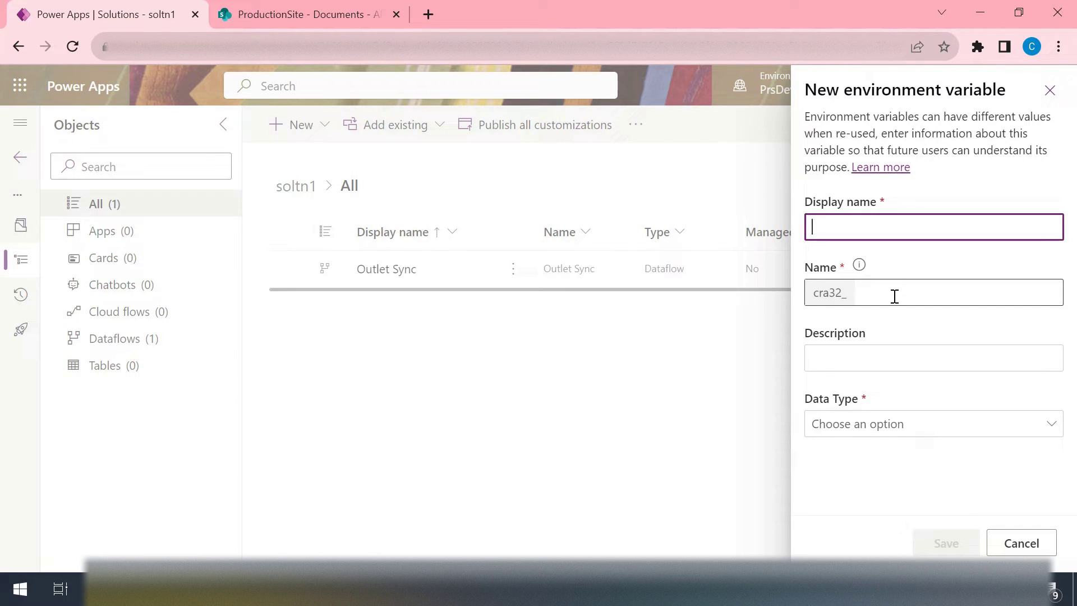
pyautogui.write('SP')
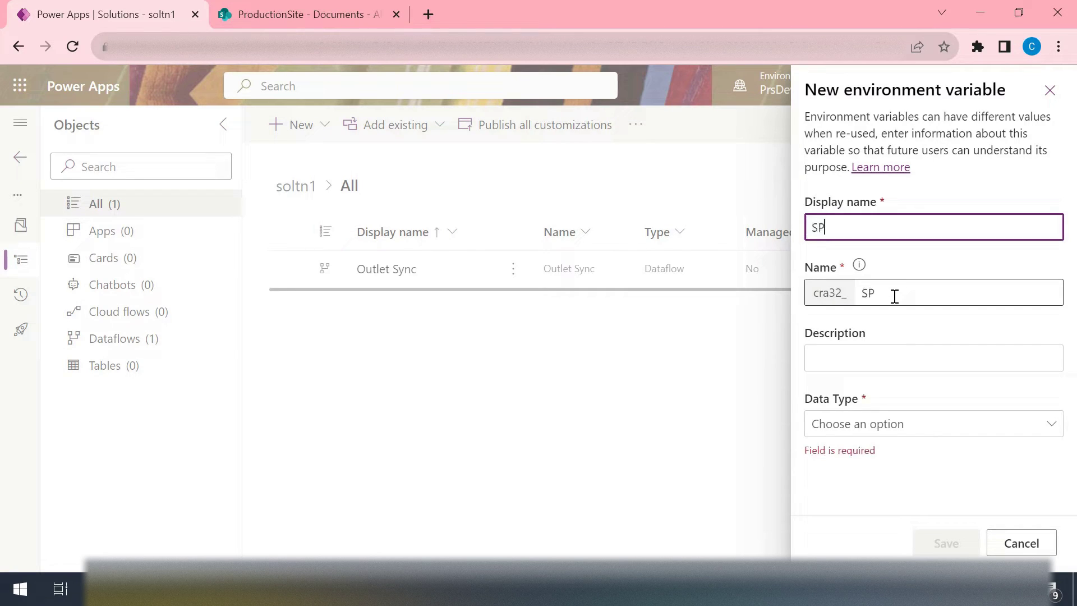
pyautogui.write('_add')
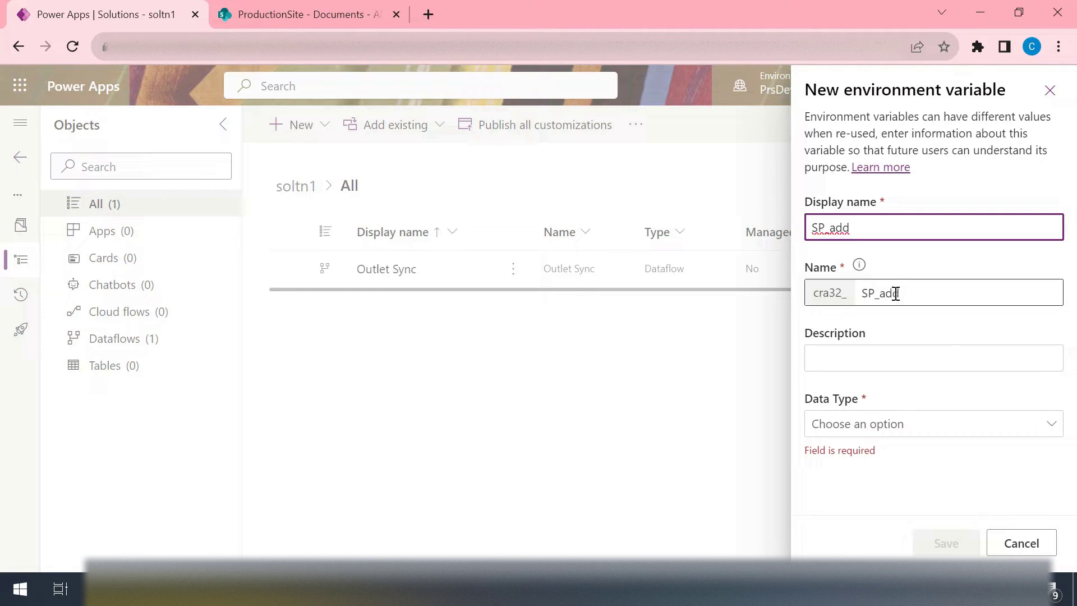
# - Set the SP_add variable's data type to Data source and its connector to SharePoint
pyautogui.click(1042, 428)
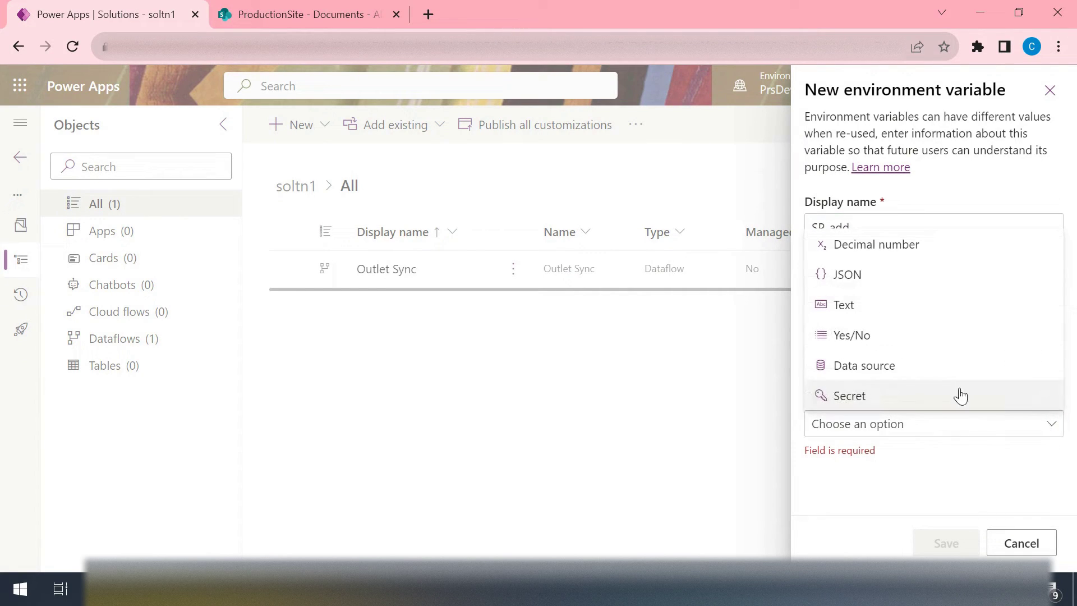
pyautogui.click(893, 373)
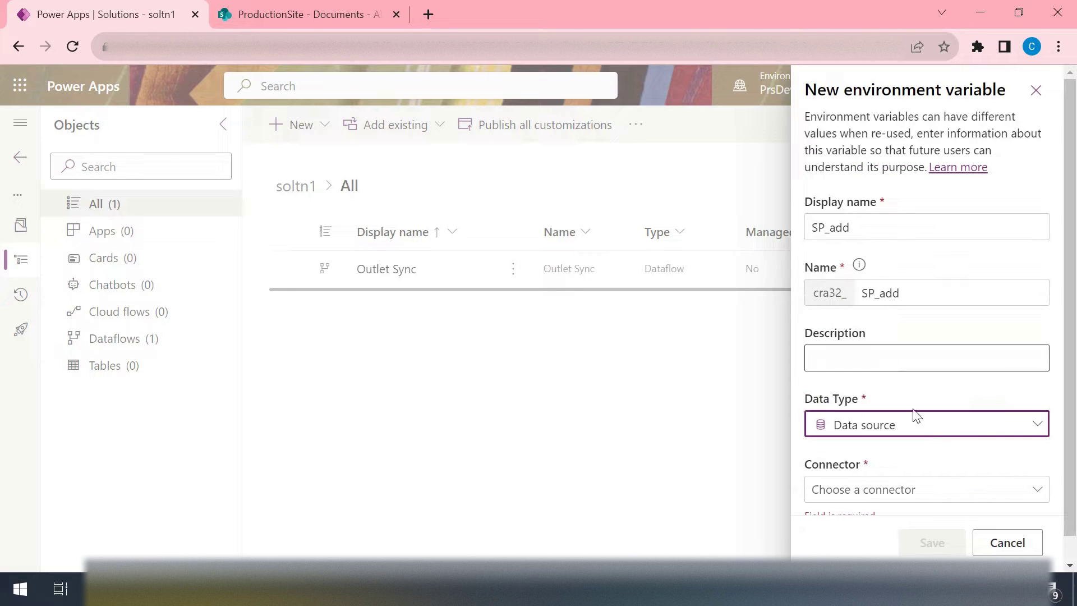
pyautogui.scroll(-1, 931, 488)
pyautogui.click(911, 459)
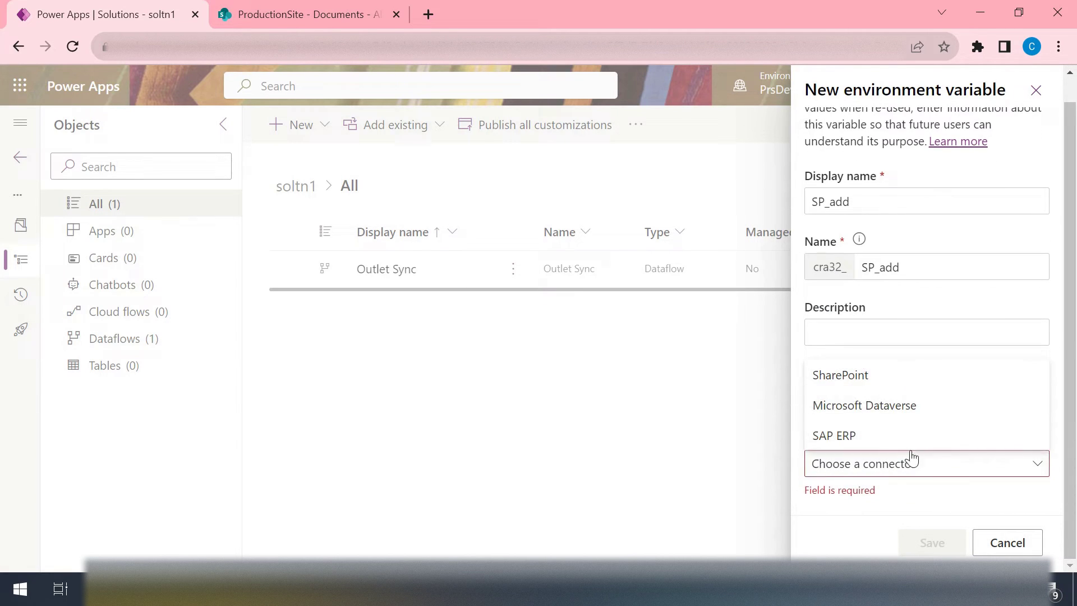
pyautogui.click(879, 377)
# - Create a new SharePoint connection that connects directly to cloud services, and refresh the variable's connection list
pyautogui.scroll(-2, 964, 498)
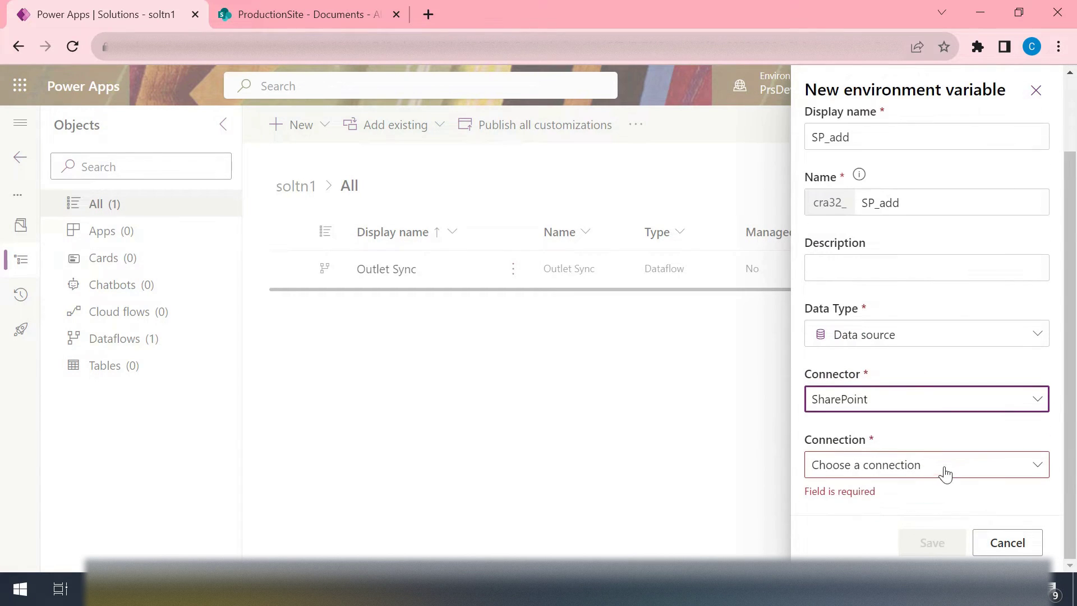
pyautogui.click(1005, 465)
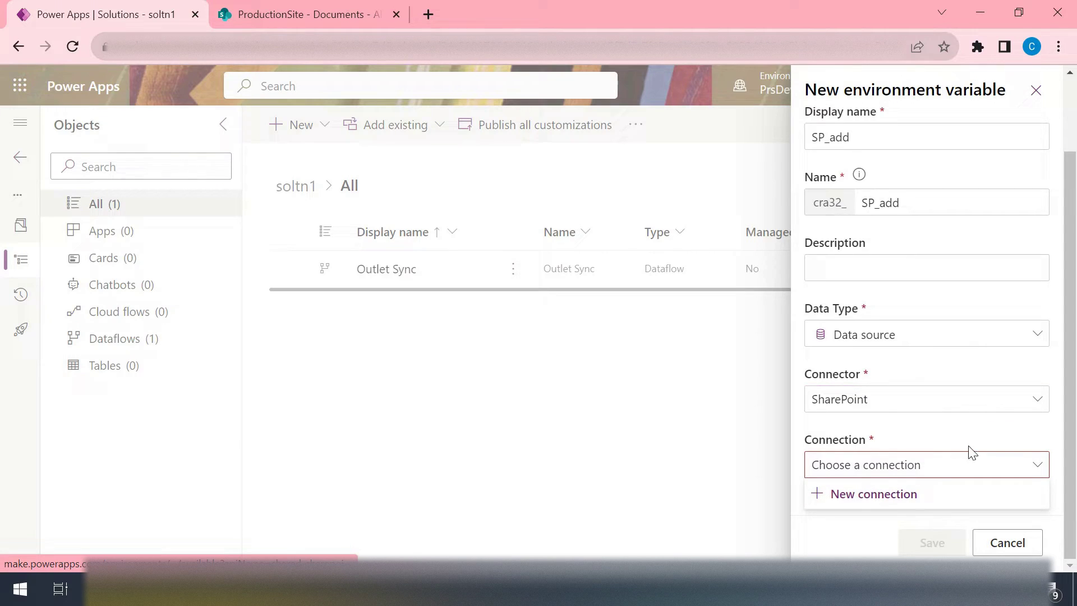
pyautogui.click(878, 494)
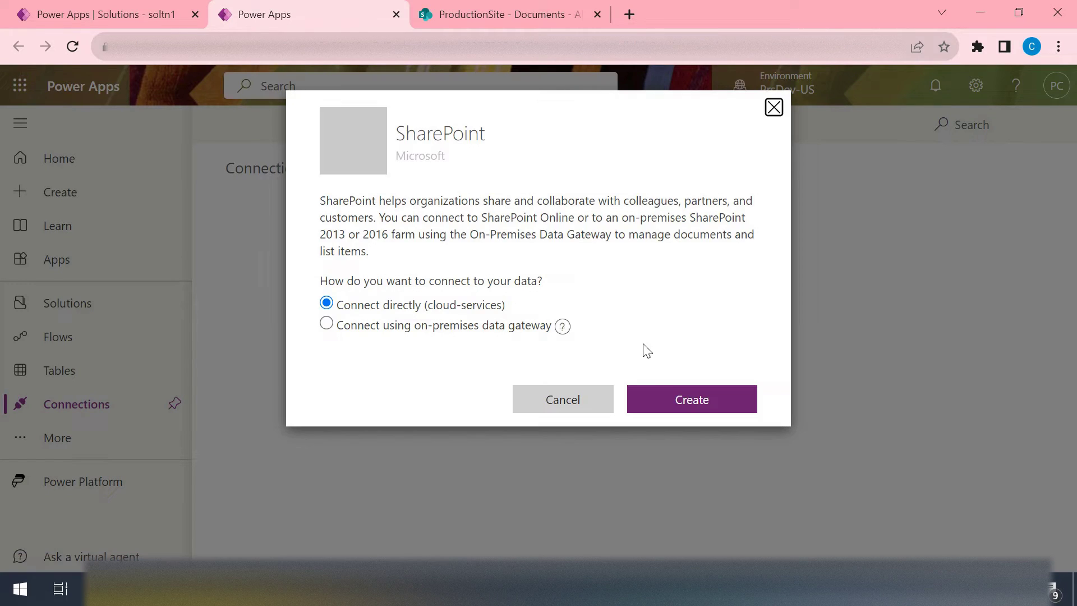
pyautogui.click(668, 408)
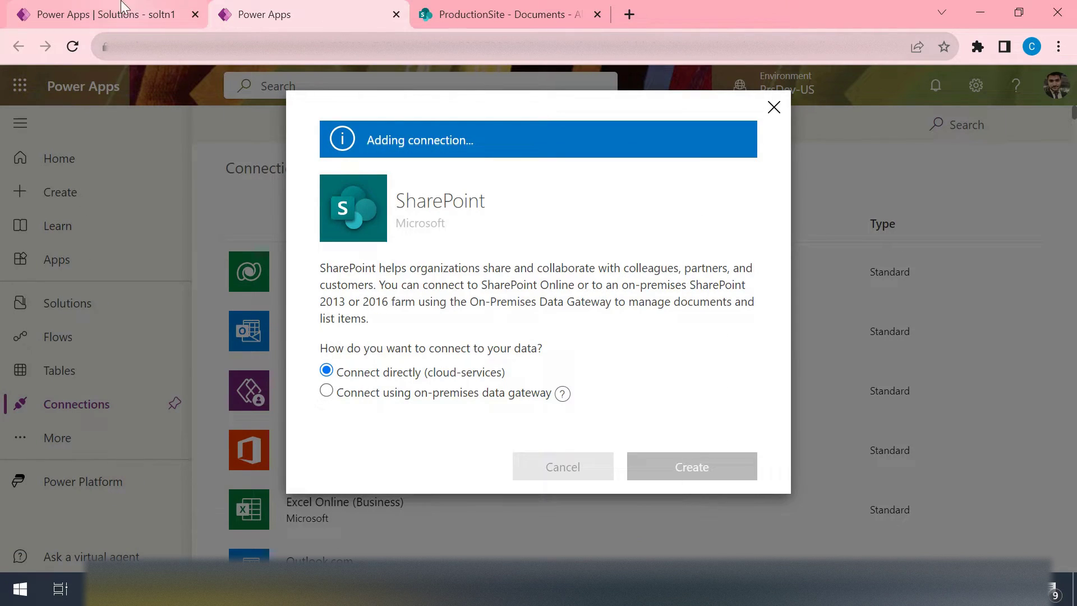
pyautogui.moveTo(111, 6)
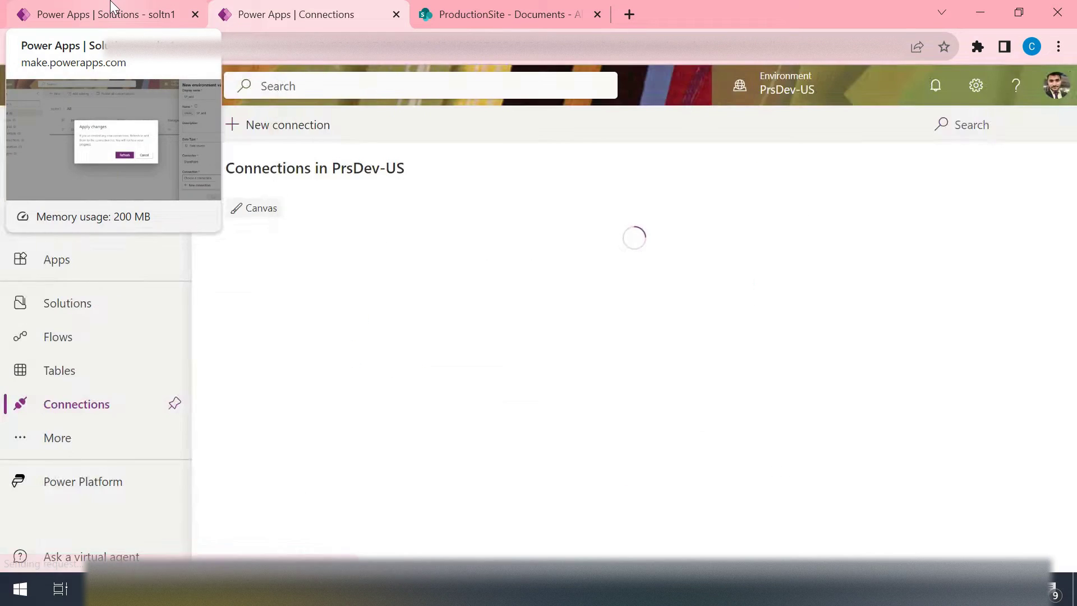
pyautogui.click(111, 7)
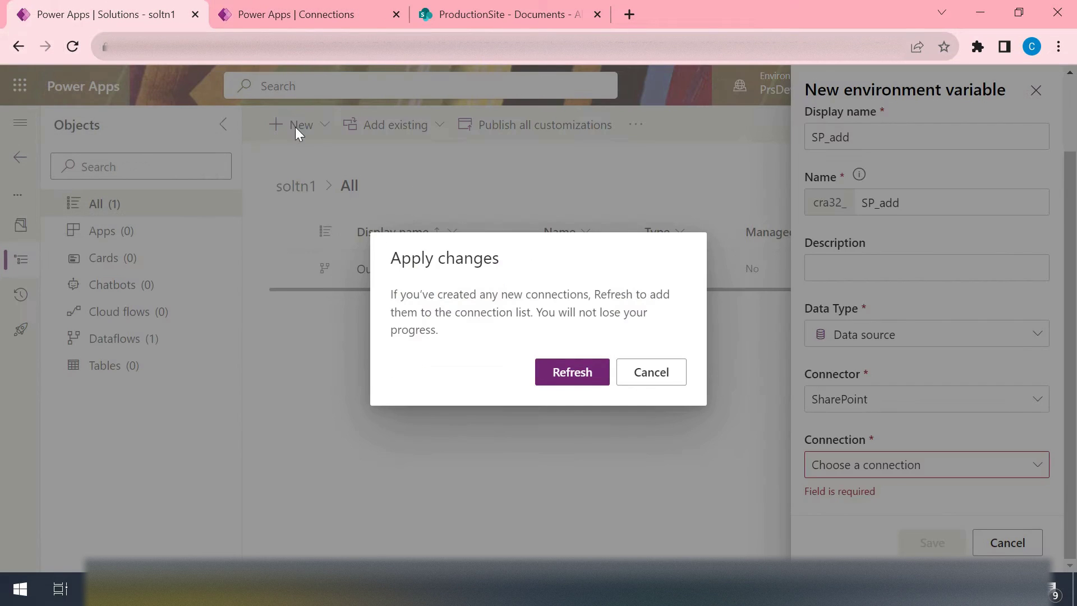
pyautogui.click(574, 372)
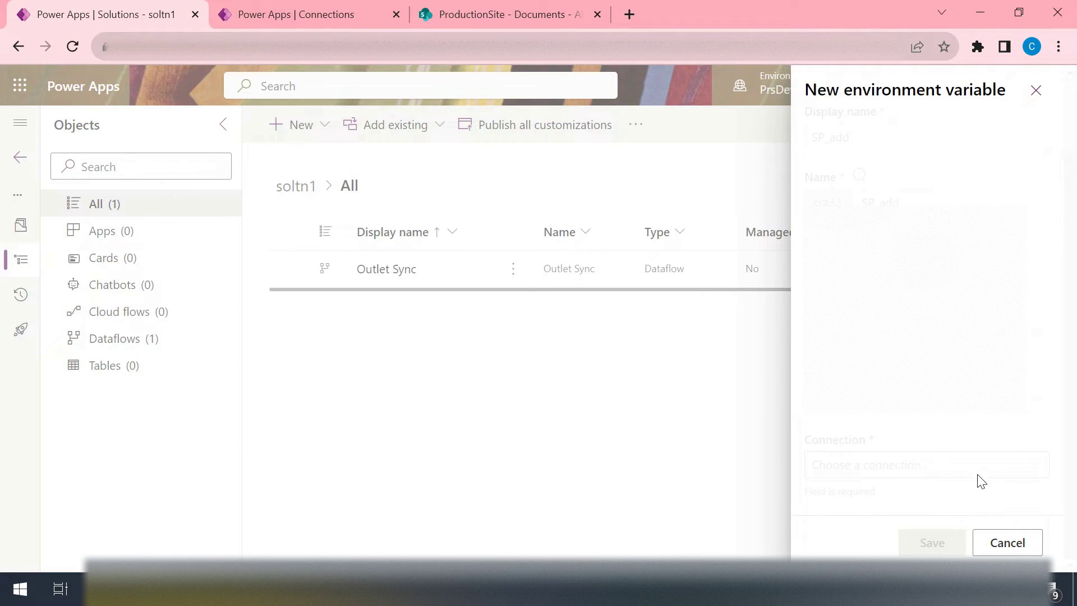
# - Set the SP_add variable's parameter type to Site
pyautogui.scroll(-1, 1002, 457)
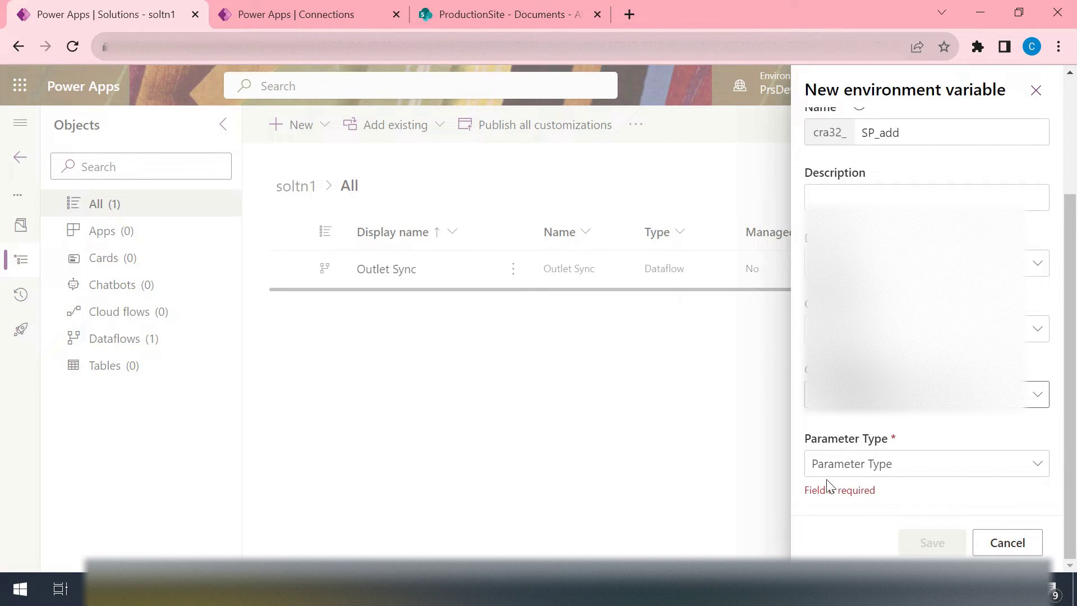
pyautogui.click(1034, 472)
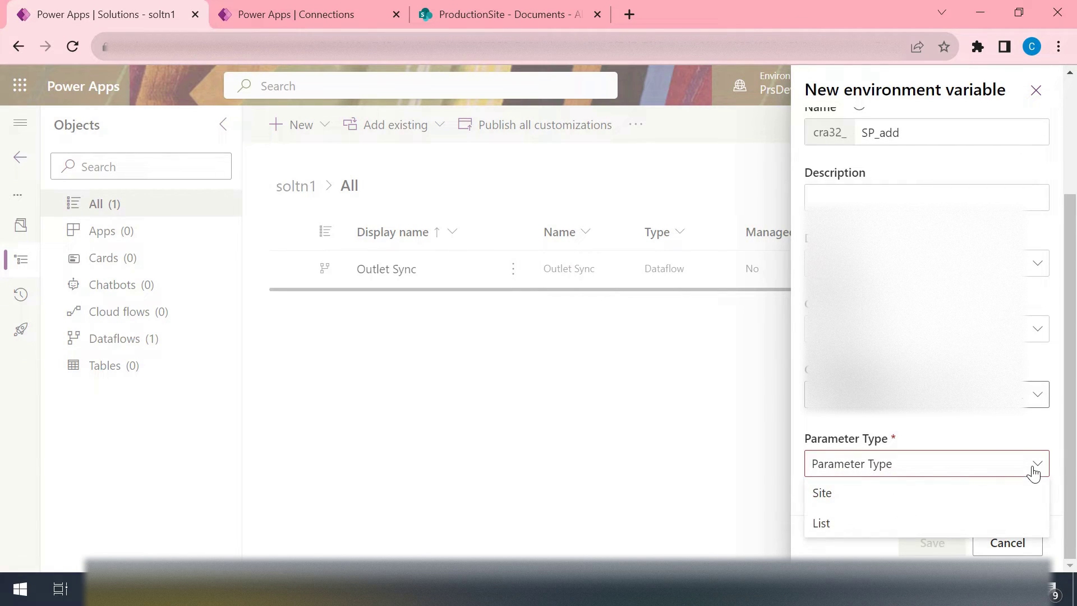
pyautogui.click(833, 494)
# - Add a new site value with ProductionSite as the current site and save the SP_add environment variable
pyautogui.scroll(-3, 974, 483)
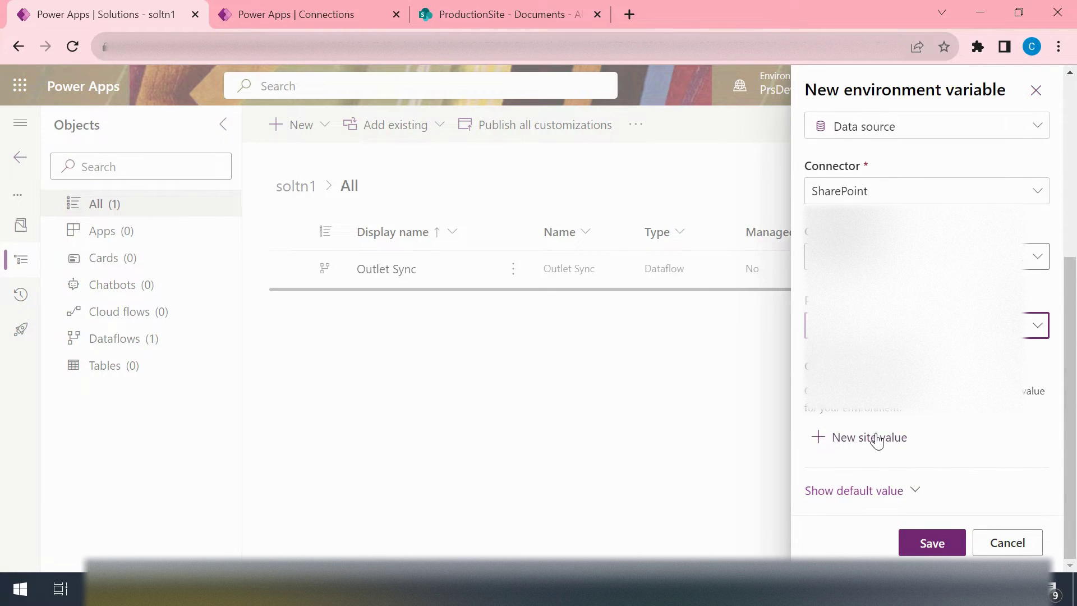
pyautogui.click(887, 440)
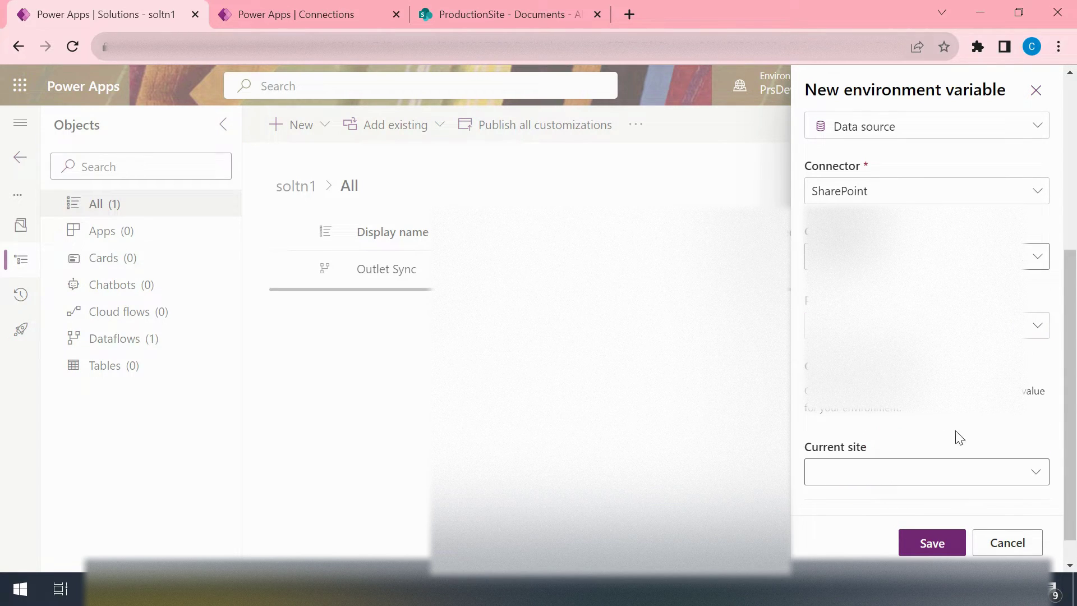
pyautogui.scroll(-1, 1010, 466)
pyautogui.click(1034, 439)
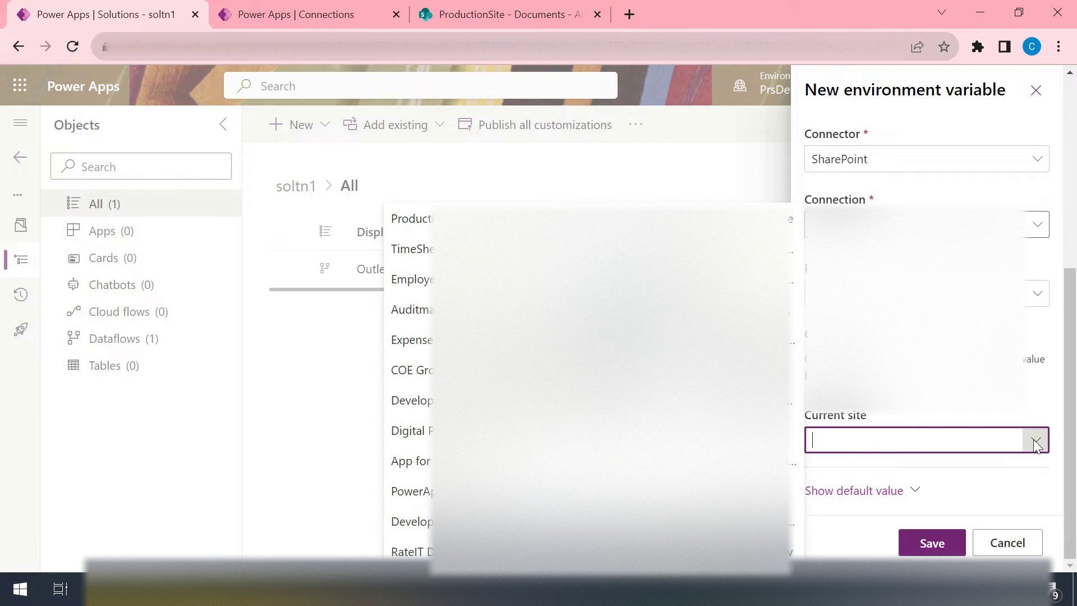
pyautogui.click(410, 218)
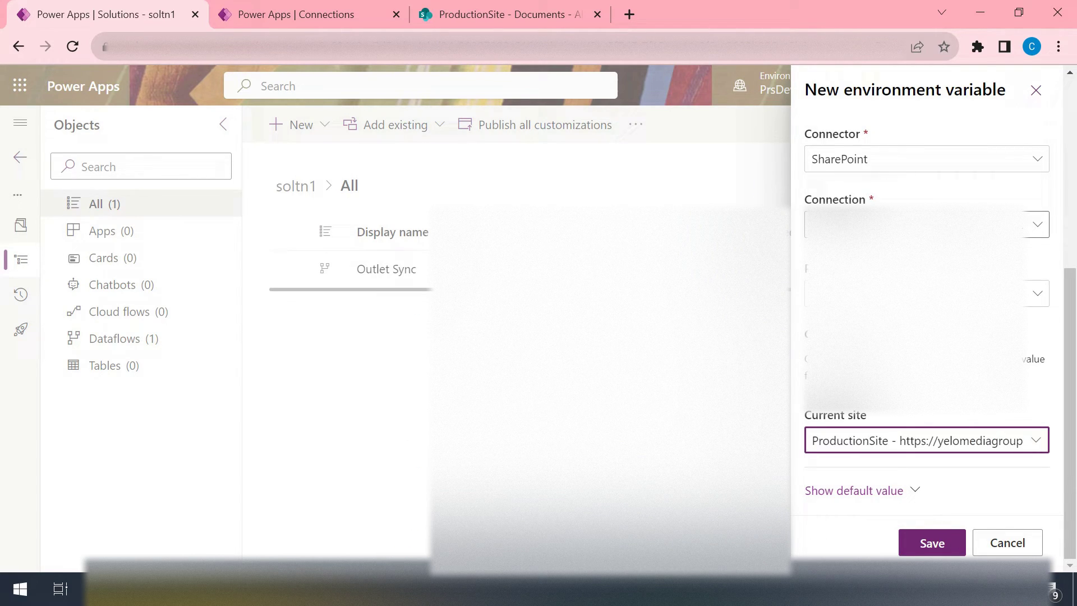
pyautogui.click(526, 22)
pyautogui.click(101, 14)
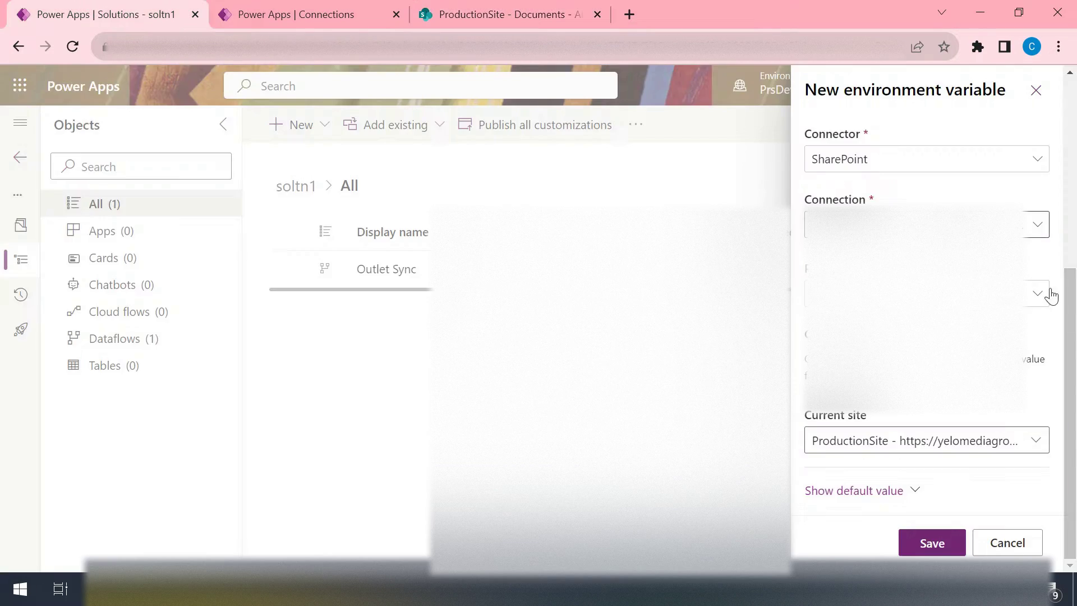
pyautogui.click(932, 543)
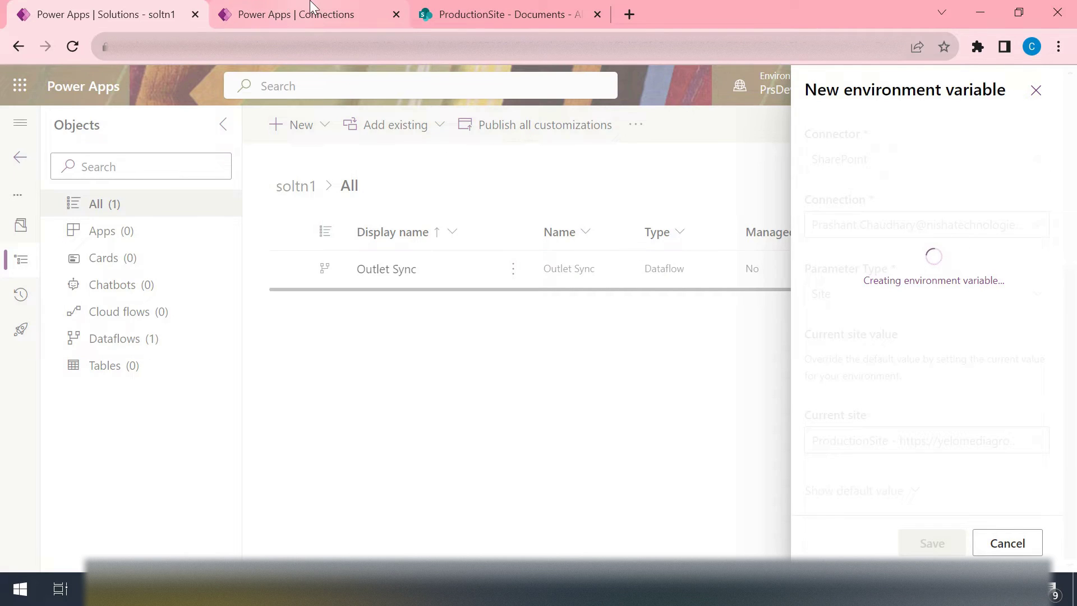
# - Close the Connections browser tab, duplicate the solution's tab, and return to the original soltn1 page
pyautogui.click(396, 16)
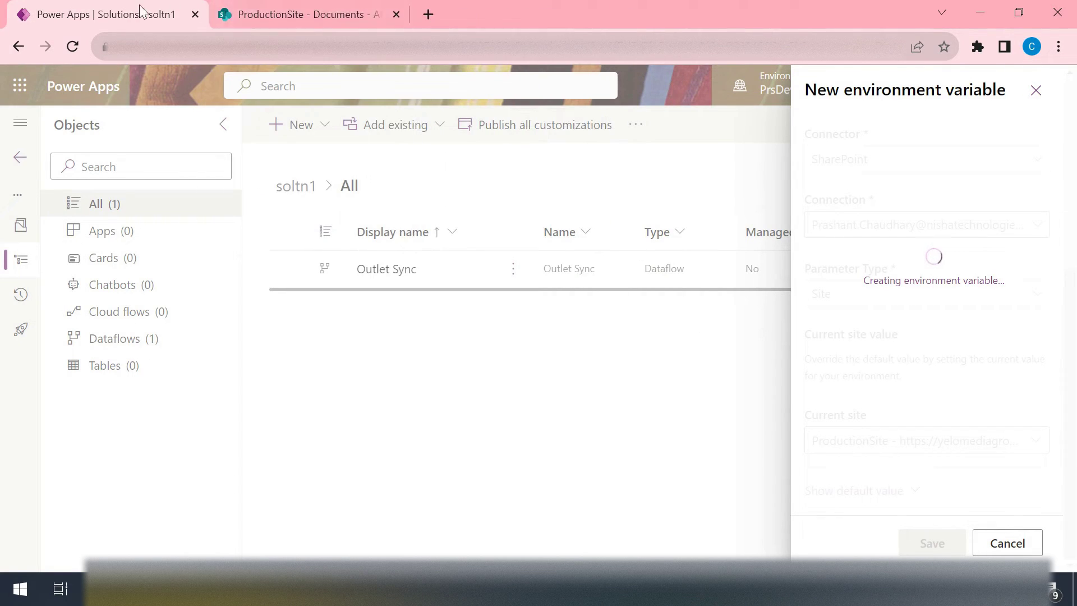
pyautogui.rightClick(147, 11)
pyautogui.click(199, 113)
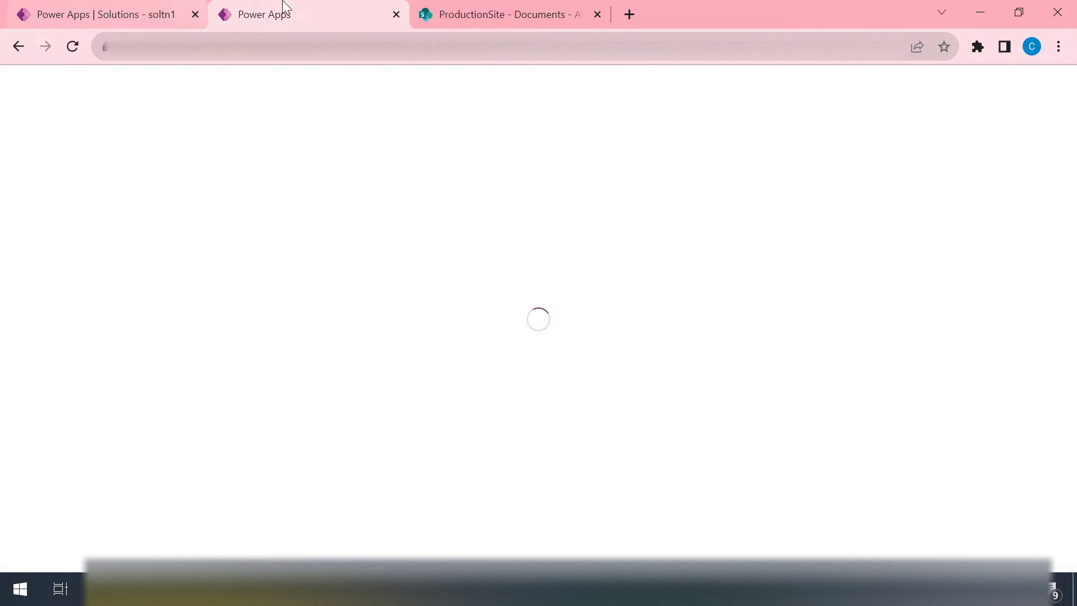
pyautogui.click(152, 8)
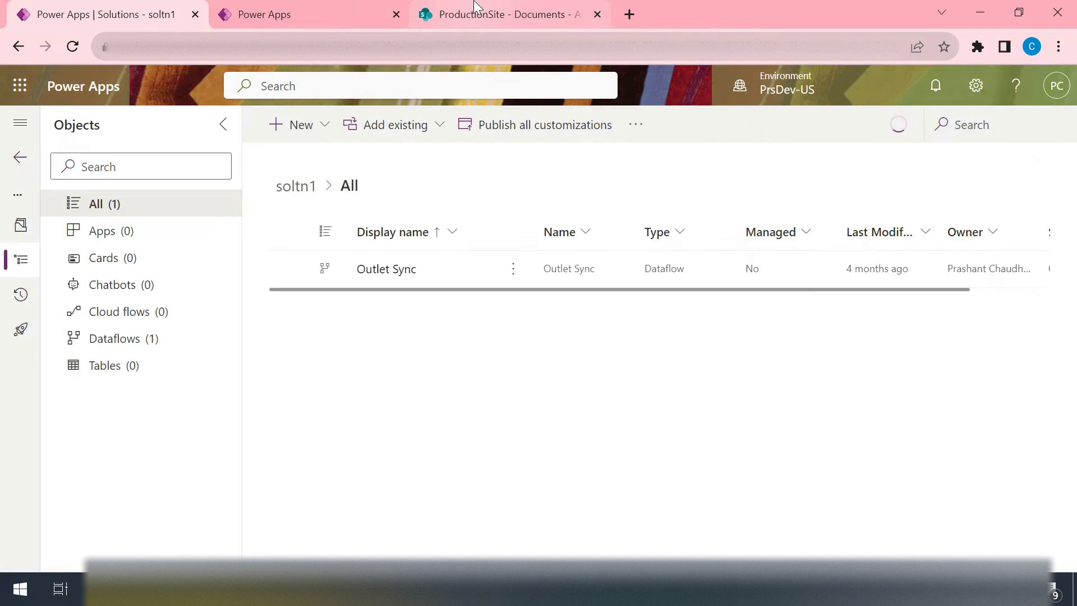
pyautogui.click(263, 12)
pyautogui.click(144, 7)
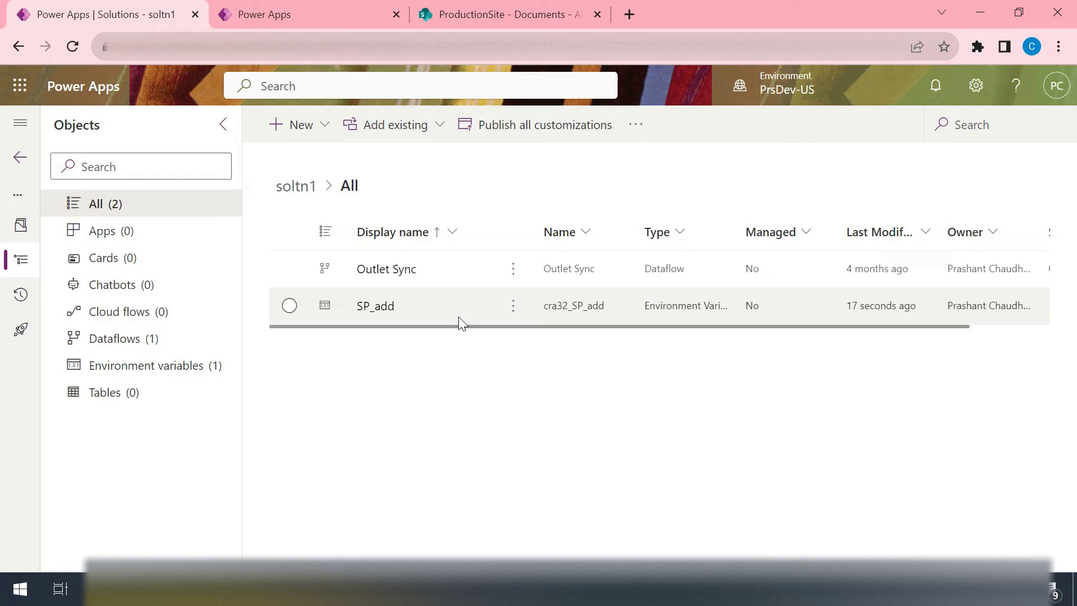
# - Start another new environment variable in the solution with the display name Doc_Lib
pyautogui.click(318, 135)
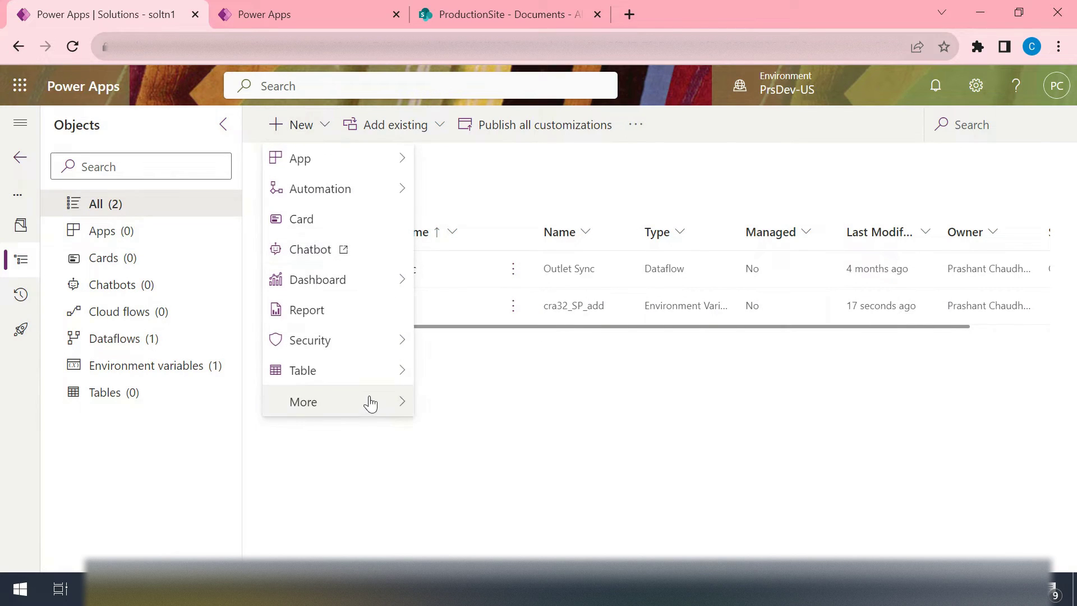
pyautogui.moveTo(368, 402)
pyautogui.click(483, 445)
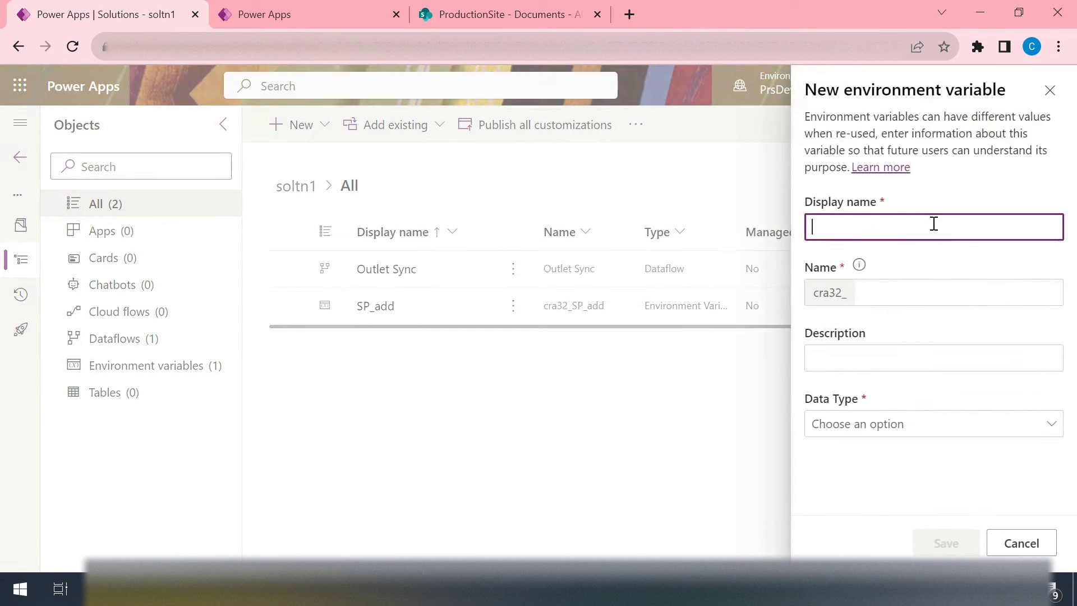
pyautogui.write('Doc')
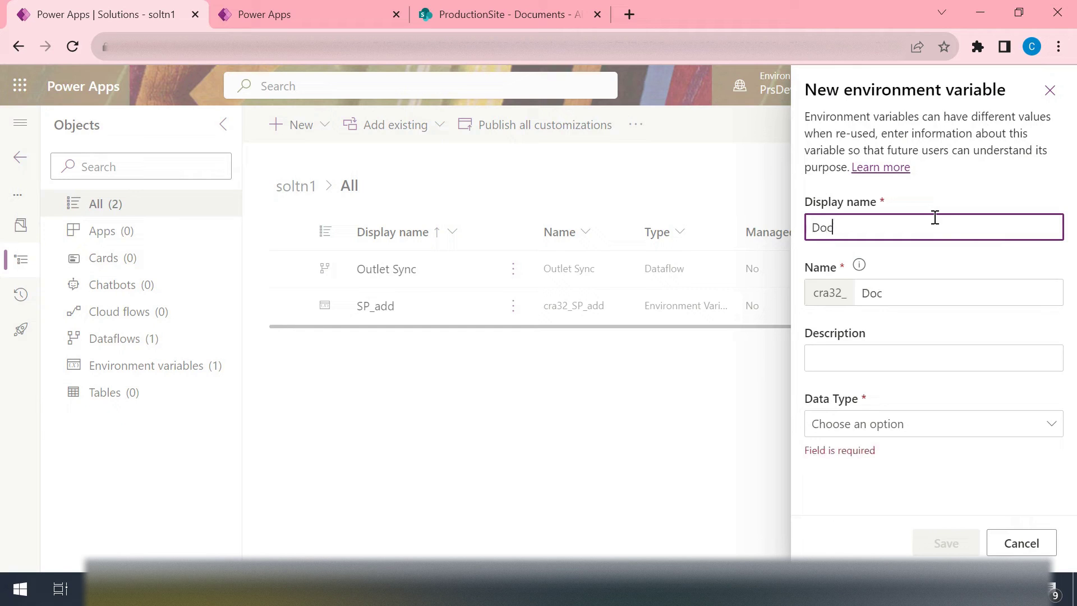
pyautogui.write('_Lib')
# - Set the Doc_Lib variable's data type to Data source and its connector to SharePoint
pyautogui.click(925, 425)
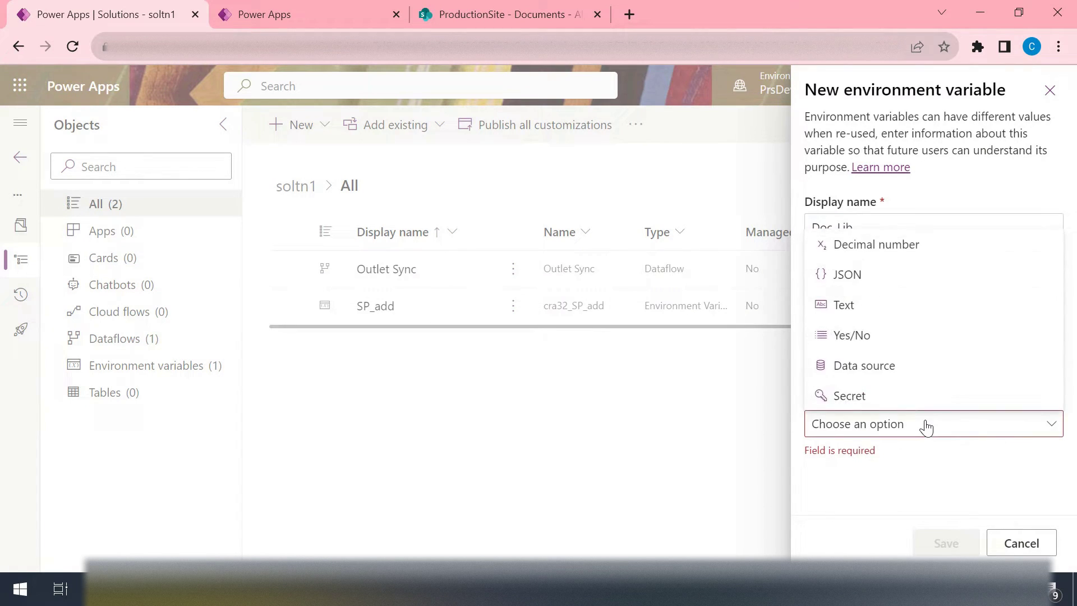
pyautogui.click(911, 380)
pyautogui.scroll(-1, 1005, 460)
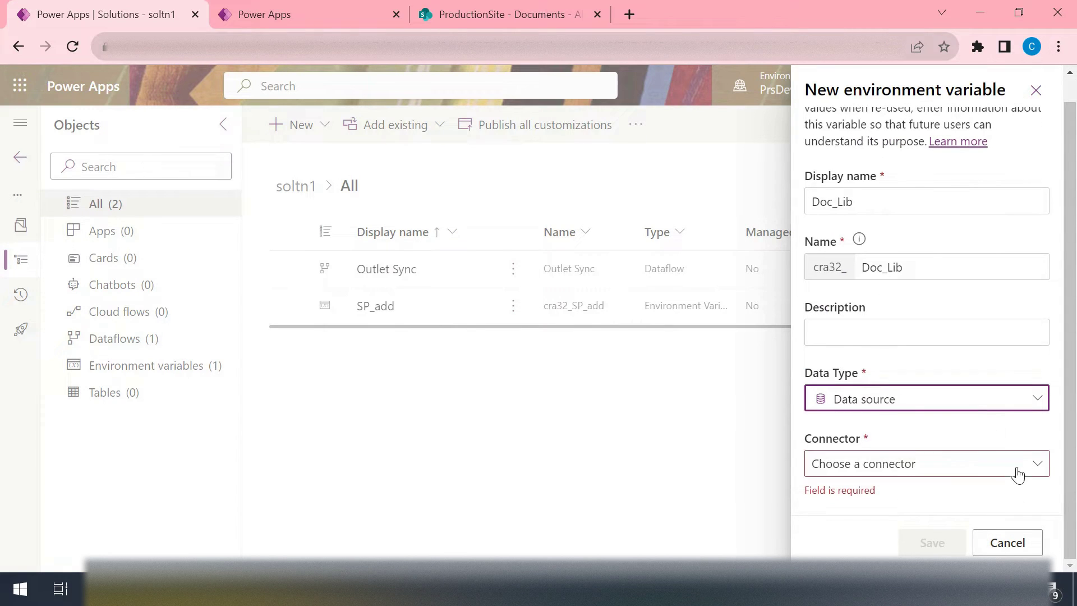
pyautogui.click(997, 468)
pyautogui.click(876, 377)
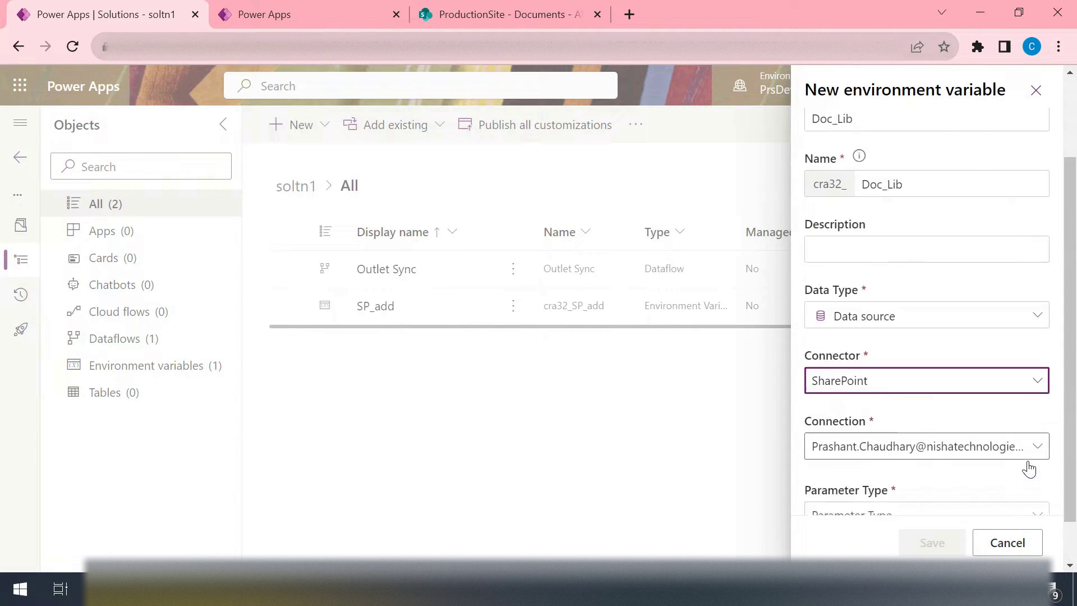
# - Set the Doc_Lib variable's parameter type to List and its site to SP_add
pyautogui.scroll(-2, 954, 443)
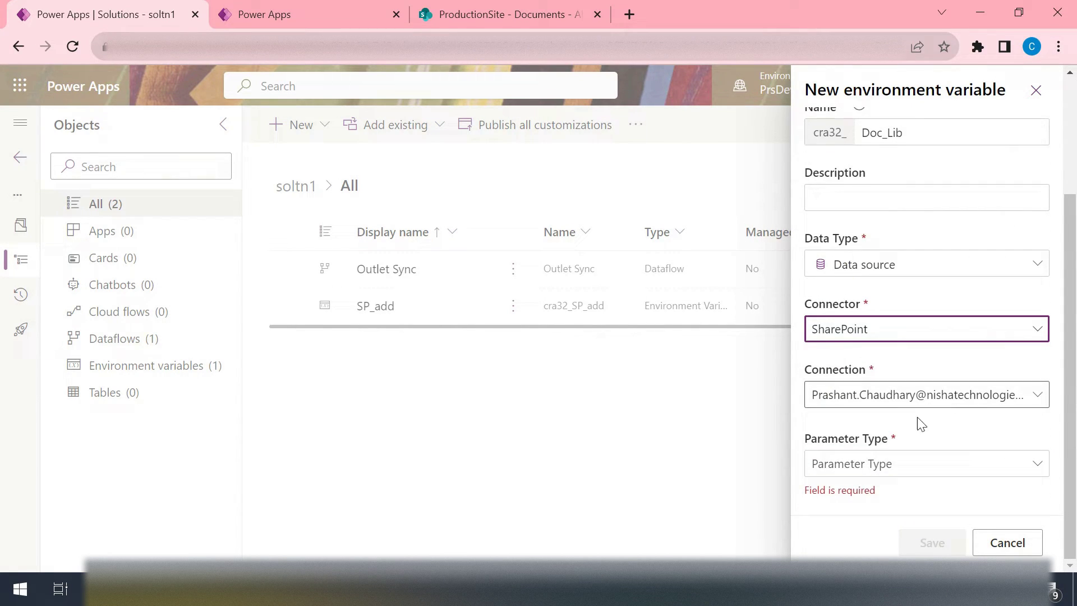
pyautogui.click(1033, 464)
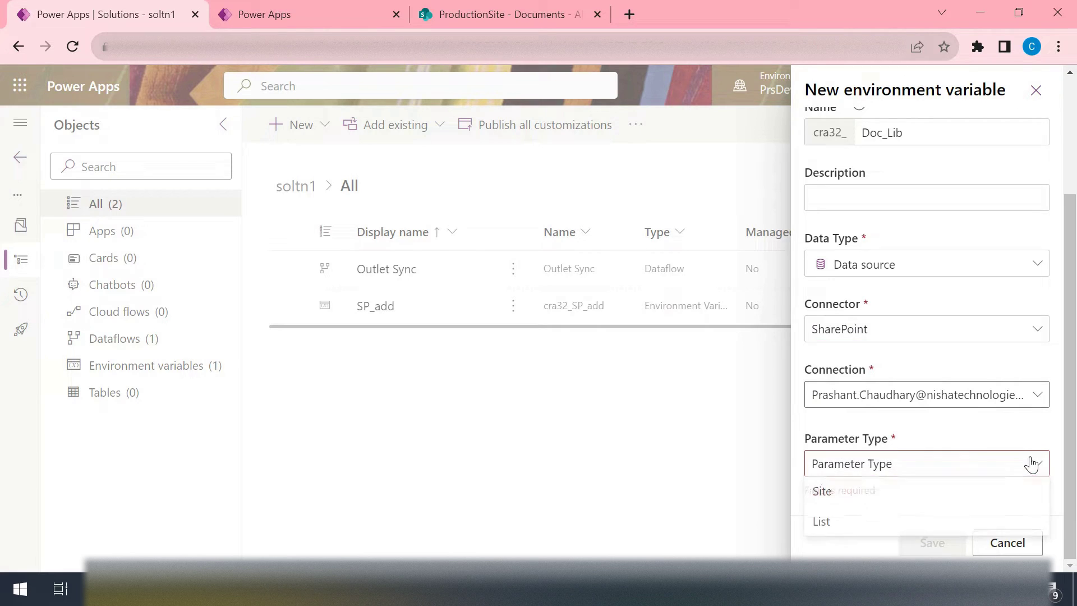
pyautogui.click(838, 527)
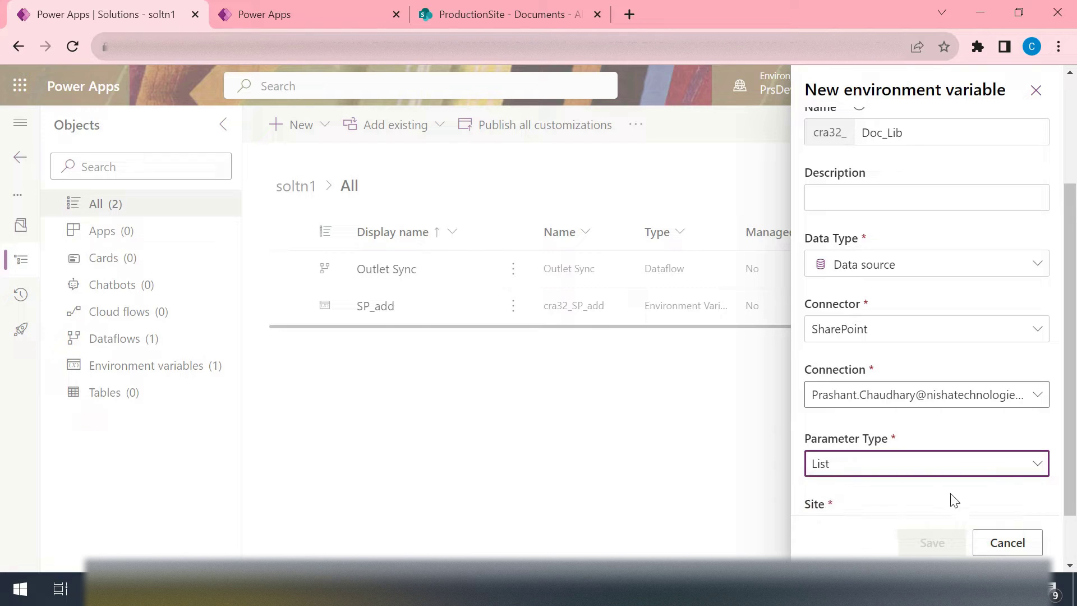
pyautogui.scroll(-1, 1036, 504)
pyautogui.click(974, 474)
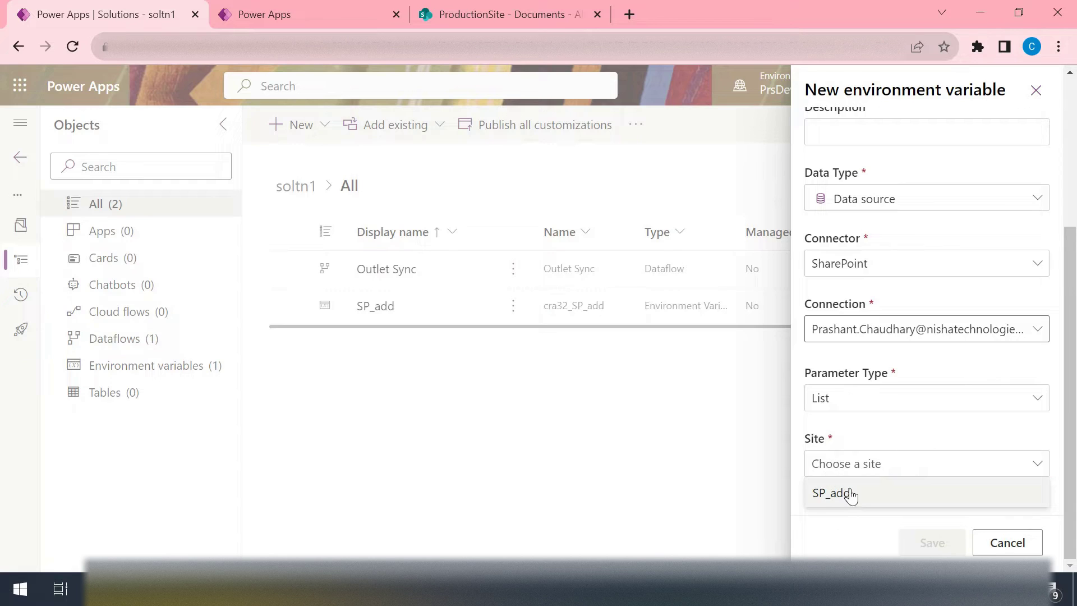
pyautogui.click(843, 496)
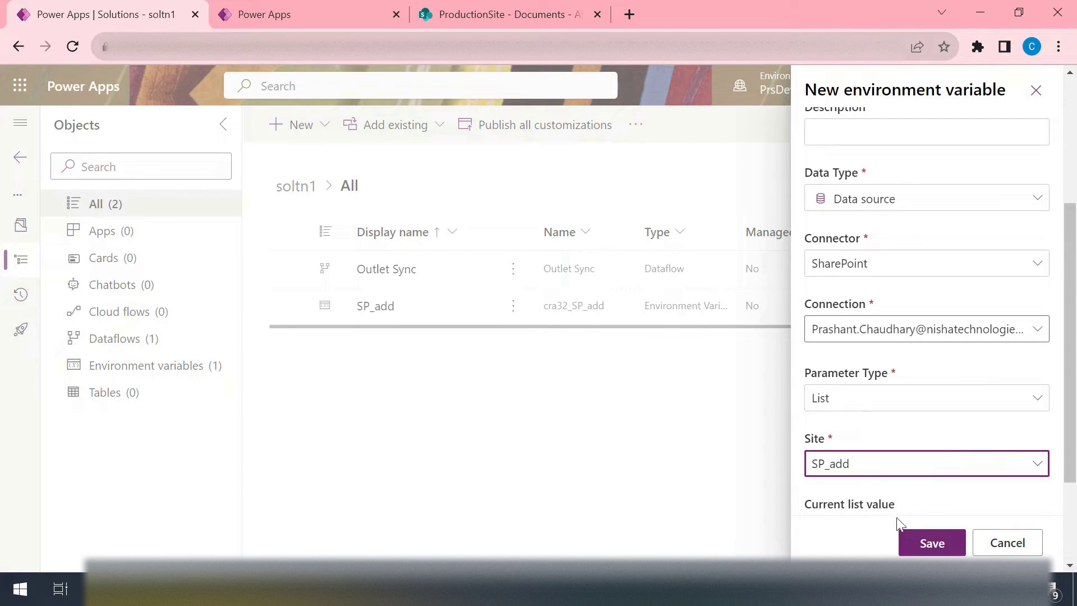
# - Add a new list value with Documents as the current list and save the Doc_Lib environment variable
pyautogui.scroll(-3, 987, 494)
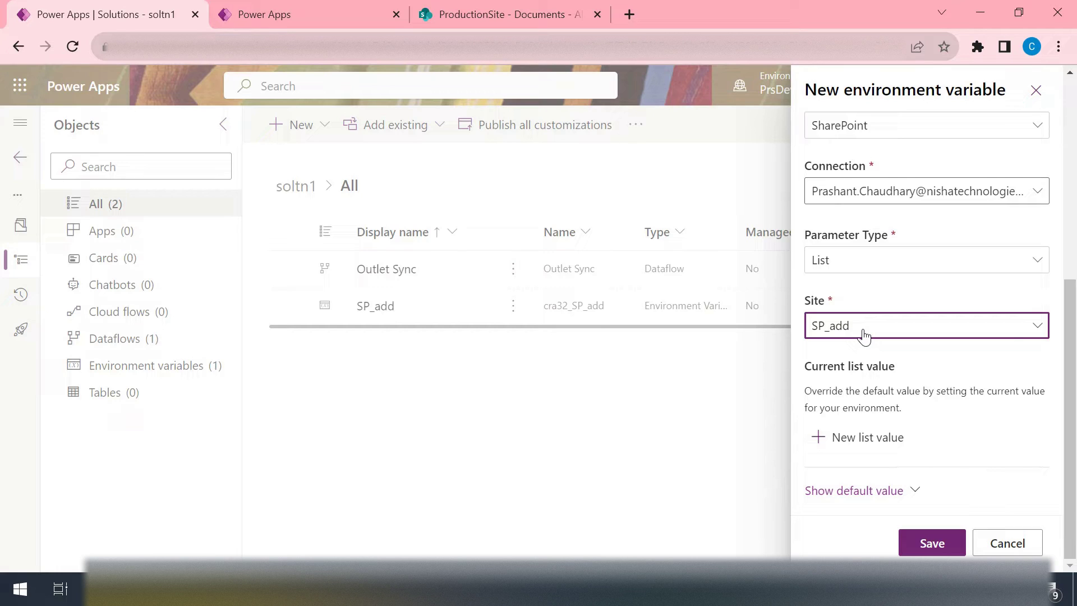
pyautogui.click(881, 437)
pyautogui.scroll(-1, 1001, 460)
pyautogui.click(1036, 442)
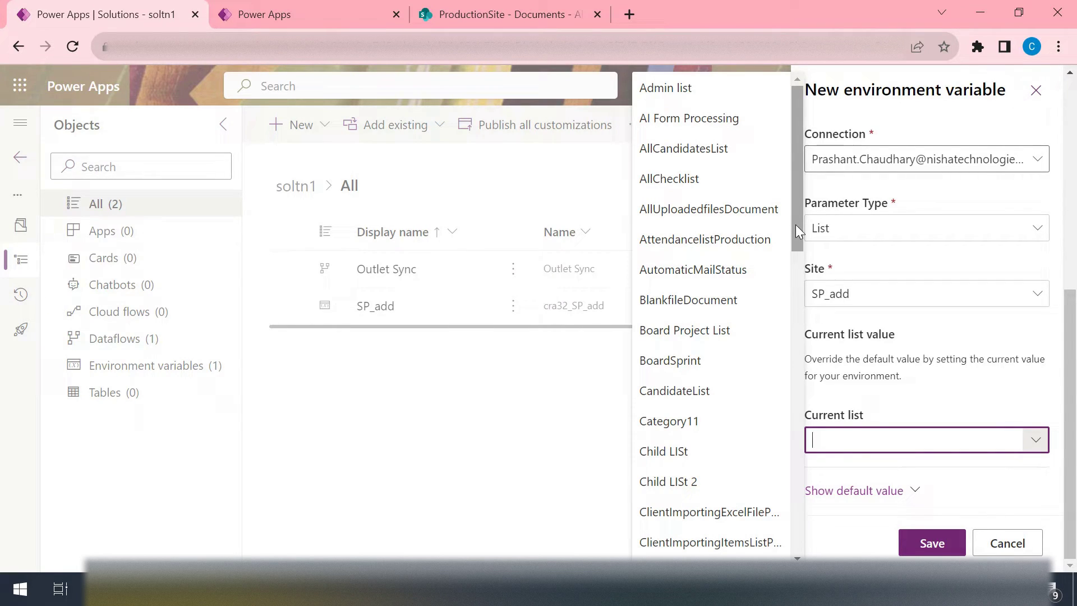
pyautogui.moveTo(795, 224); pyautogui.dragTo(800, 332)
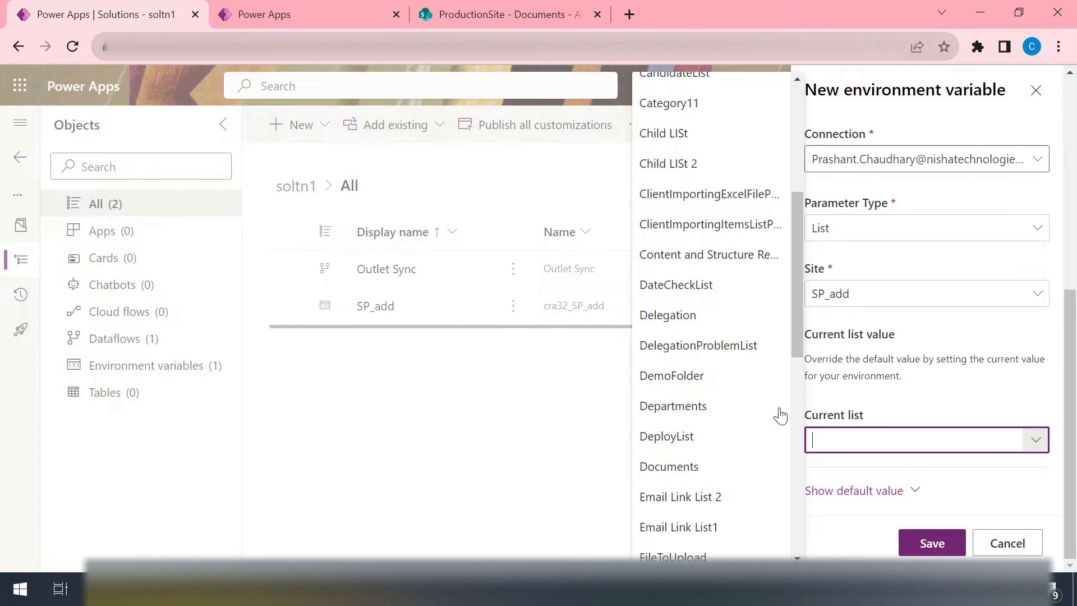
pyautogui.click(696, 466)
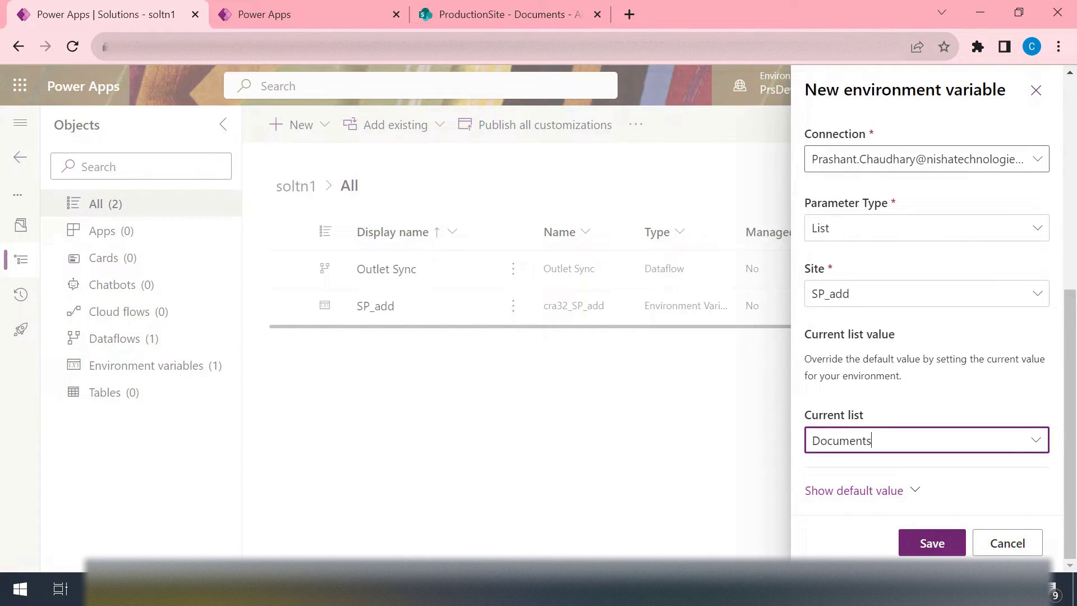
pyautogui.click(927, 544)
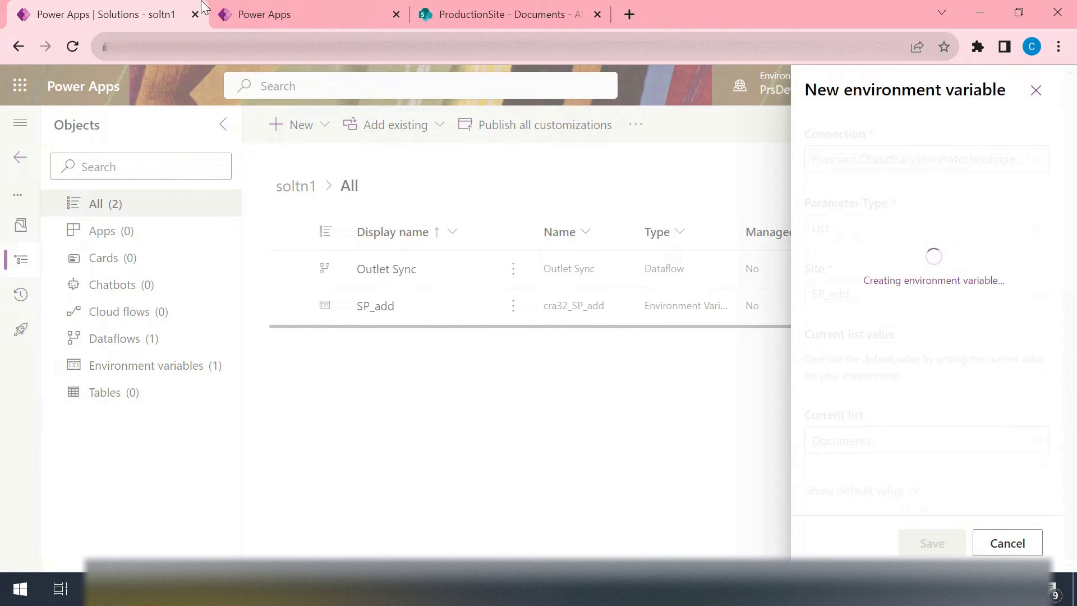
pyautogui.click(247, 7)
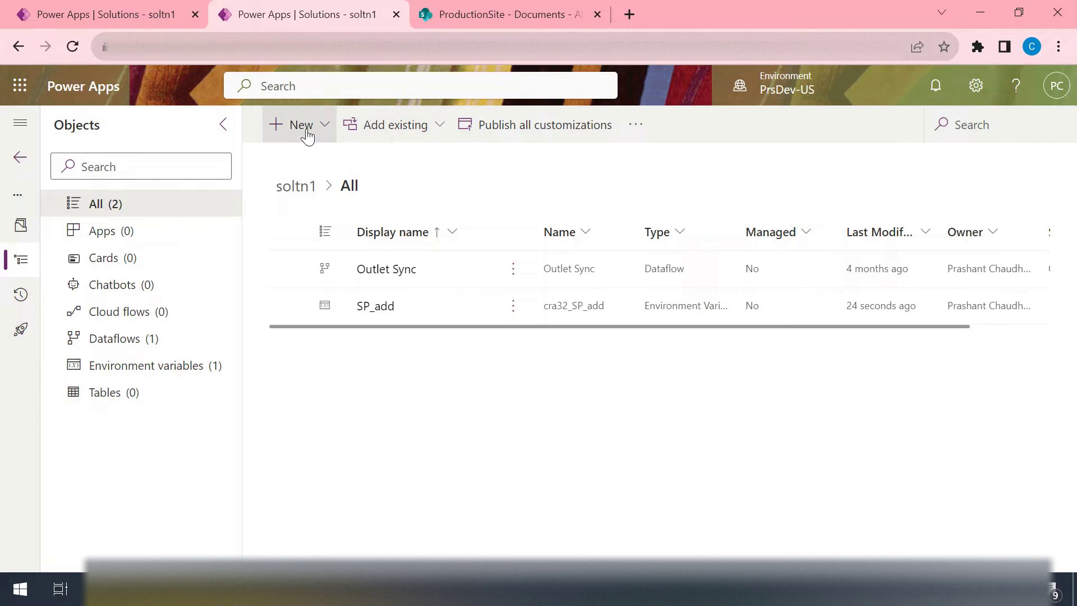
pyautogui.click(307, 136)
pyautogui.moveTo(385, 193)
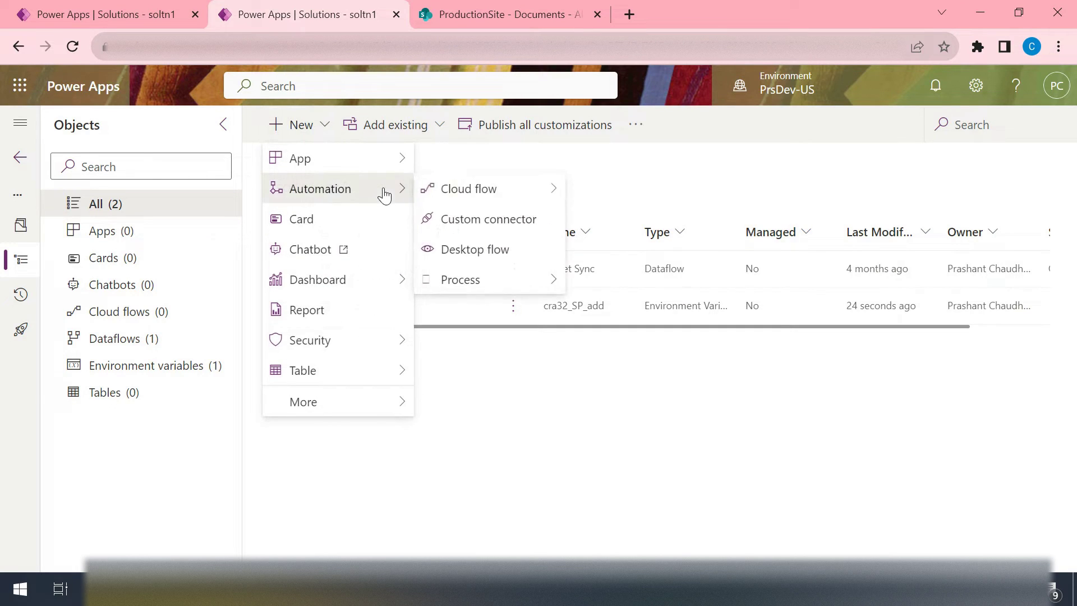
pyautogui.moveTo(511, 199)
pyautogui.click(143, 16)
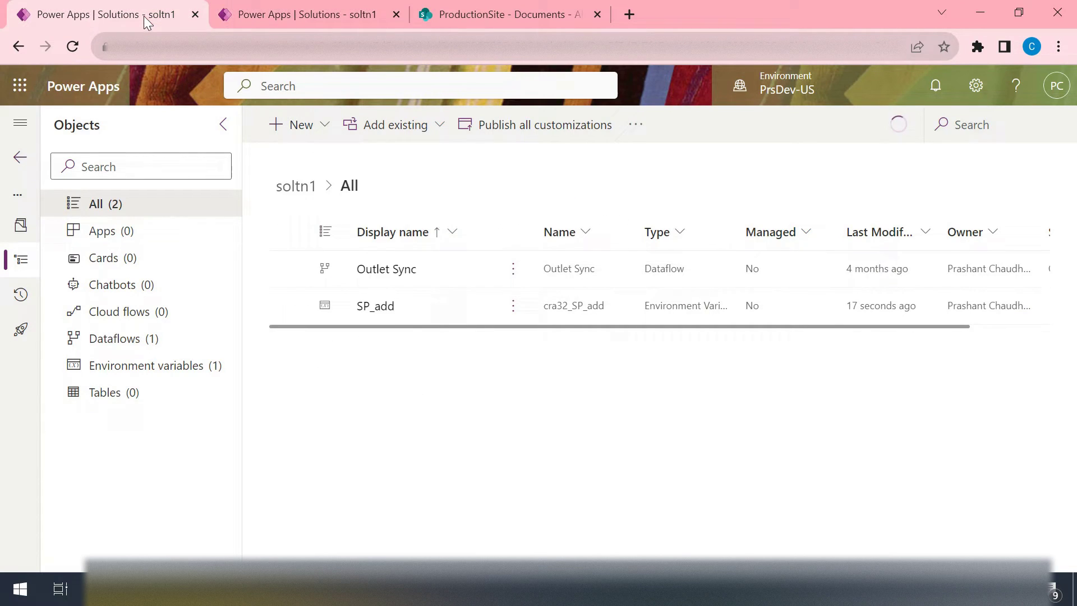
# - Start a new instant cloud flow in the soltn1 solution
pyautogui.click(345, 125)
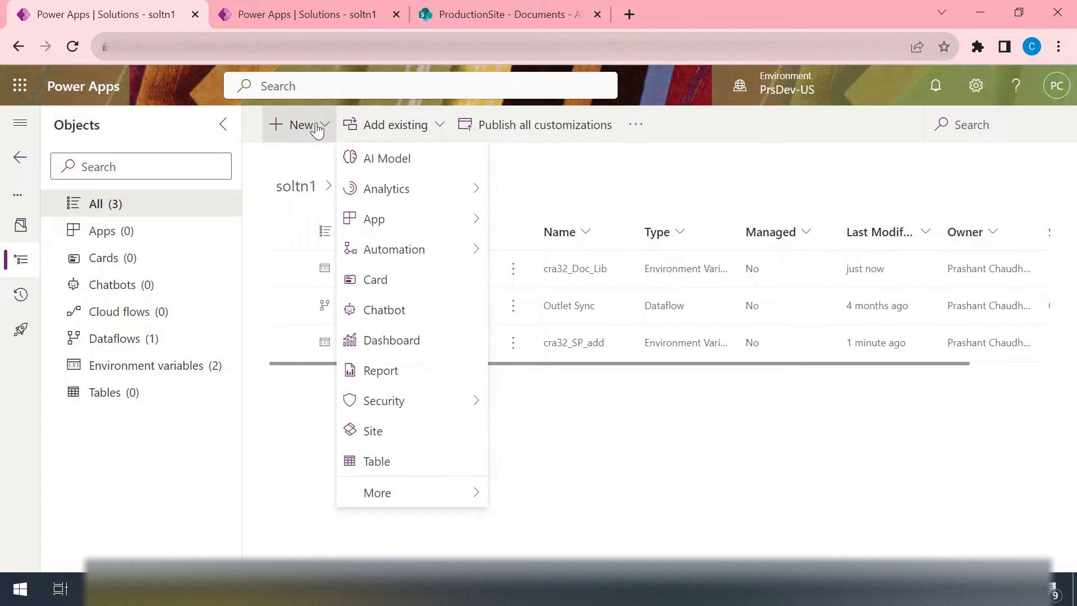
pyautogui.click(311, 125)
pyautogui.moveTo(379, 187)
pyautogui.moveTo(494, 191)
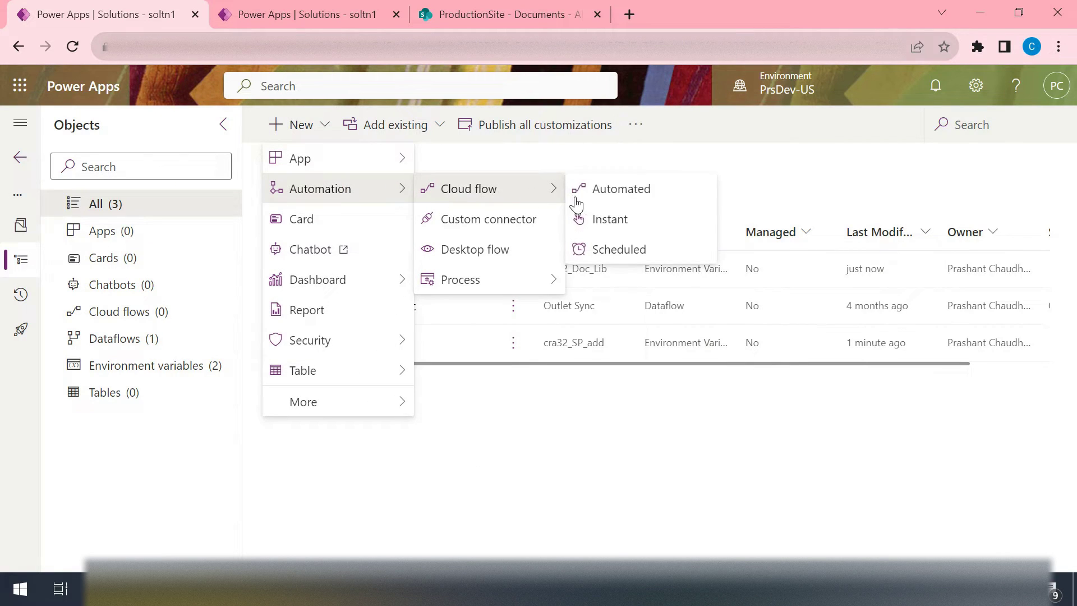
pyautogui.click(612, 239)
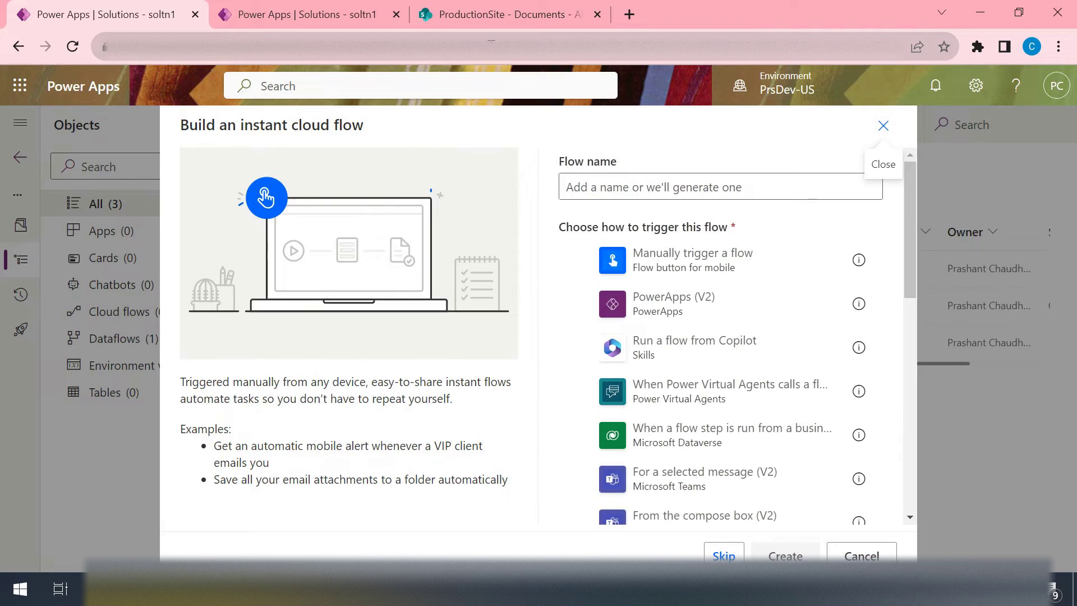
# - Choose the Manually trigger a flow trigger, name the flow Fetch_Excel, and create it
pyautogui.click(707, 272)
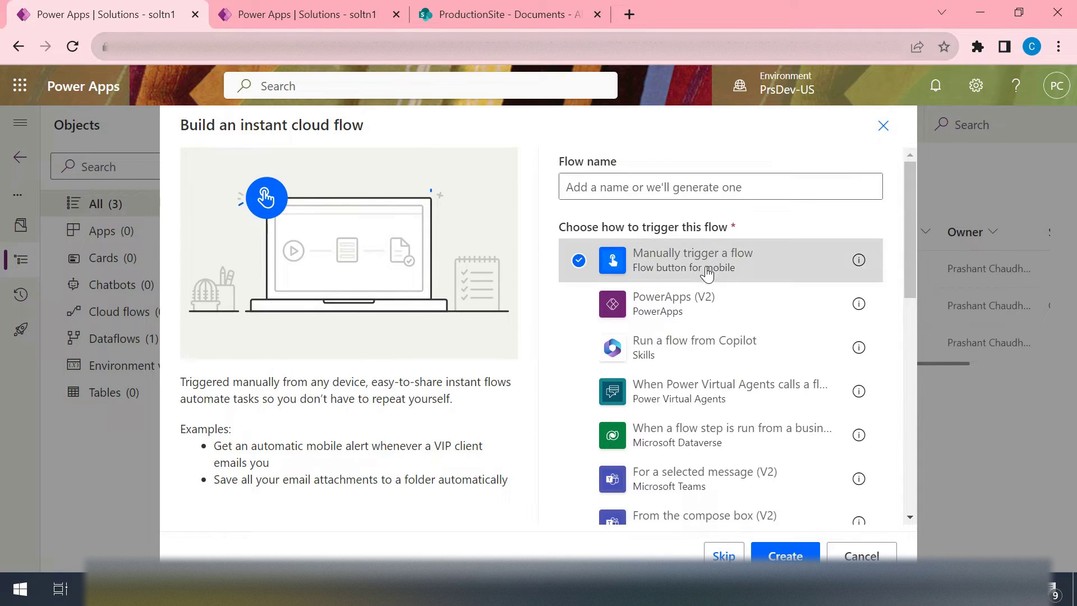
pyautogui.click(742, 196)
pyautogui.write('Fte')
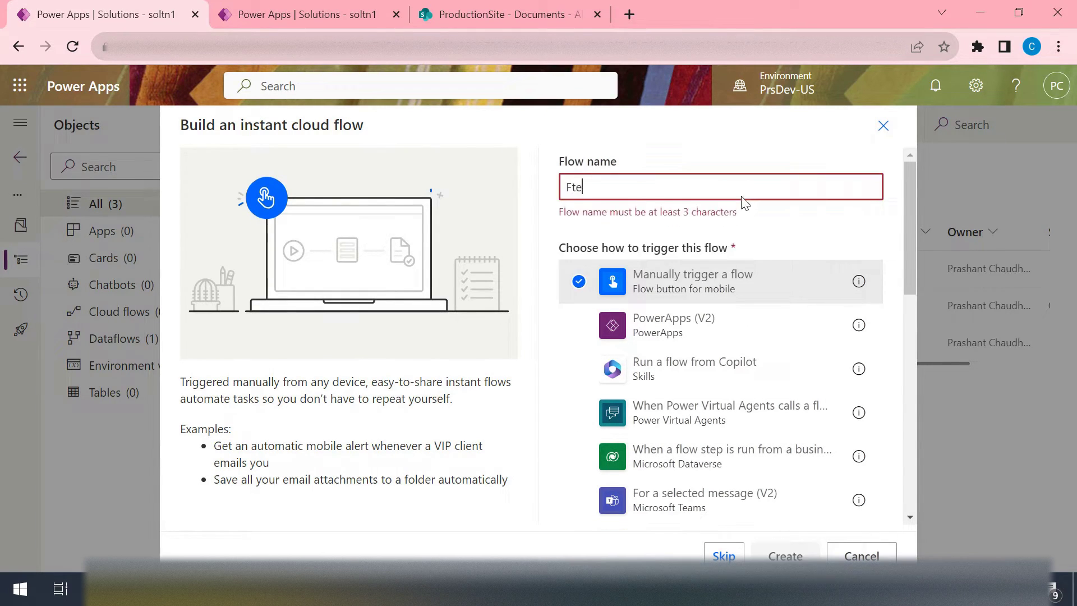
pyautogui.write('ch_')
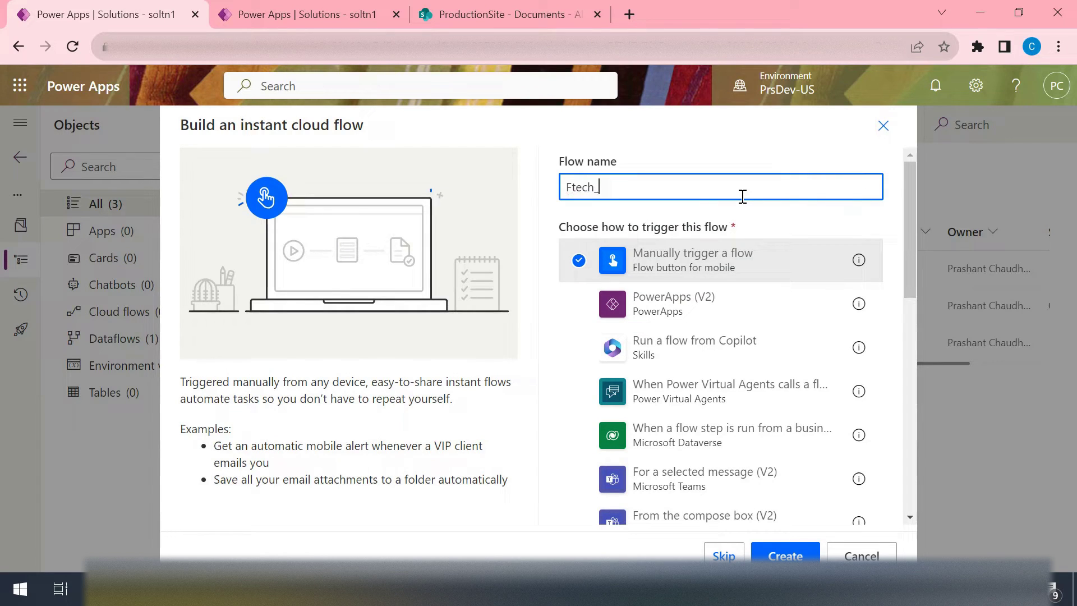
pyautogui.write('Ex')
pyautogui.press('BackSpace')
pyautogui.write('t')
pyautogui.press('Return')
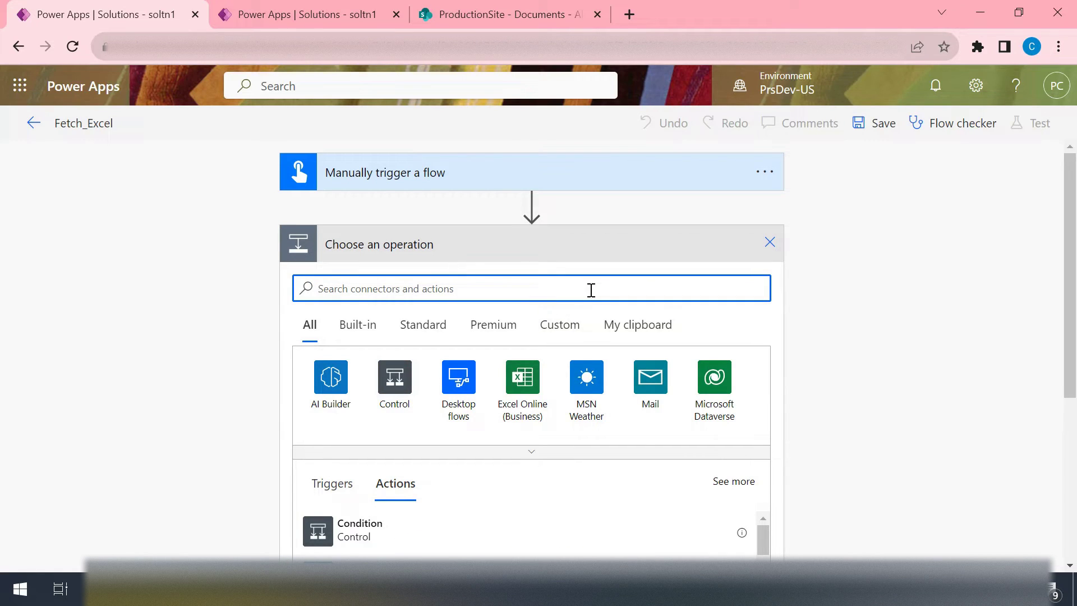
# - Search the operations for the flow's first action with the term excel
pyautogui.write('excel')
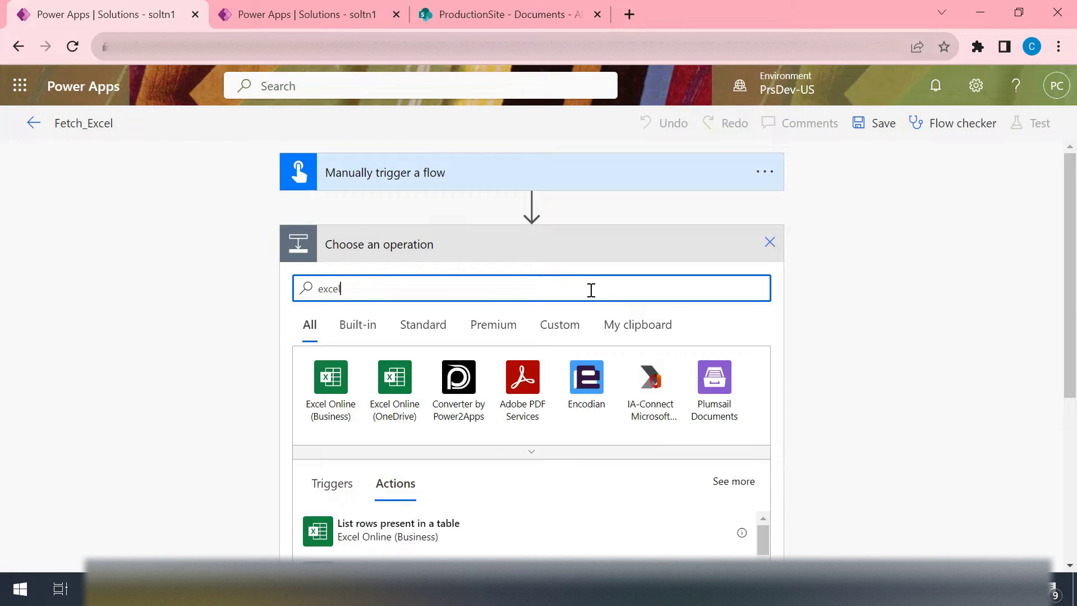
pyautogui.scroll(-3, 797, 395)
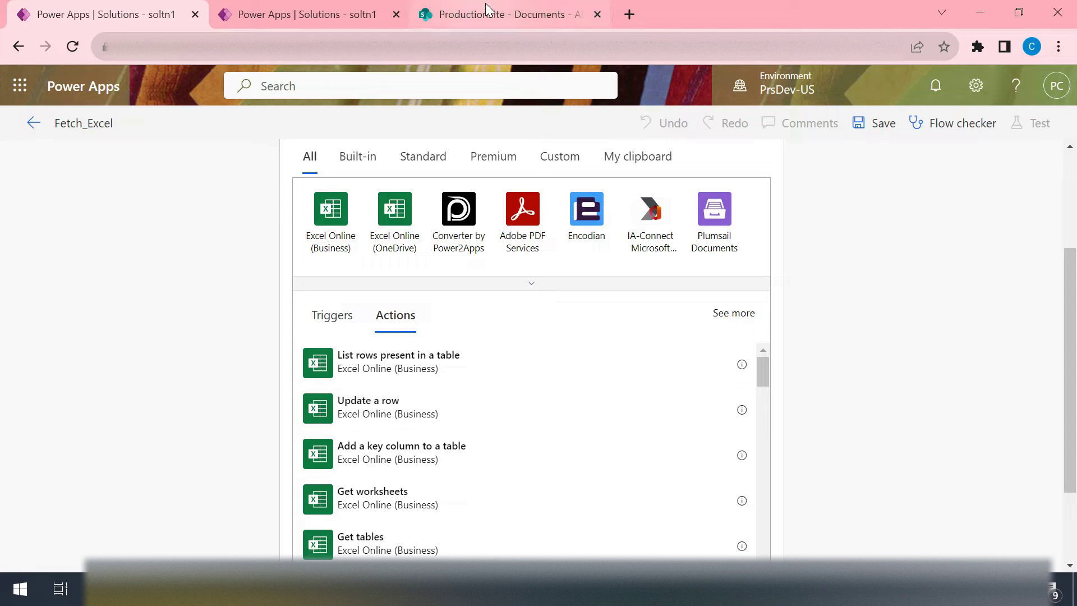
# - Open Book1.xlsx from ProductionSite's Documents library, check the Sheet1 table's design properties, and return to the Fetch_Excel flow
pyautogui.click(503, 12)
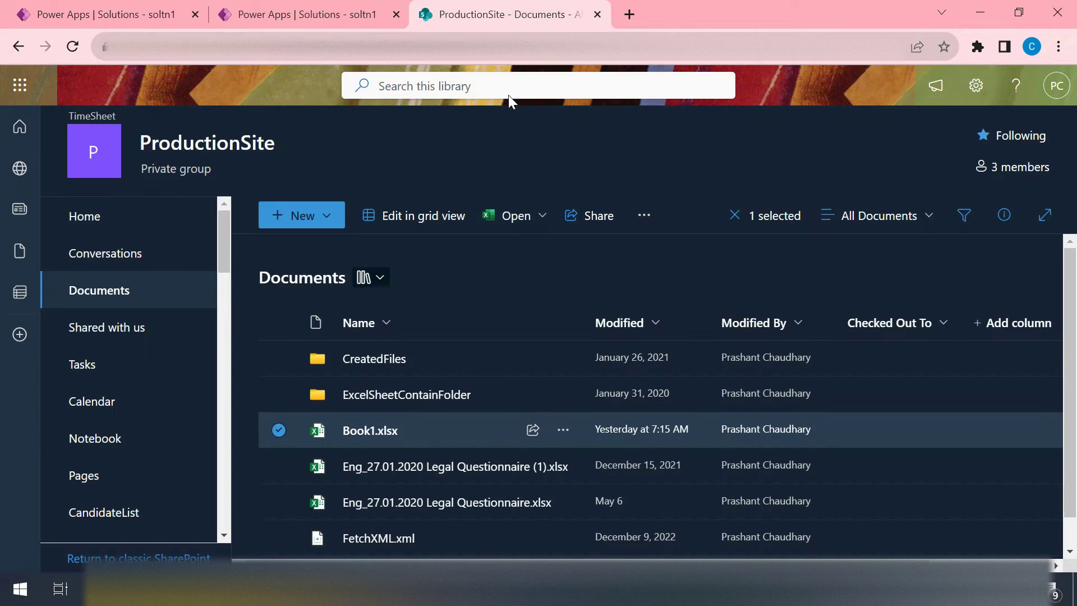
pyautogui.click(374, 432)
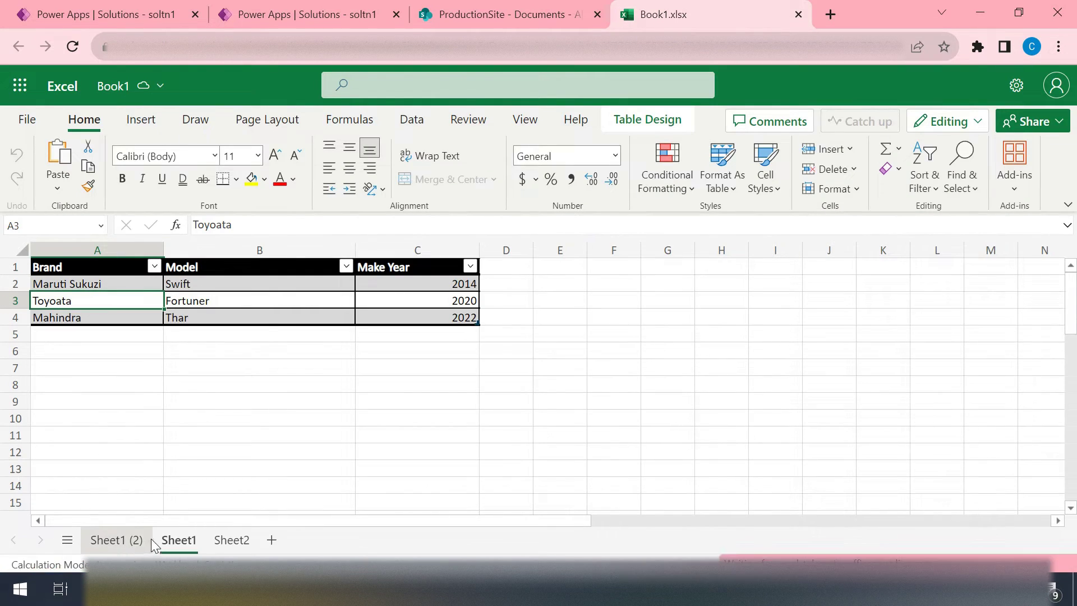
pyautogui.click(271, 315)
pyautogui.click(665, 121)
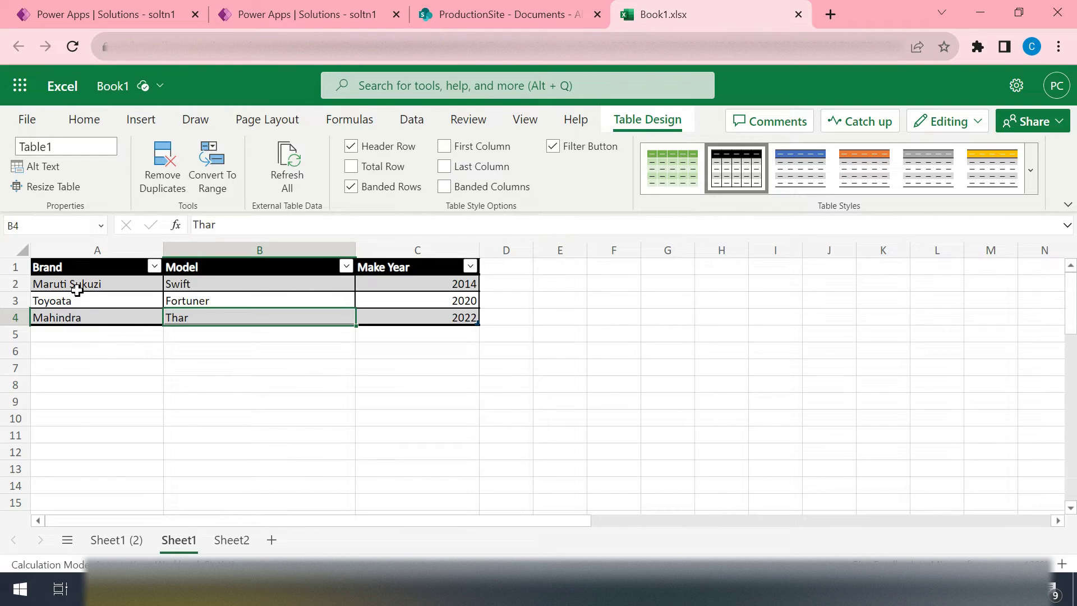
pyautogui.click(344, 12)
pyautogui.click(85, 11)
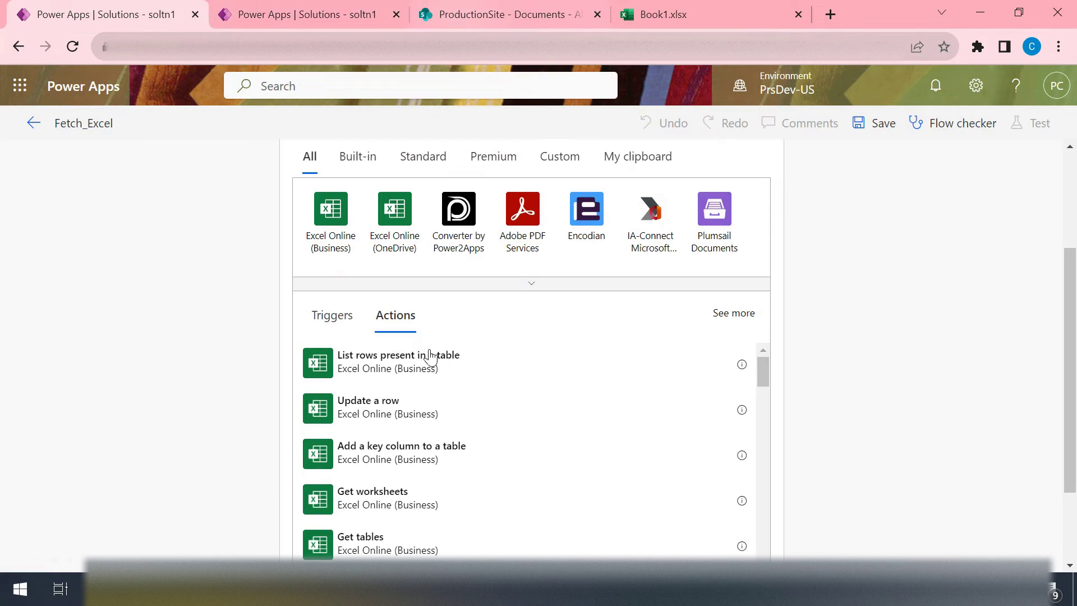
# - Add the Excel Online (Business) action List rows present in a table to the flow
pyautogui.scroll(-1, 604, 401)
pyautogui.scroll(1, 584, 464)
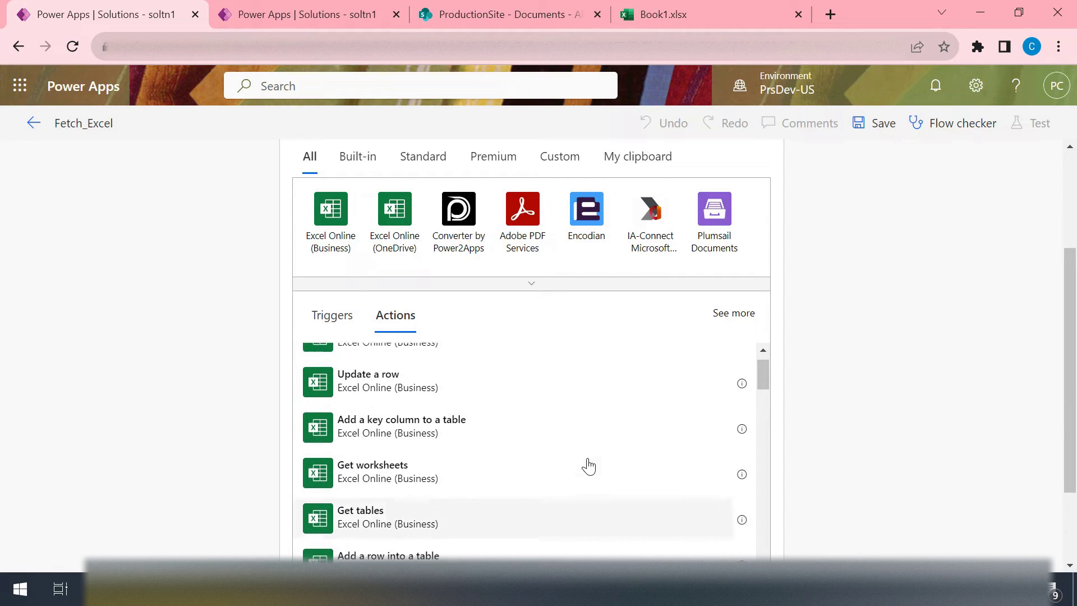
pyautogui.scroll(1, 842, 337)
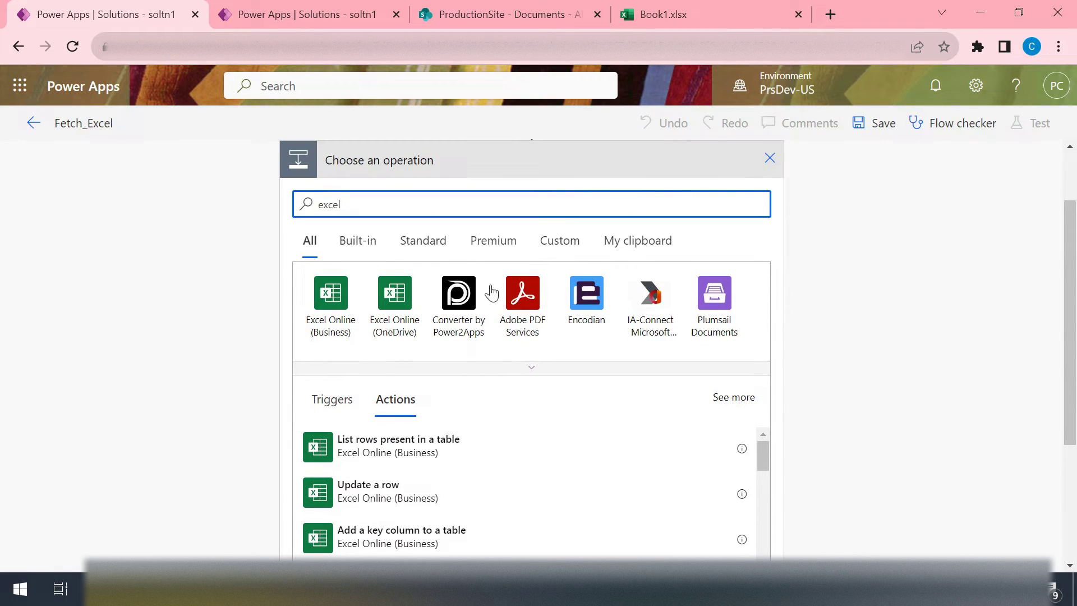
pyautogui.click(417, 458)
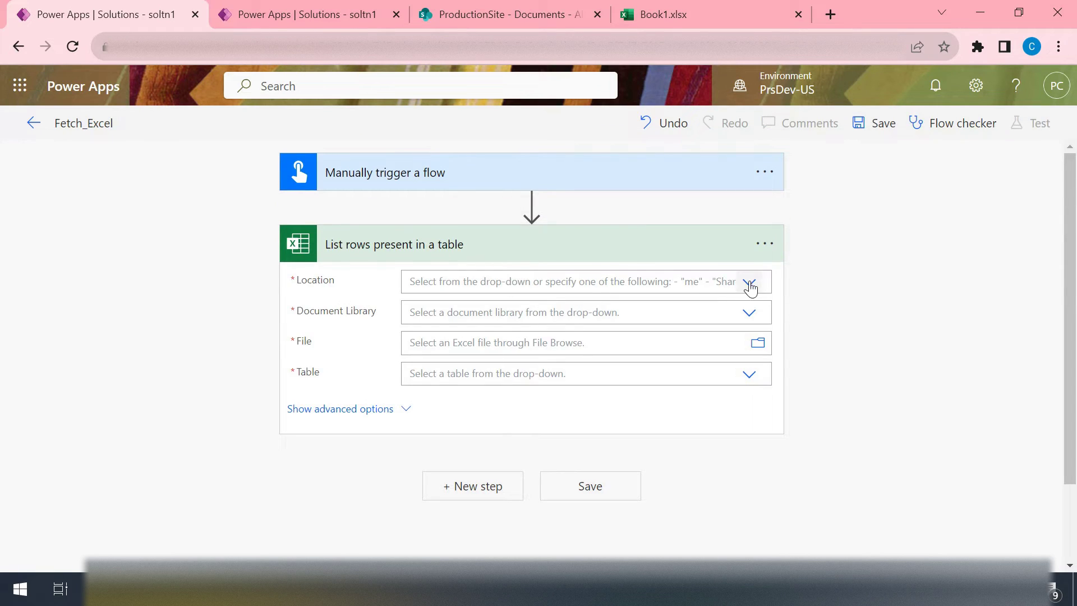
# - Set the List rows action's Location to a custom value using the SP_add environment variable
pyautogui.click(750, 283)
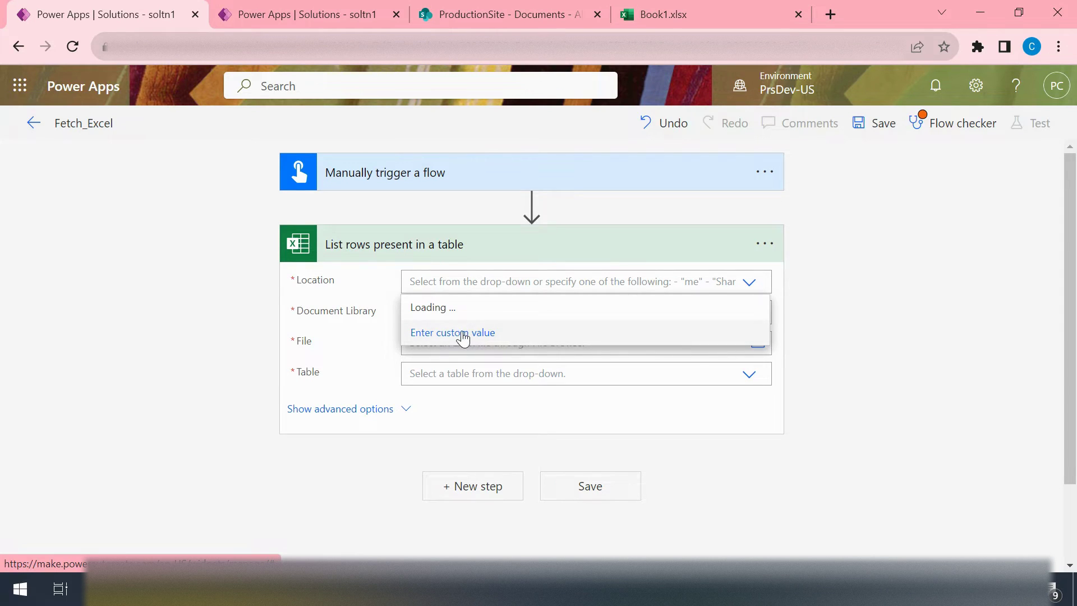
pyautogui.click(496, 335)
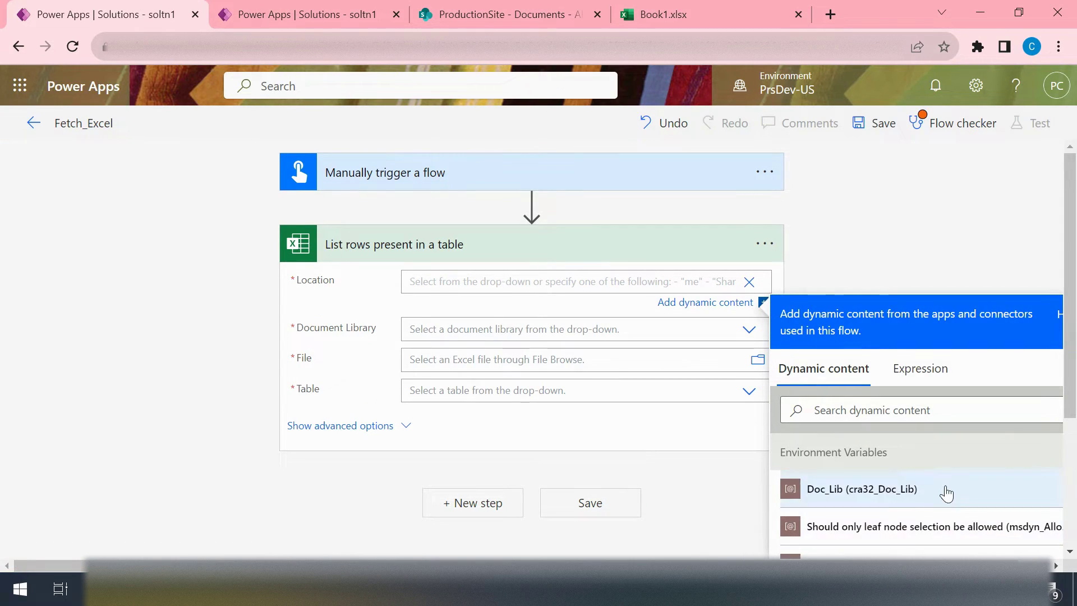
pyautogui.scroll(-3, 925, 426)
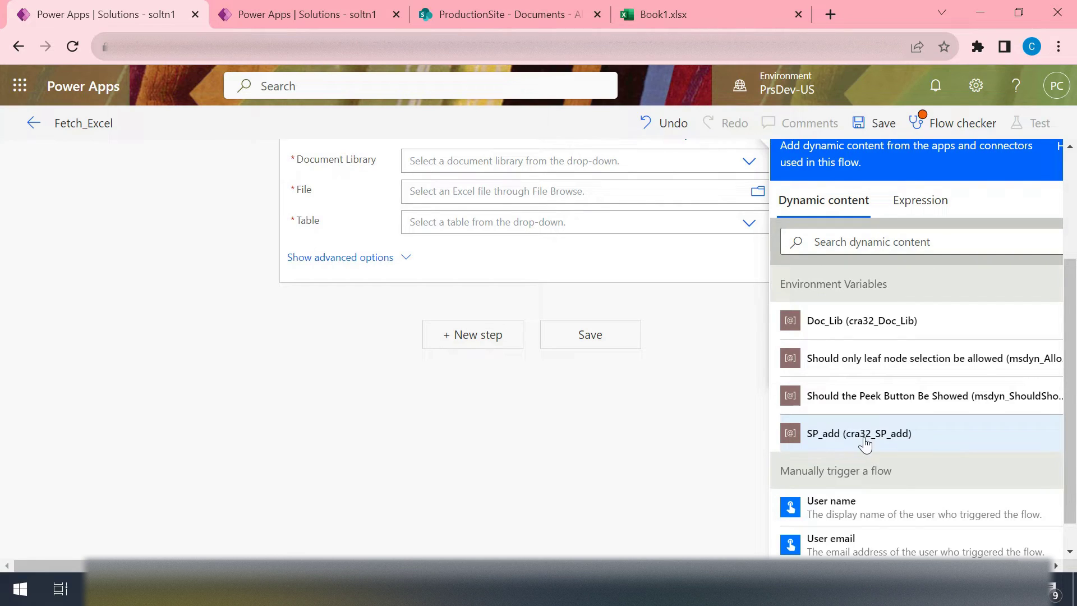
pyautogui.scroll(3, 701, 395)
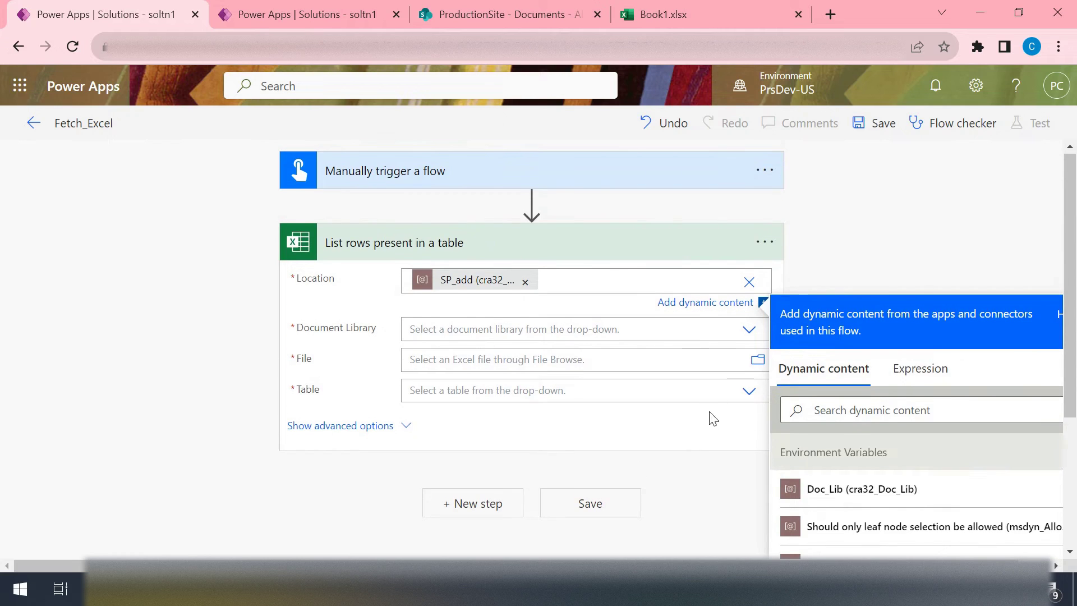
# - Set the List rows action's Document Library to a custom value using the Doc_Lib environment variable, and try browsing for the Excel file
pyautogui.click(749, 334)
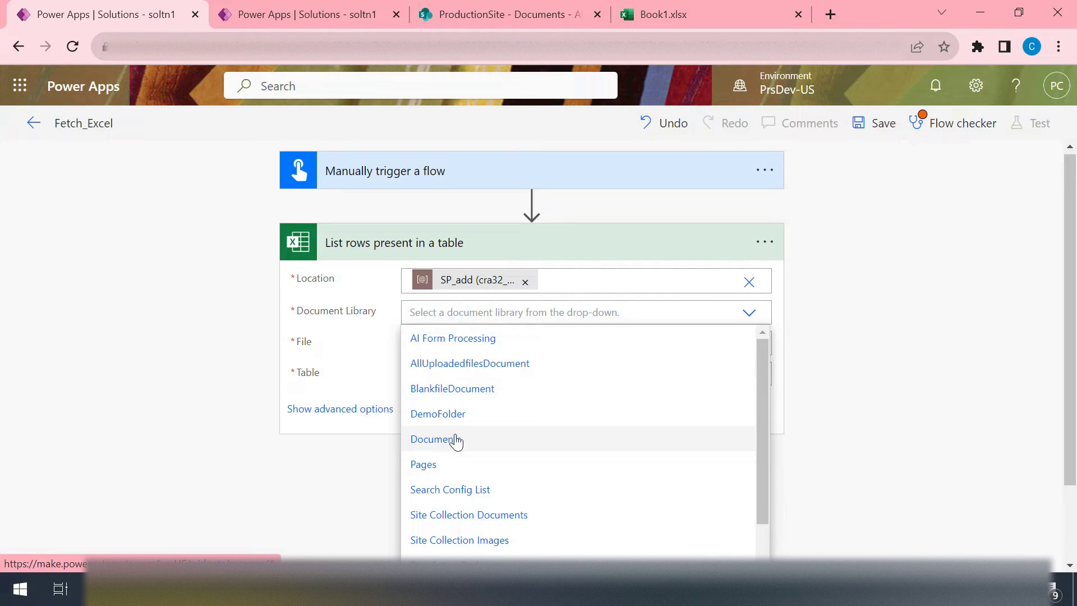
pyautogui.click(773, 335)
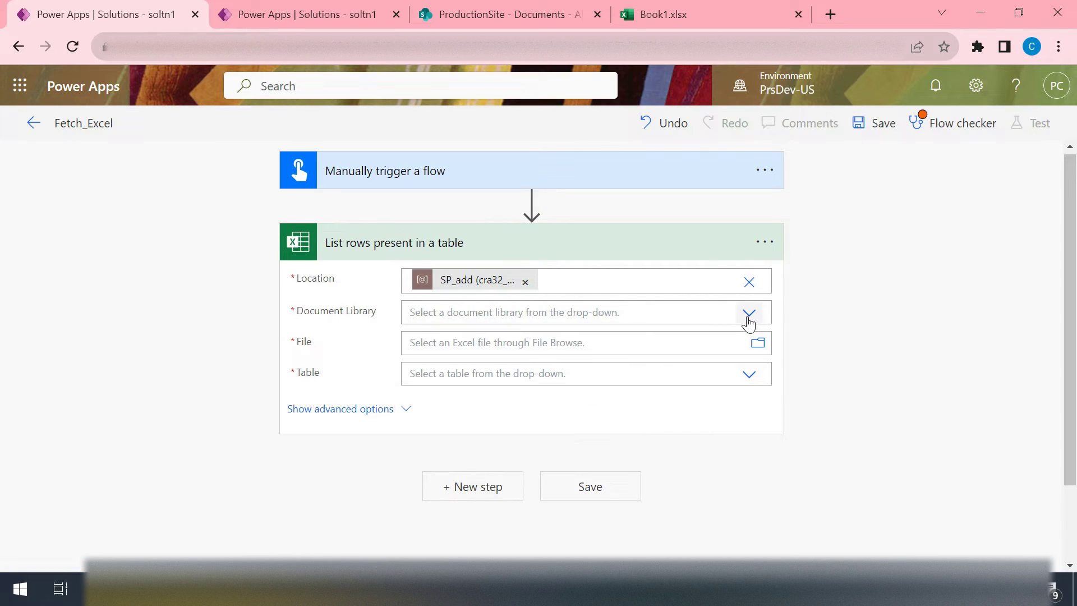
pyautogui.click(749, 313)
pyautogui.moveTo(758, 383); pyautogui.dragTo(746, 522)
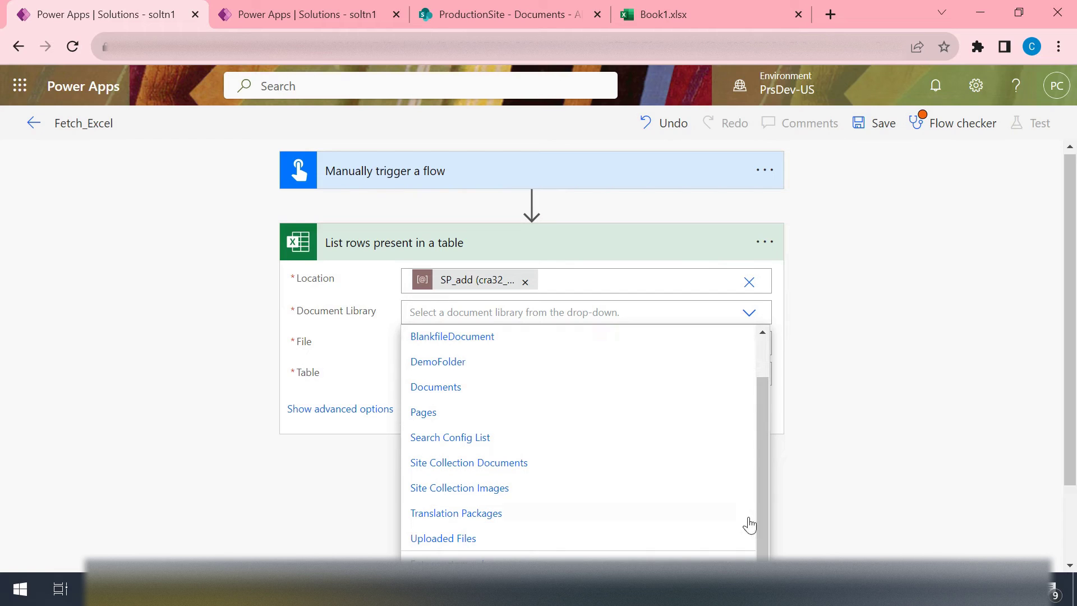
pyautogui.click(587, 562)
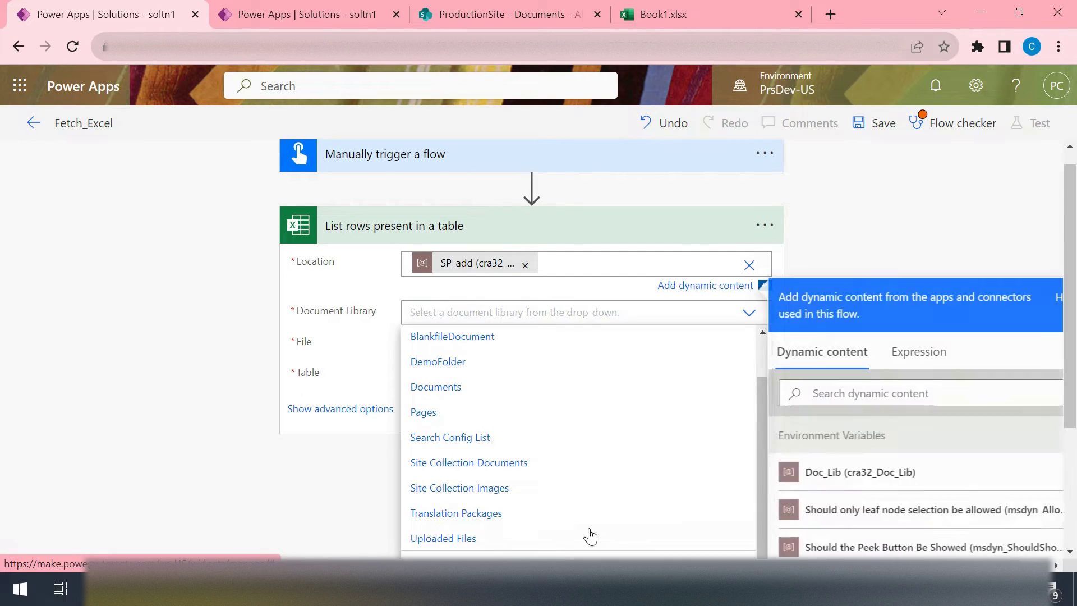
pyautogui.scroll(-3, 797, 404)
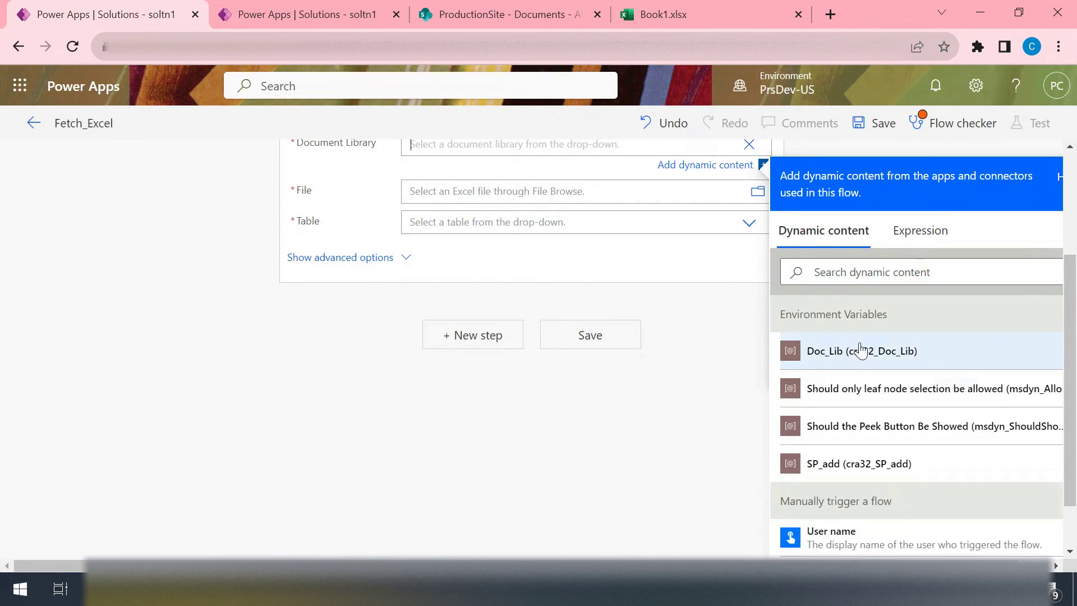
pyautogui.click(899, 353)
pyautogui.scroll(2, 758, 390)
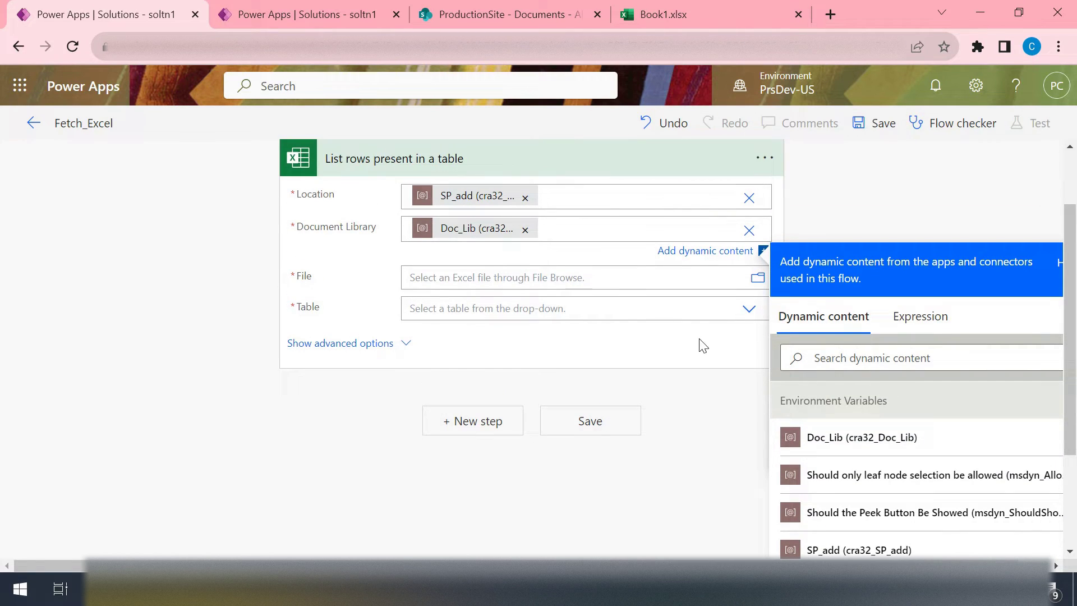
pyautogui.click(759, 282)
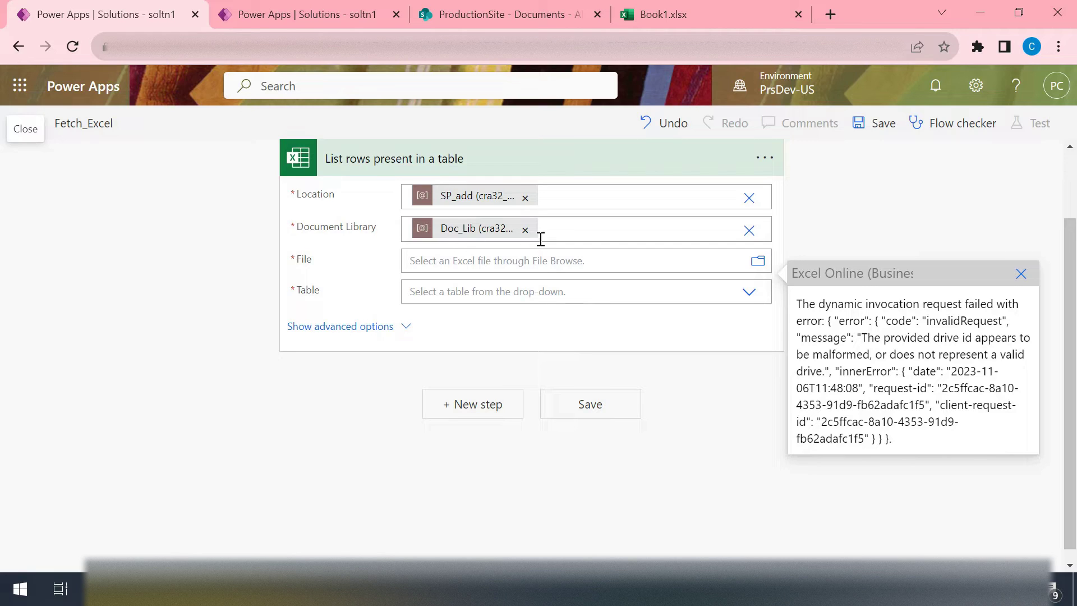
pyautogui.scroll(2, 630, 286)
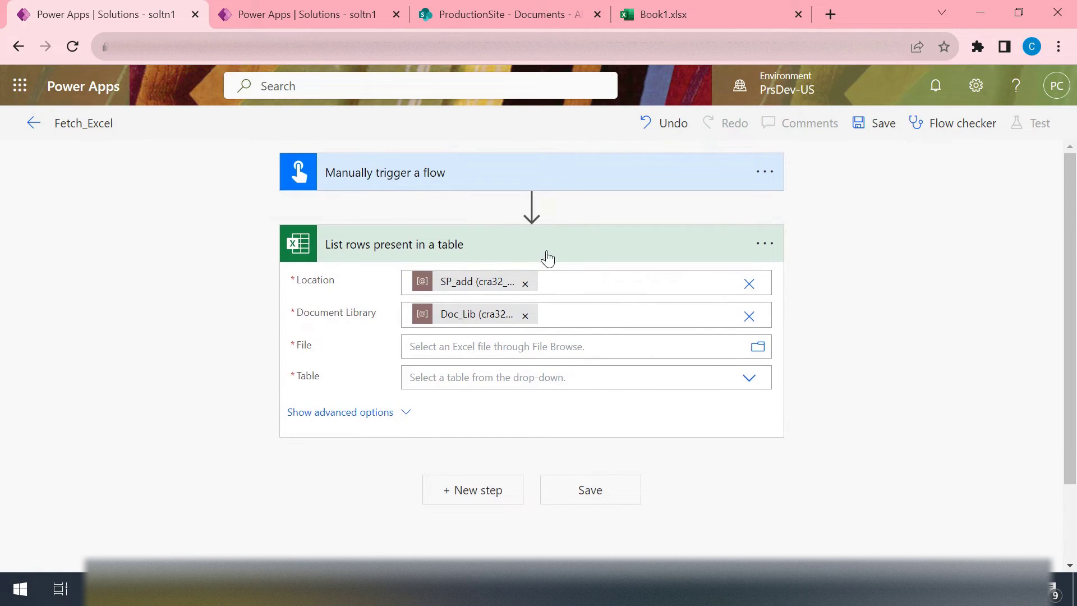
# - Add the SharePoint action Get files (properties only) between the manual trigger and the List rows action
pyautogui.click(544, 253)
pyautogui.click(528, 244)
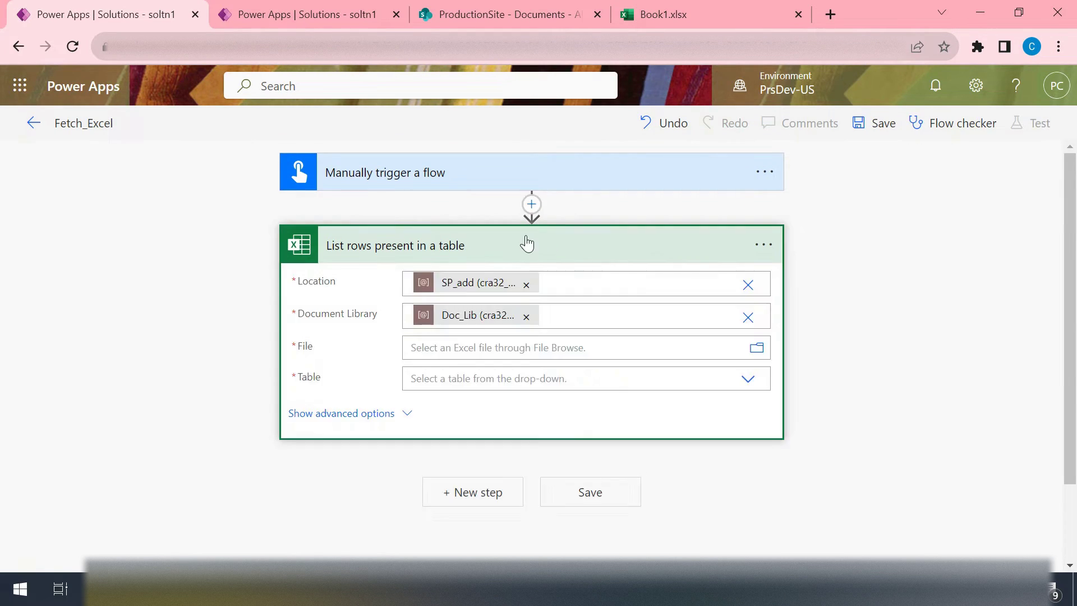
pyautogui.click(527, 244)
pyautogui.click(531, 204)
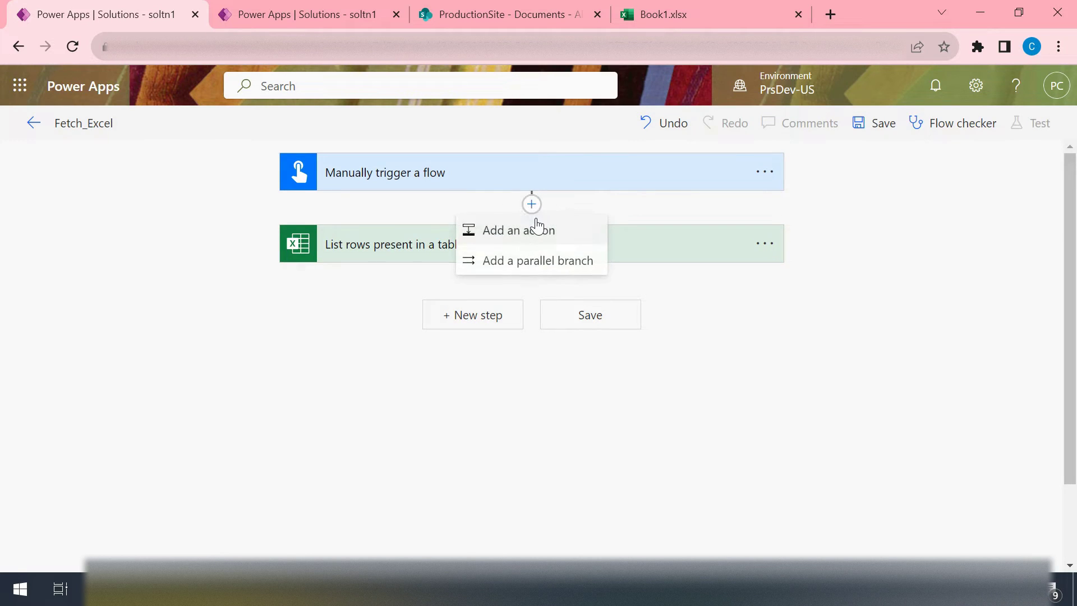
pyautogui.click(537, 229)
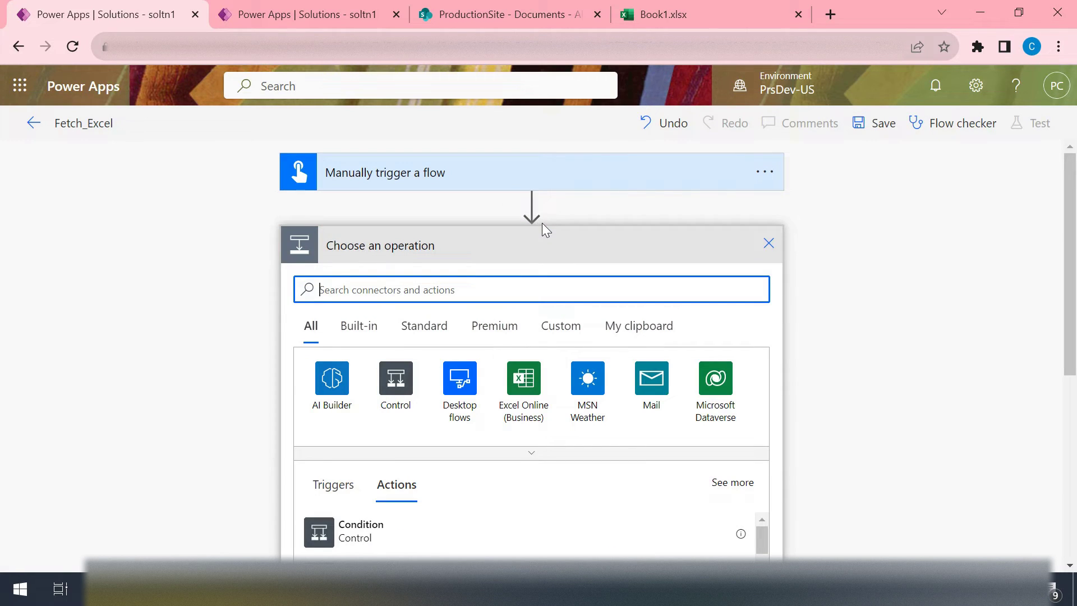
pyautogui.write('ge')
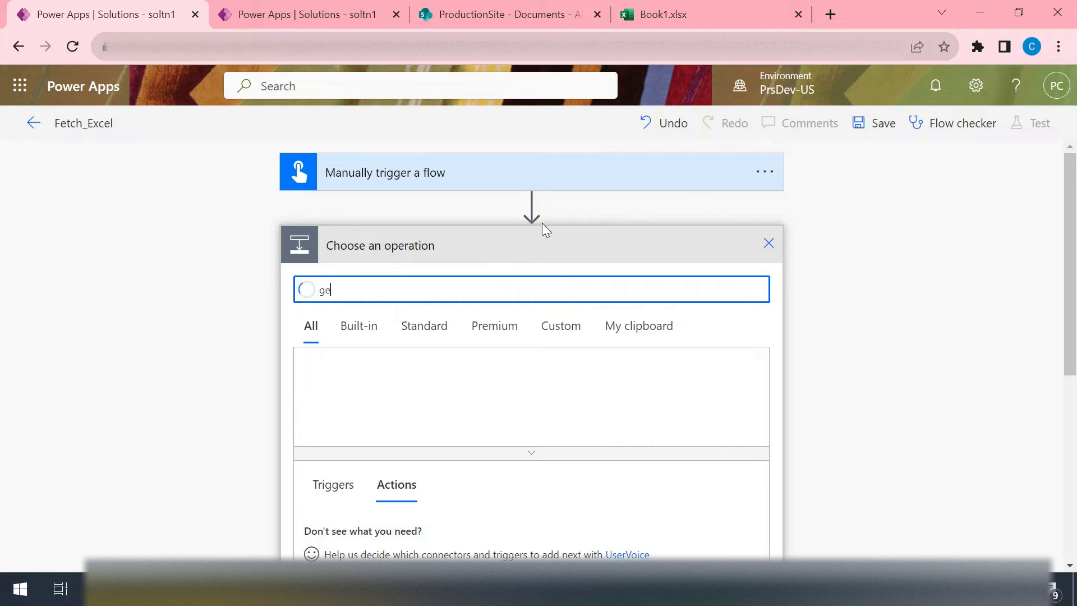
pyautogui.write('t file')
pyautogui.scroll(-3, 933, 390)
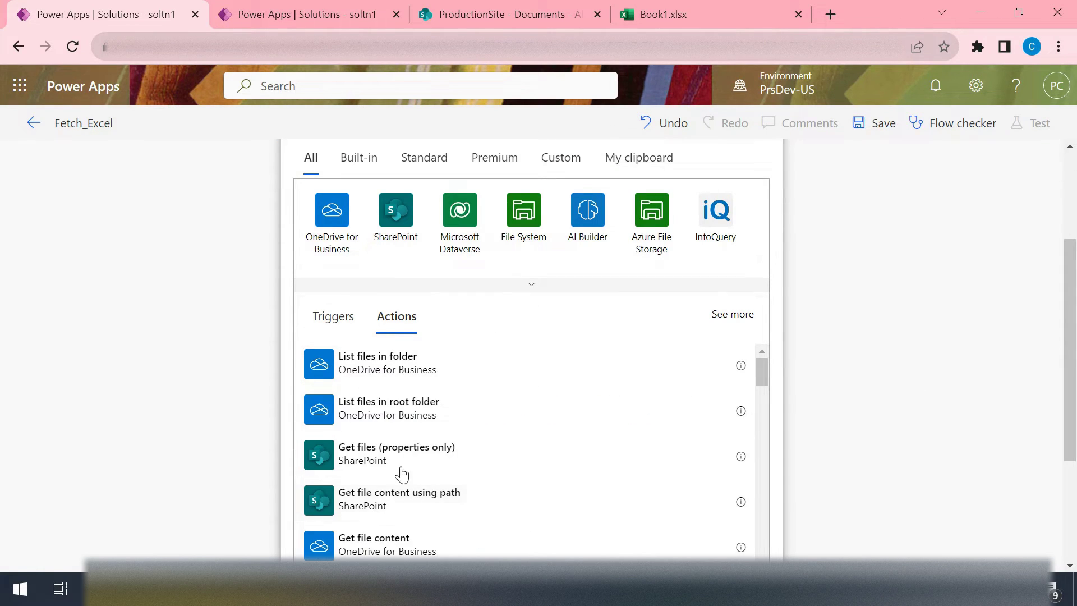
pyautogui.click(518, 435)
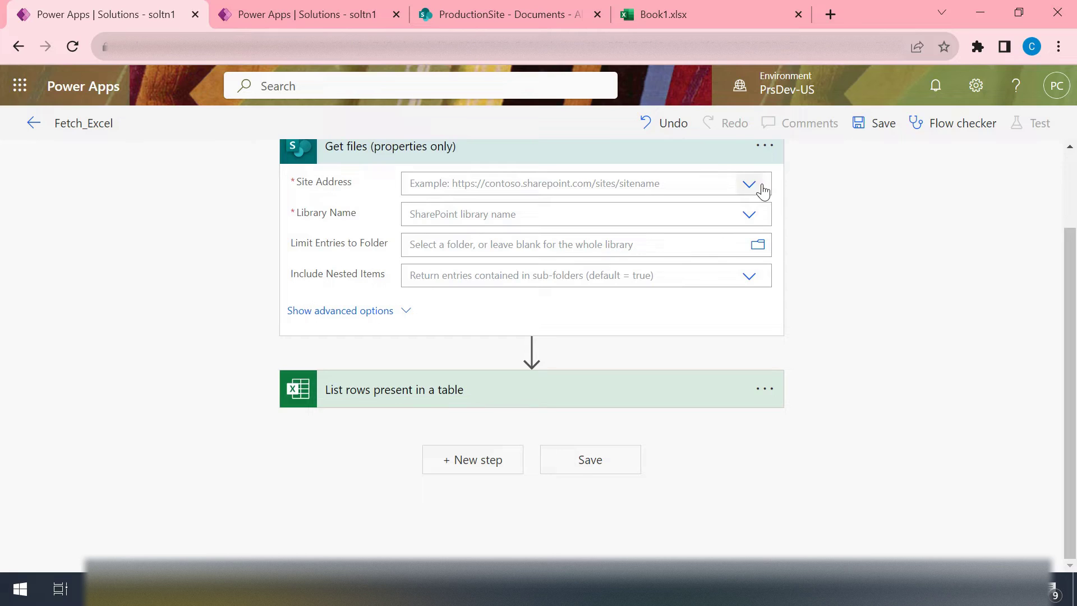
# - Set the Get files action's Site Address to a custom value using the SP_add environment variable
pyautogui.click(752, 189)
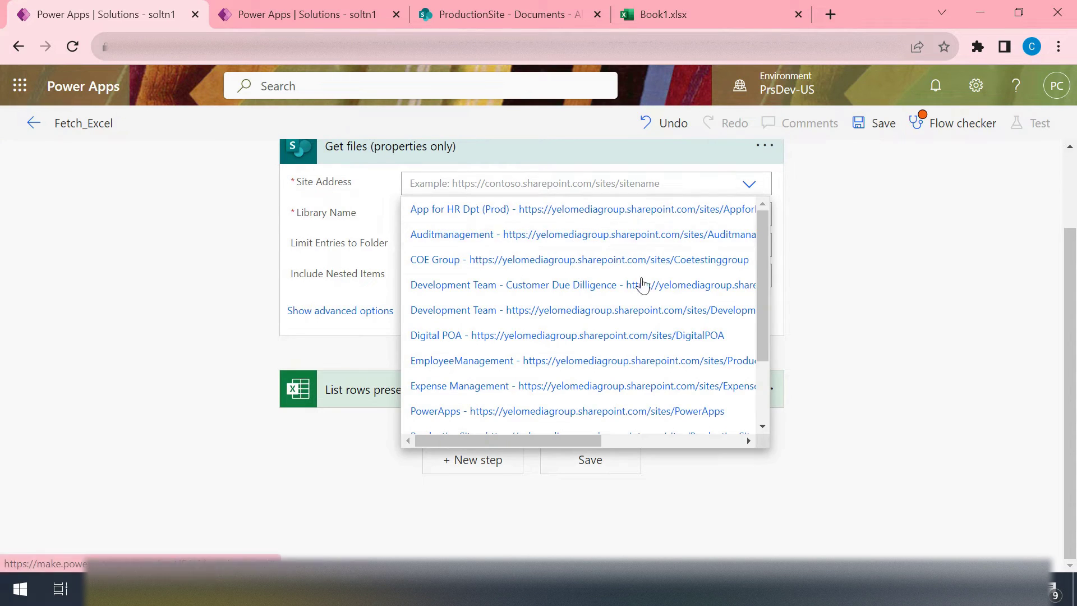
pyautogui.moveTo(760, 254); pyautogui.dragTo(759, 398)
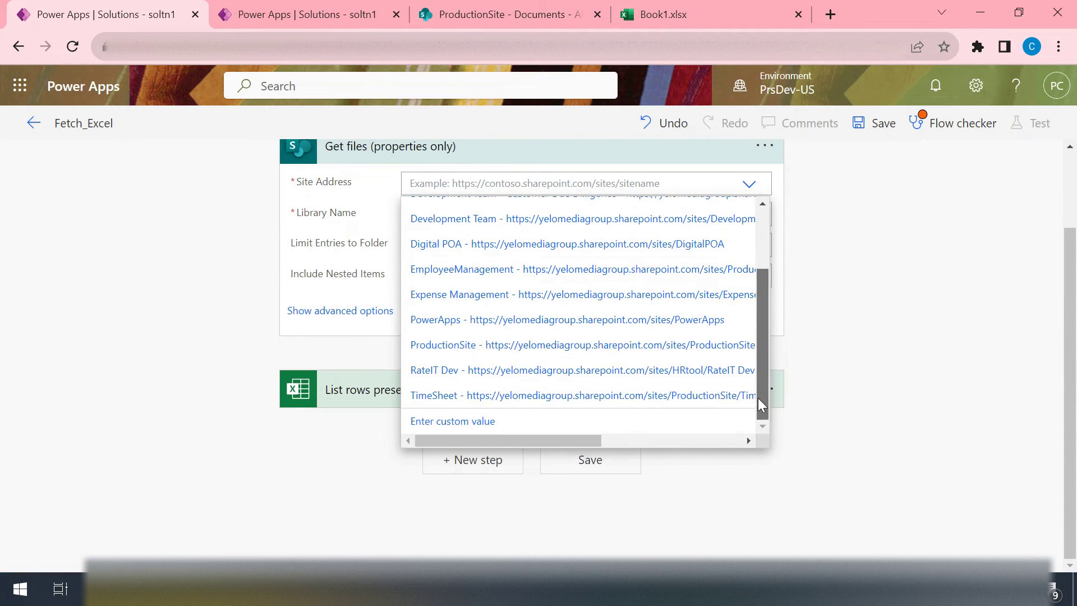
pyautogui.click(691, 426)
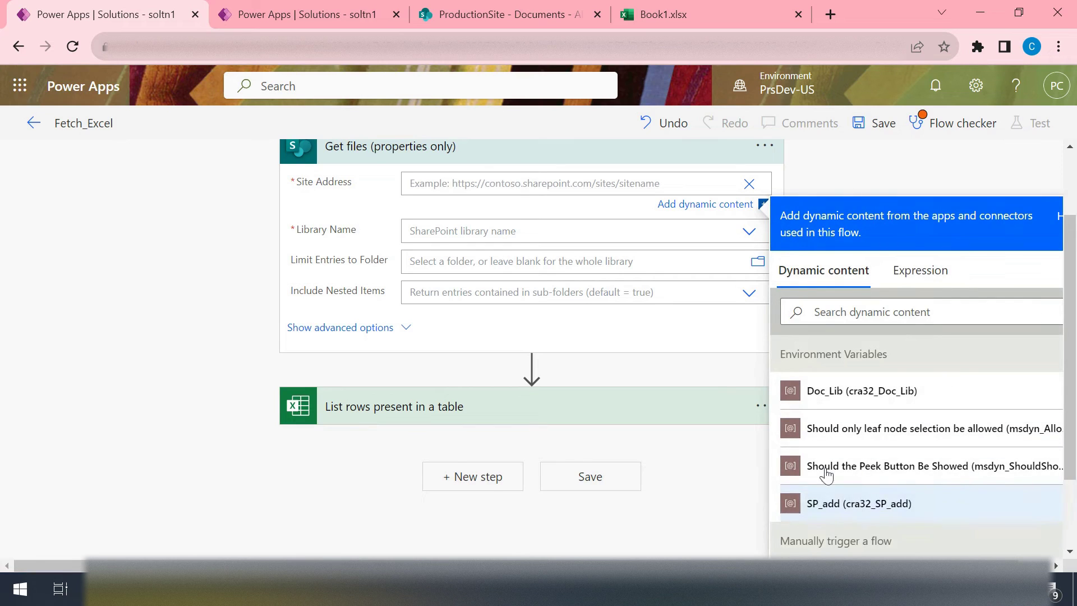
pyautogui.click(859, 504)
# - Set the Get files action's Library Name to a custom value using the Doc_Lib environment variable, and review its advanced options
pyautogui.click(761, 237)
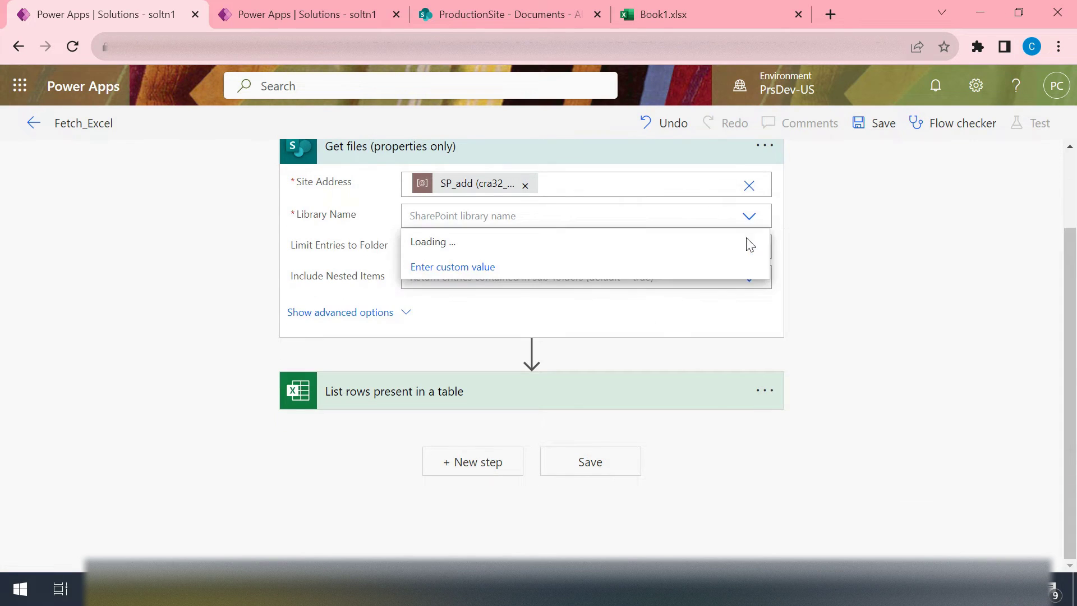
pyautogui.click(459, 266)
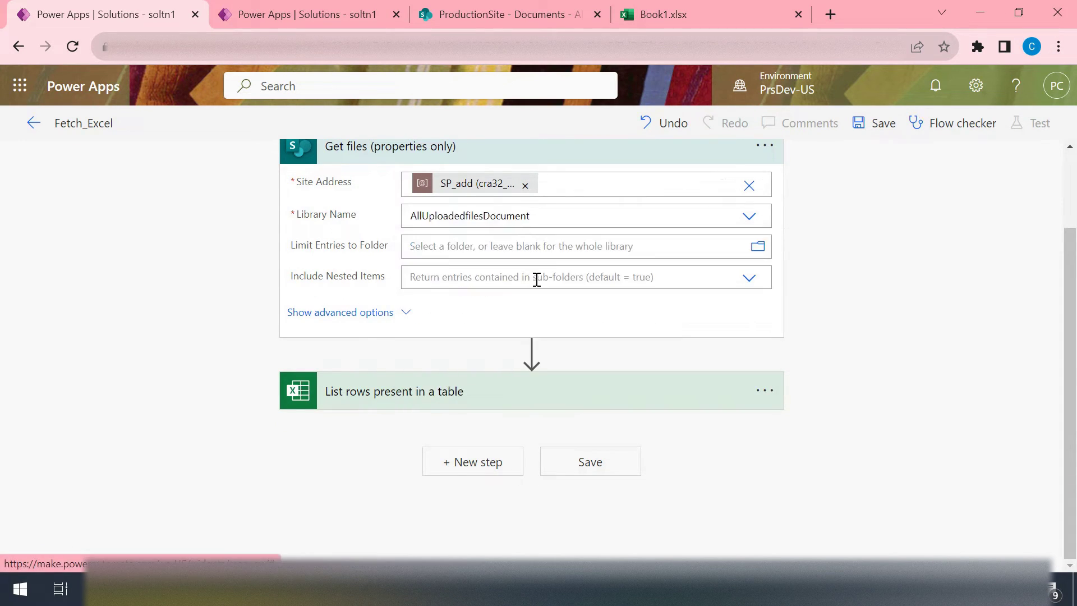
pyautogui.click(751, 218)
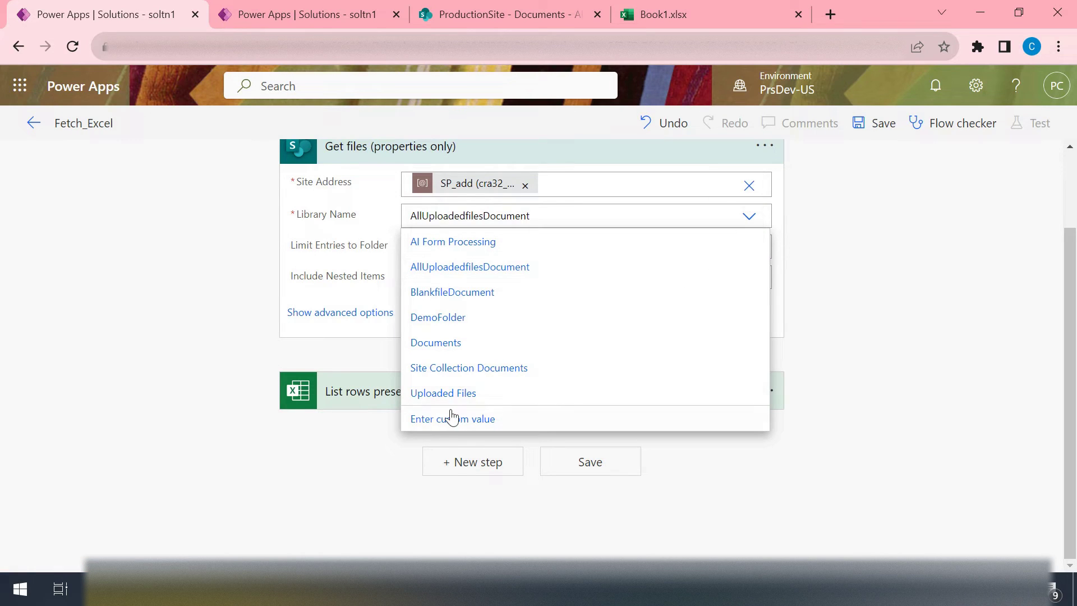
pyautogui.click(620, 430)
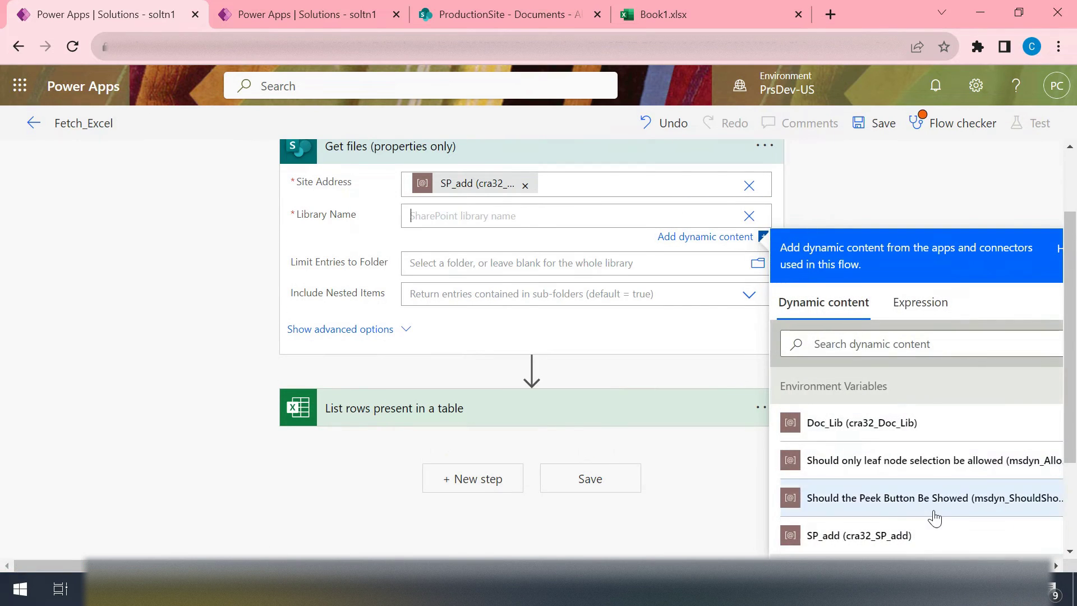
pyautogui.scroll(-3, 876, 505)
pyautogui.scroll(2, 887, 488)
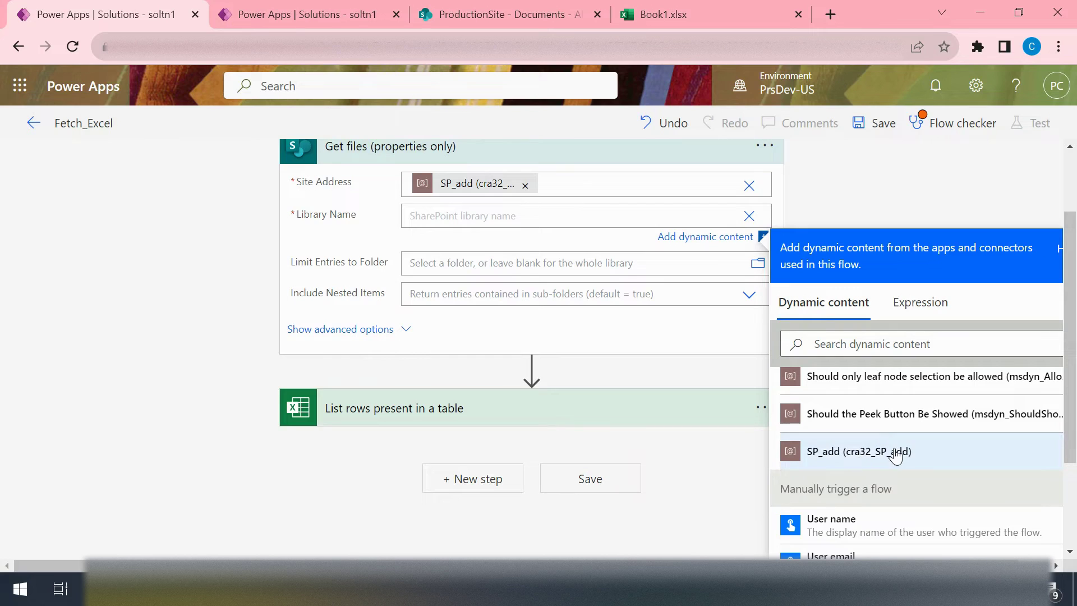
pyautogui.scroll(2, 870, 438)
pyautogui.click(847, 425)
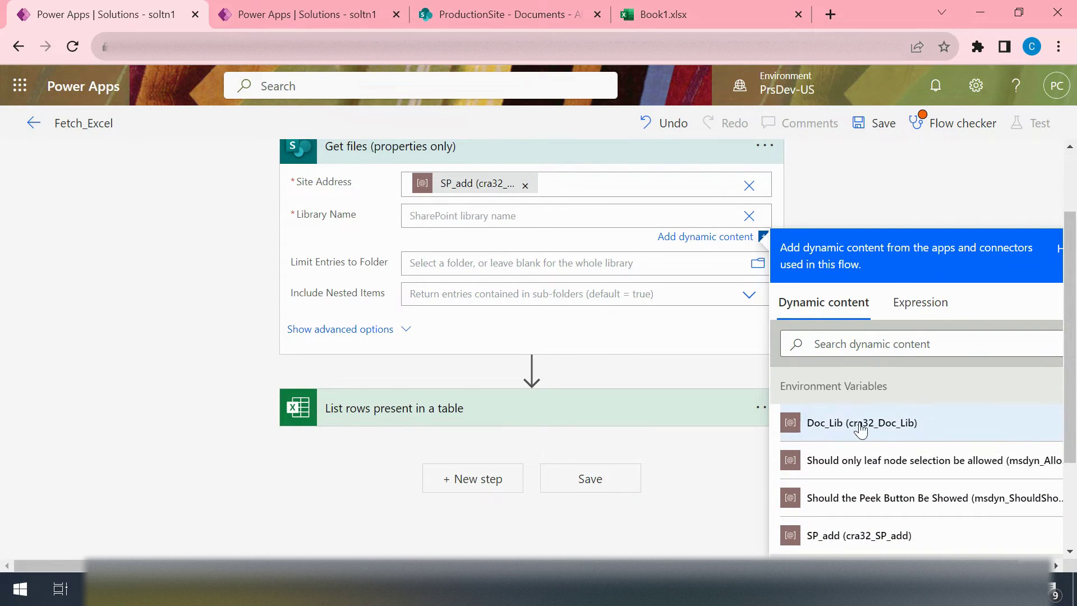
pyautogui.click(866, 187)
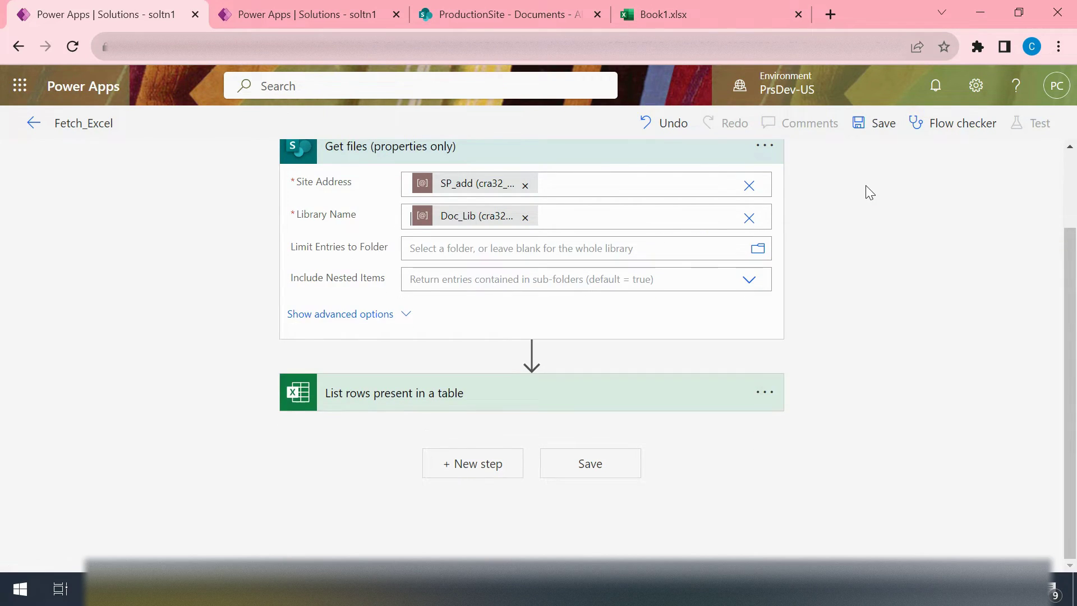
pyautogui.click(405, 316)
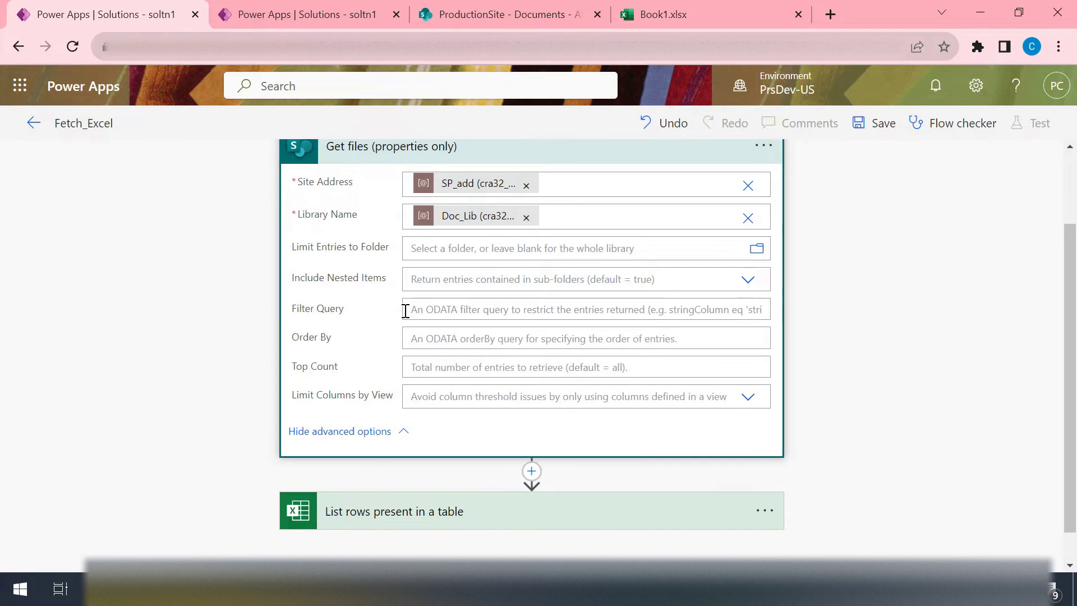
pyautogui.click(404, 433)
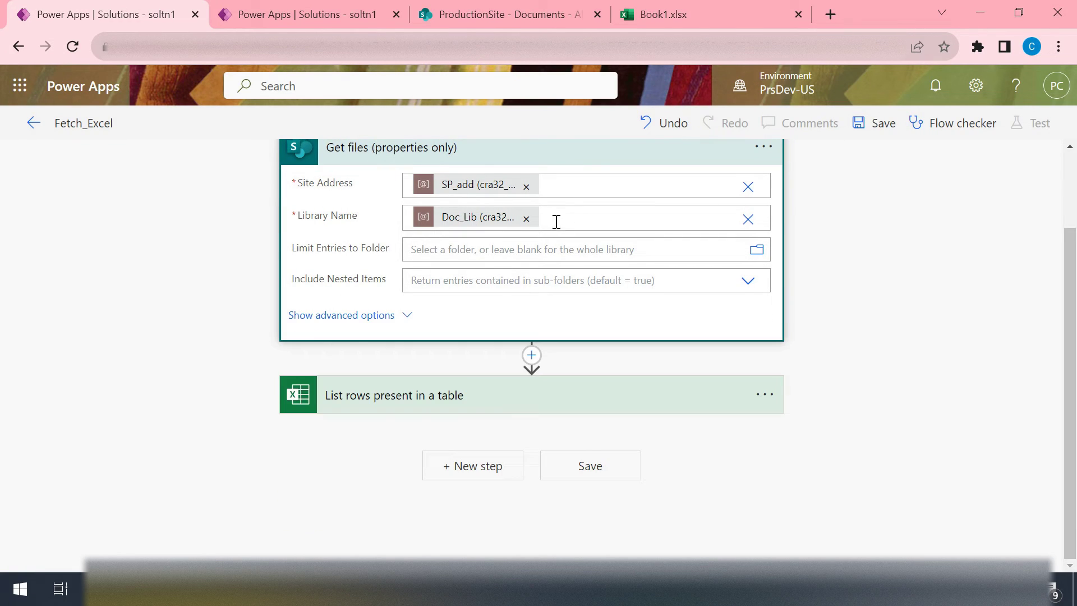
pyautogui.click(578, 155)
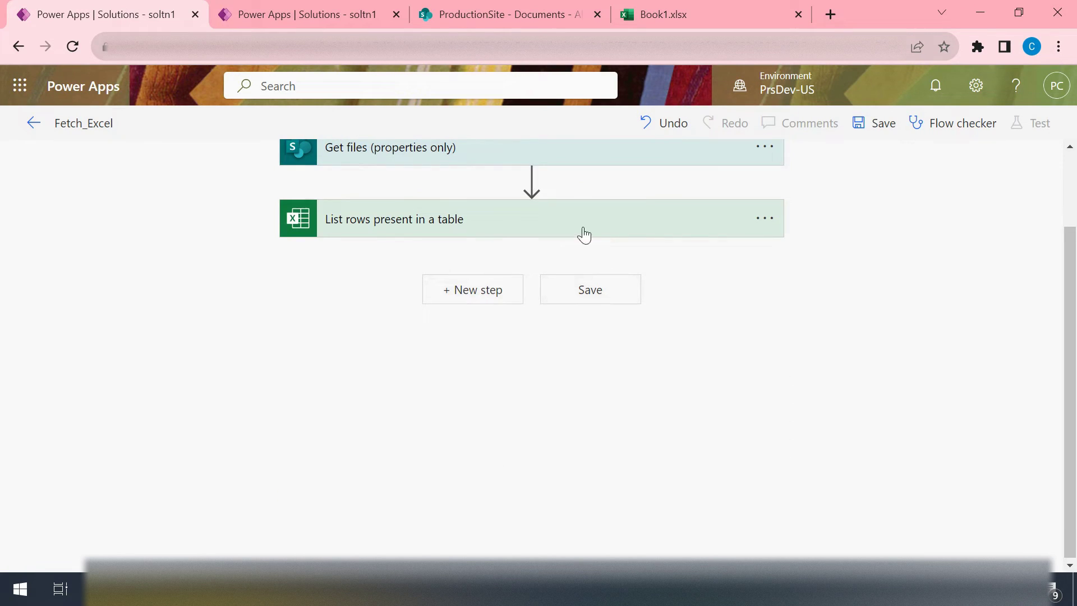
# - Delete the List rows present in a table action and save the Fetch_Excel flow
pyautogui.click(764, 219)
pyautogui.click(833, 431)
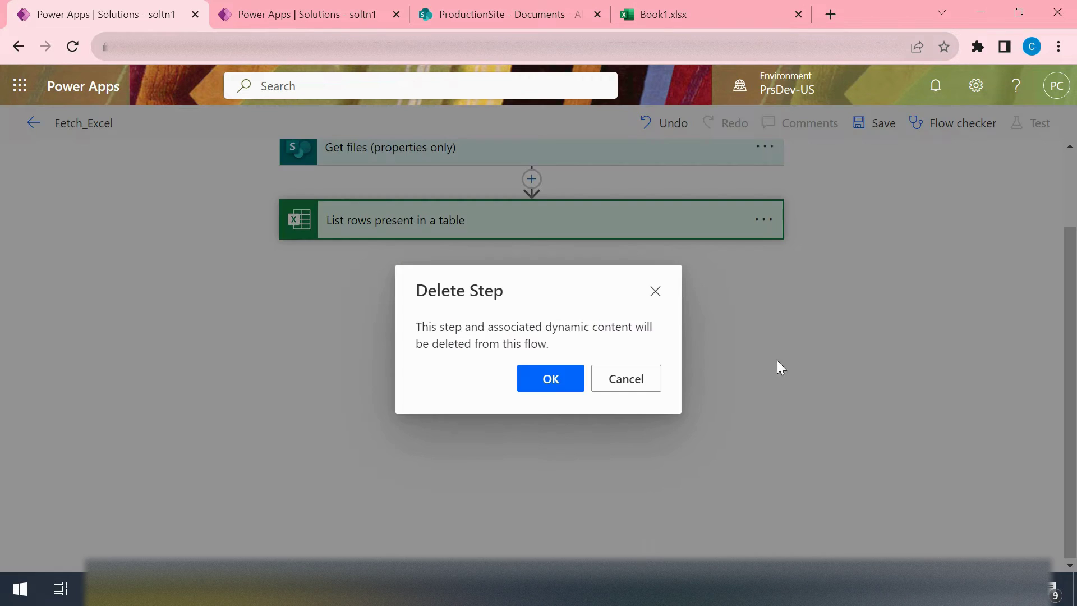
pyautogui.click(559, 373)
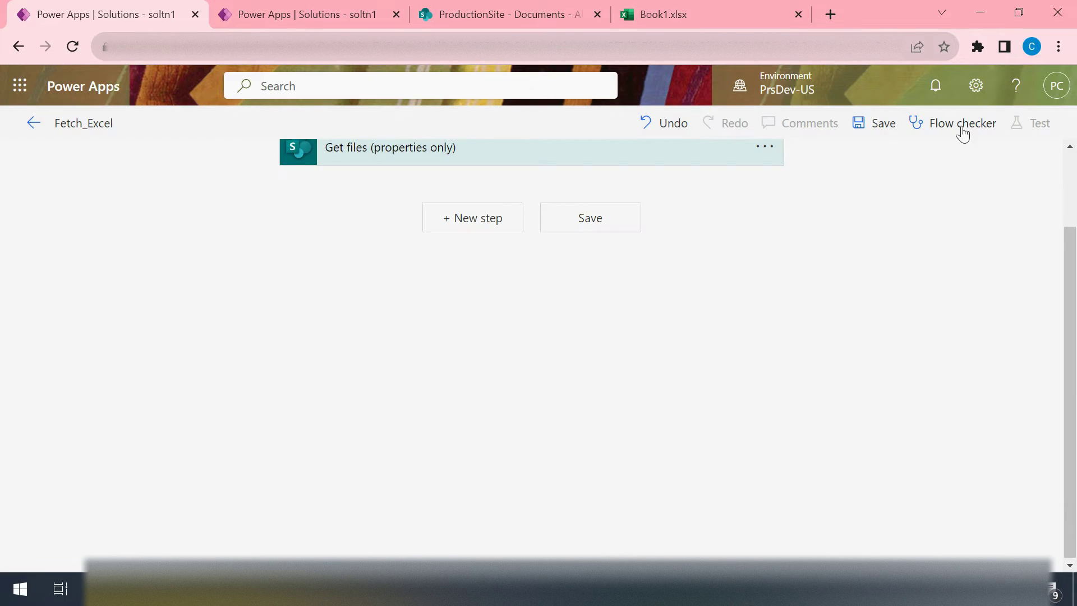
pyautogui.click(871, 134)
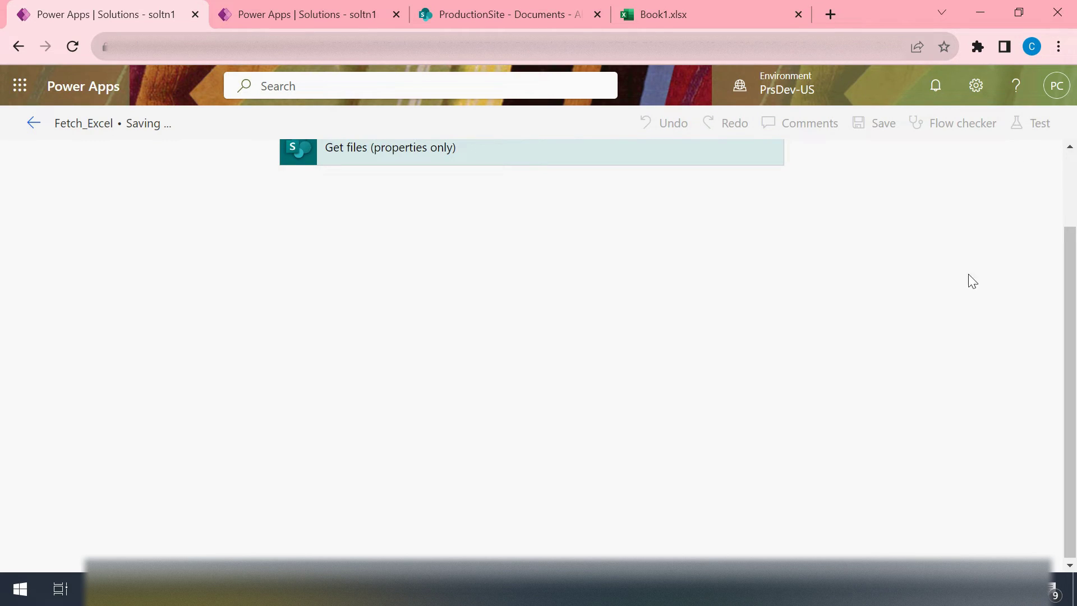
pyautogui.scroll(2, 871, 208)
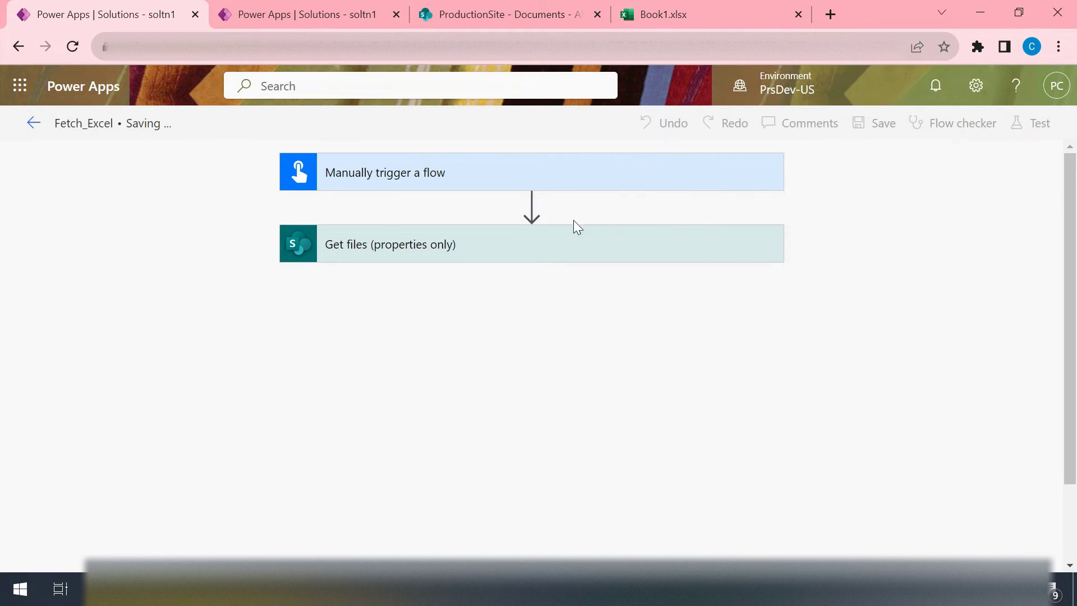
pyautogui.scroll(-2, 551, 337)
pyautogui.scroll(2, 551, 338)
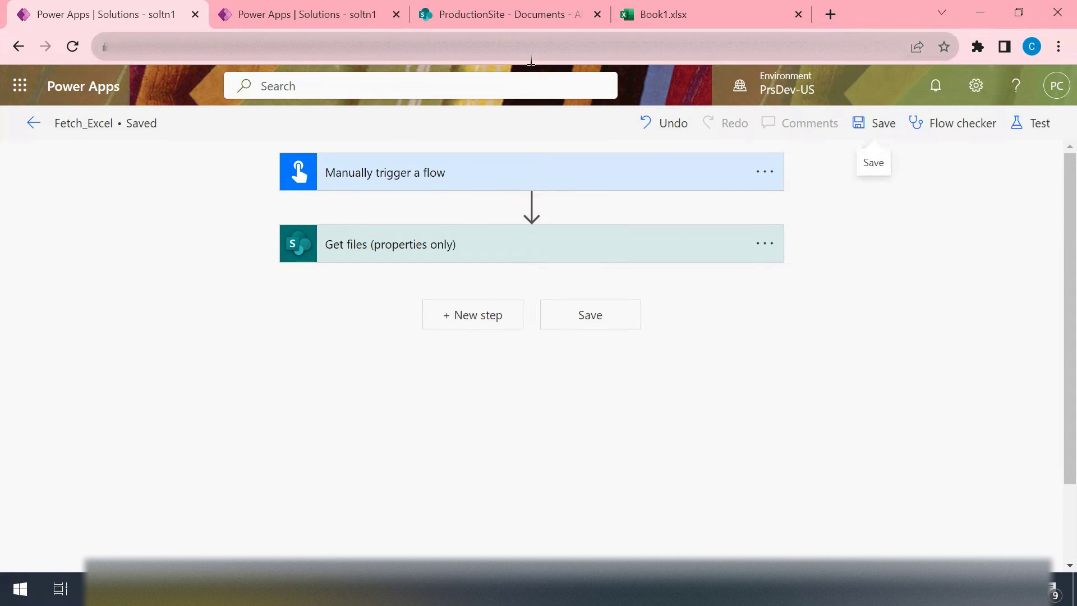
# - Run a manual test of the Fetch_Excel flow using the existing SharePoint connection
pyautogui.click(1031, 129)
pyautogui.click(774, 168)
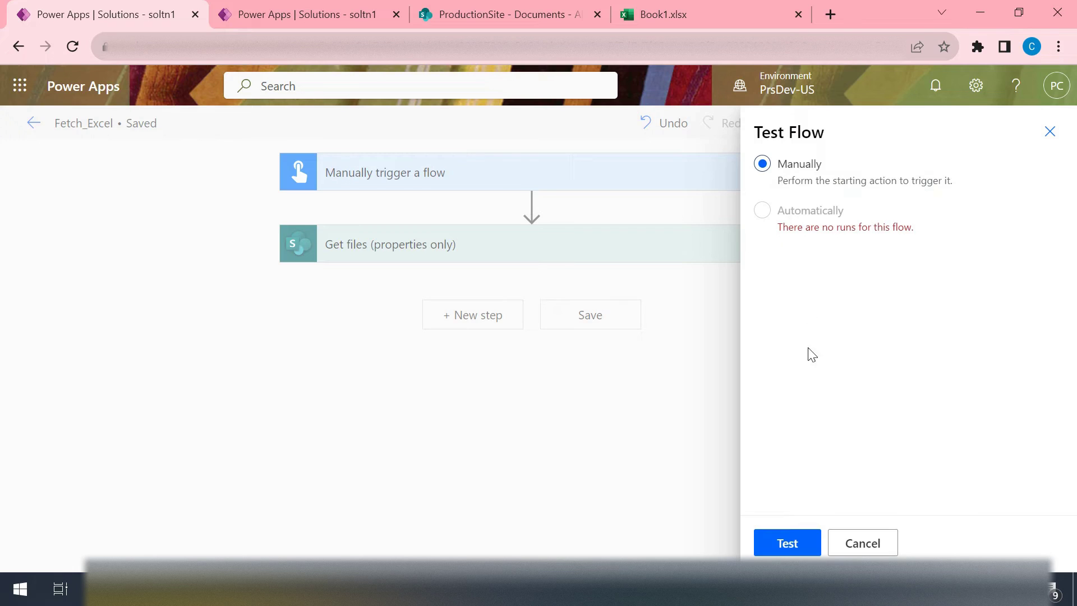
pyautogui.click(793, 545)
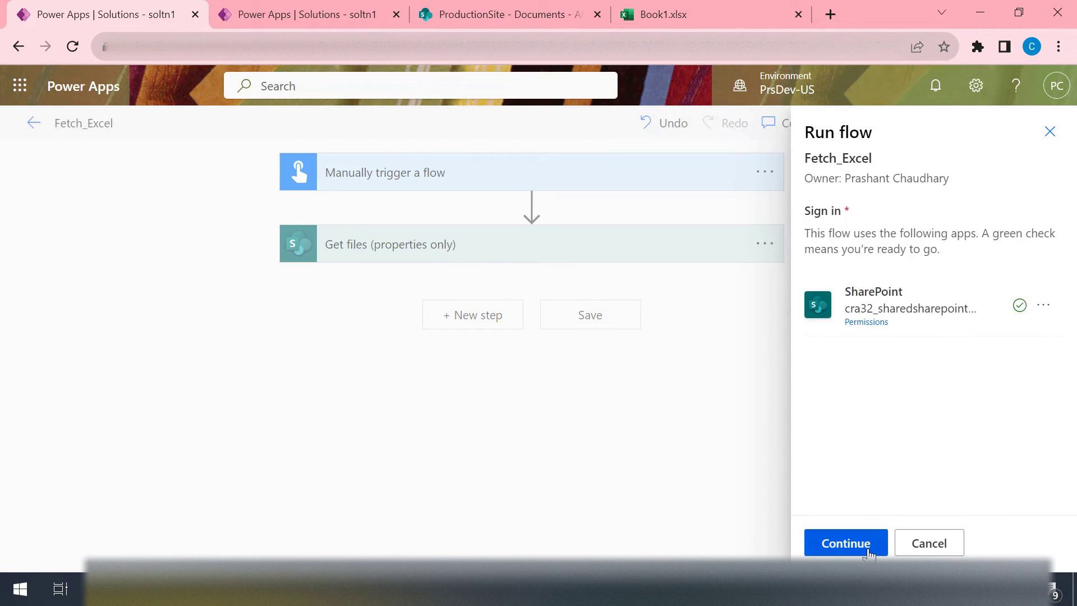
pyautogui.click(851, 551)
pyautogui.click(848, 547)
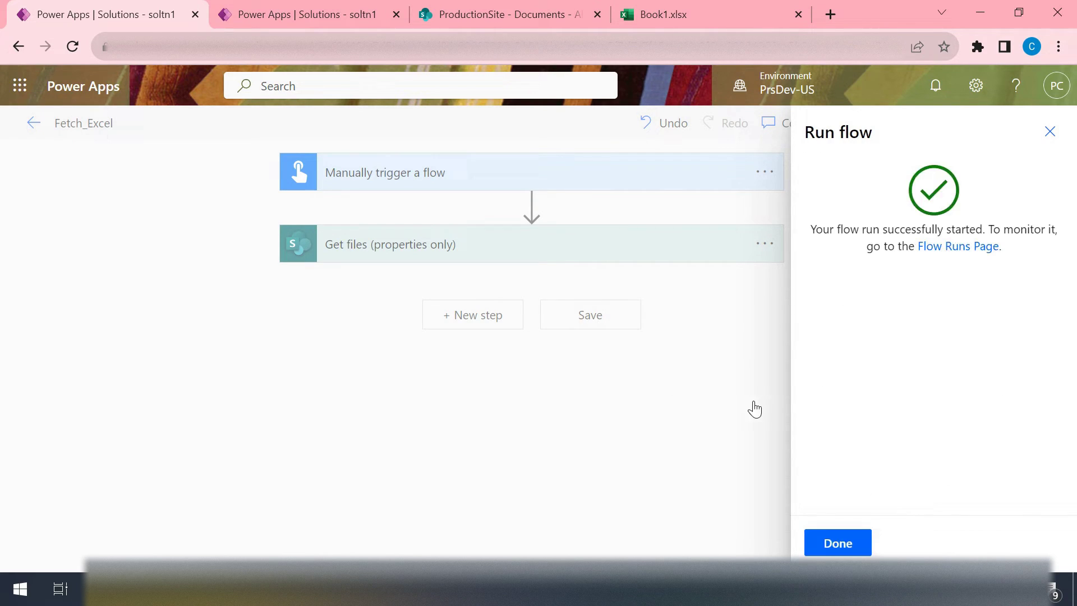
# - Finish starting the test run and examine the Get files action's resolved site address, library name and returned file properties
pyautogui.click(847, 547)
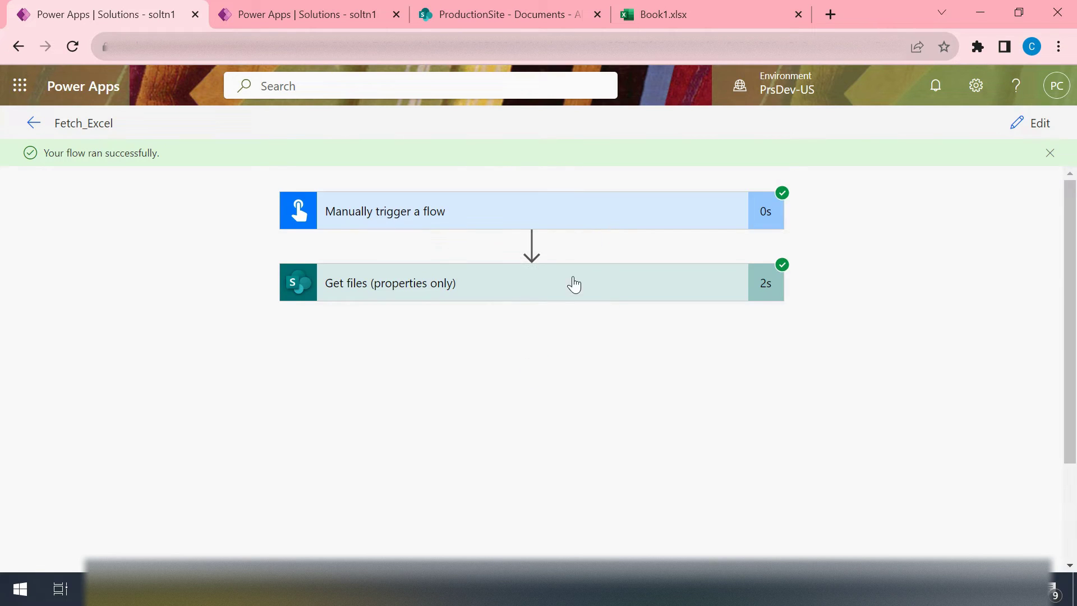
pyautogui.click(563, 294)
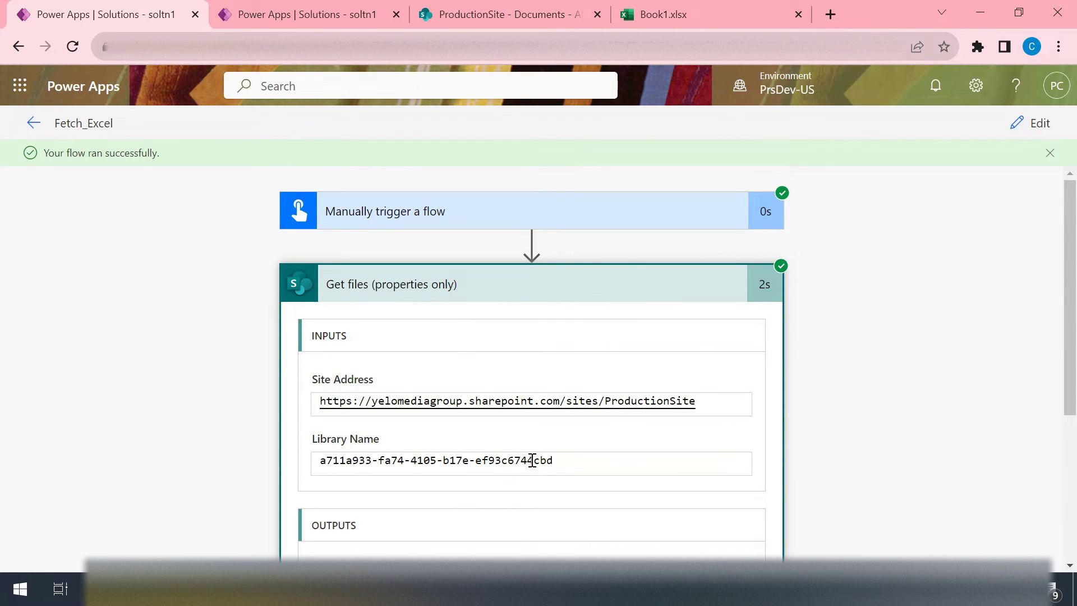
pyautogui.moveTo(322, 460); pyautogui.dragTo(583, 468)
pyautogui.scroll(-4, 880, 393)
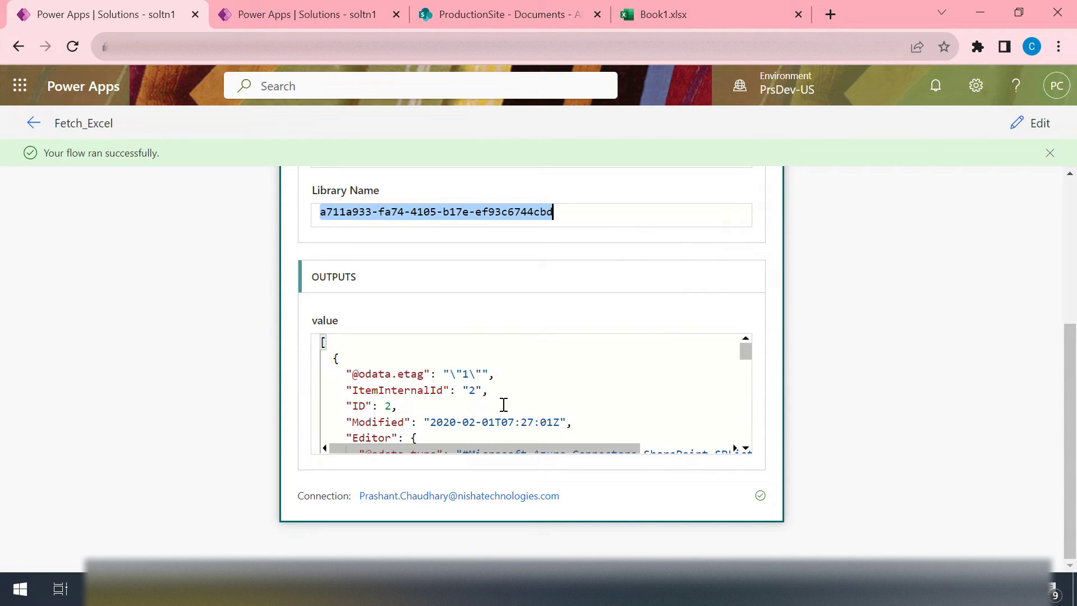
pyautogui.scroll(-1, 485, 405)
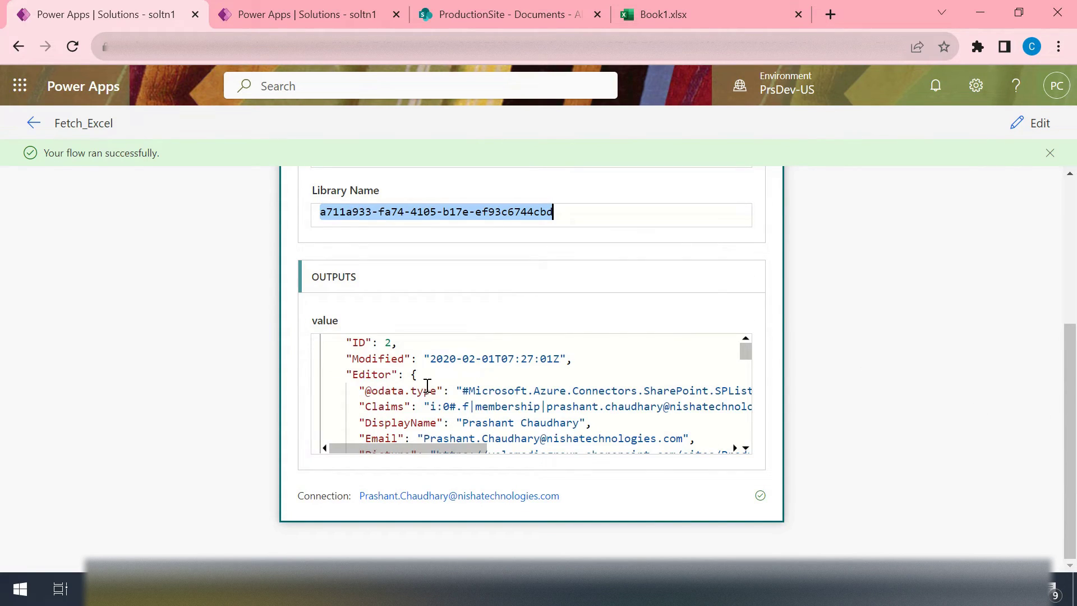
pyautogui.scroll(1, 493, 397)
pyautogui.scroll(-3, 493, 397)
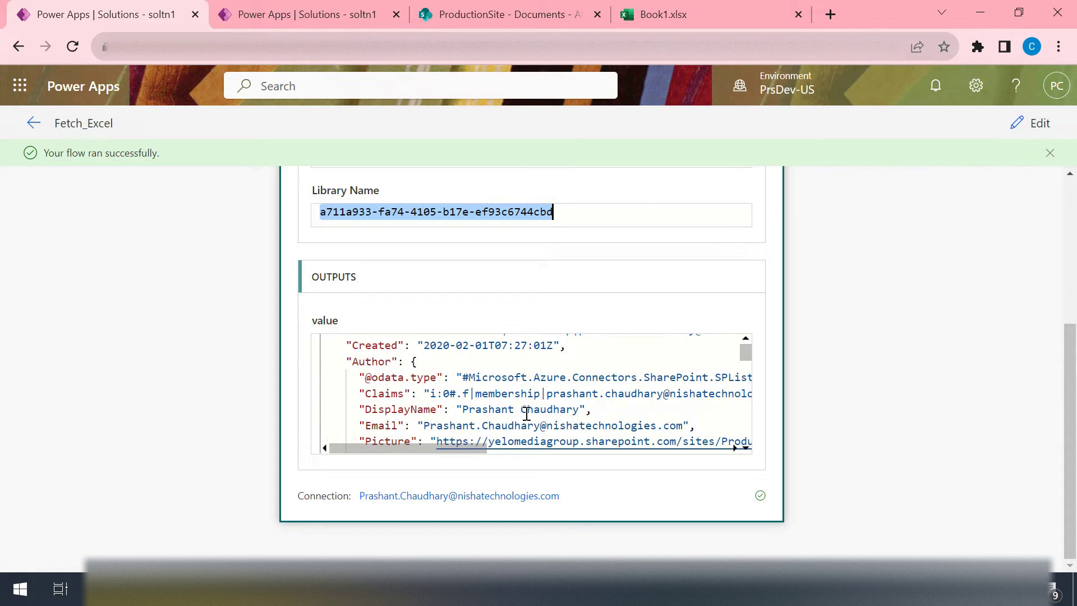
pyautogui.scroll(-5, 531, 414)
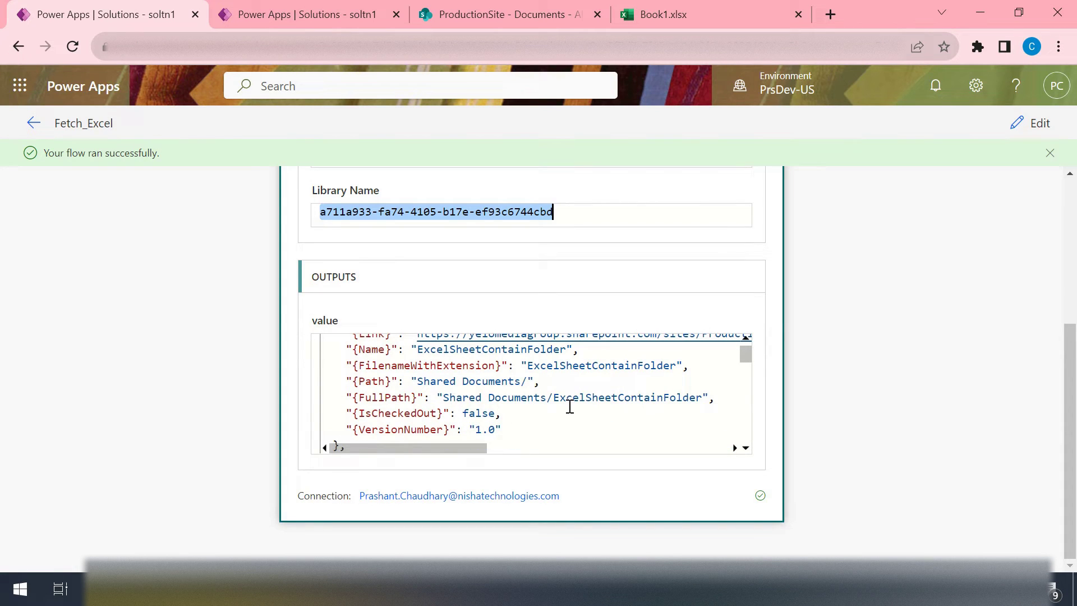
pyautogui.scroll(-10, 526, 410)
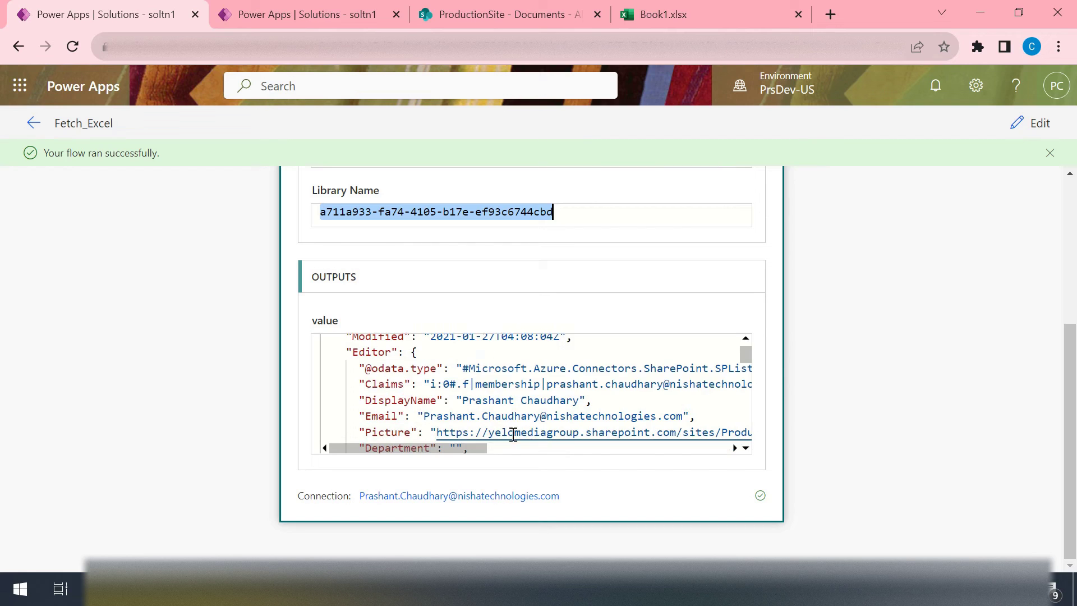
pyautogui.scroll(-10, 548, 415)
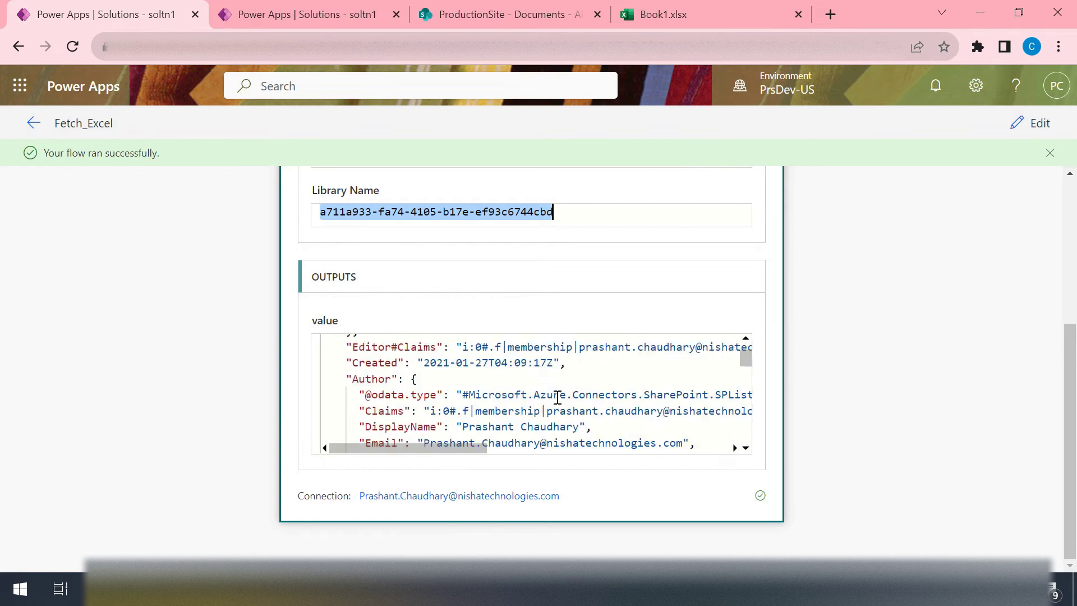
pyautogui.scroll(-5, 561, 417)
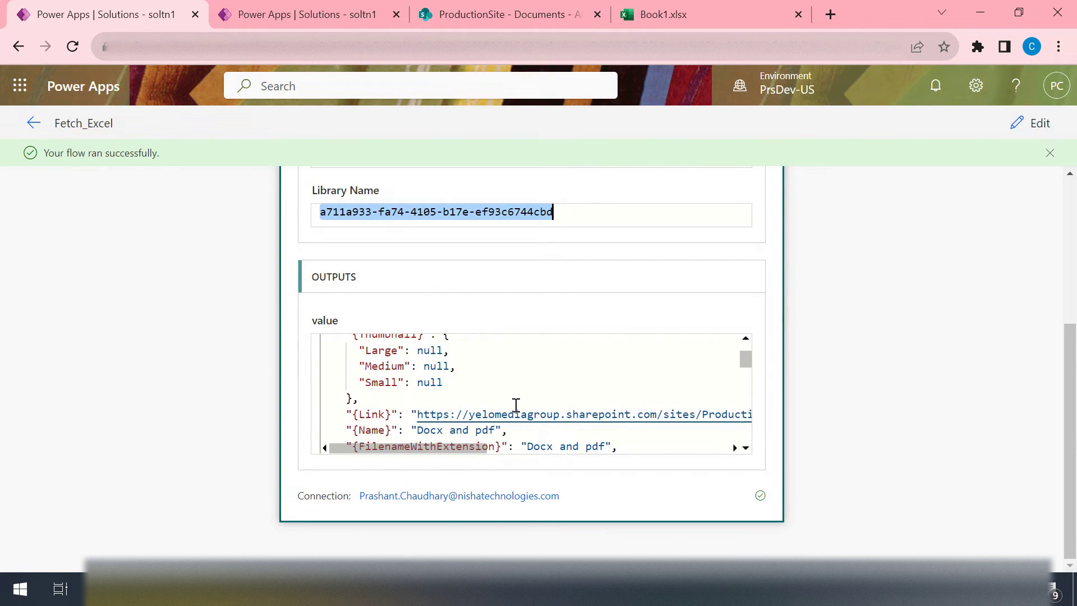
pyautogui.scroll(15, 517, 406)
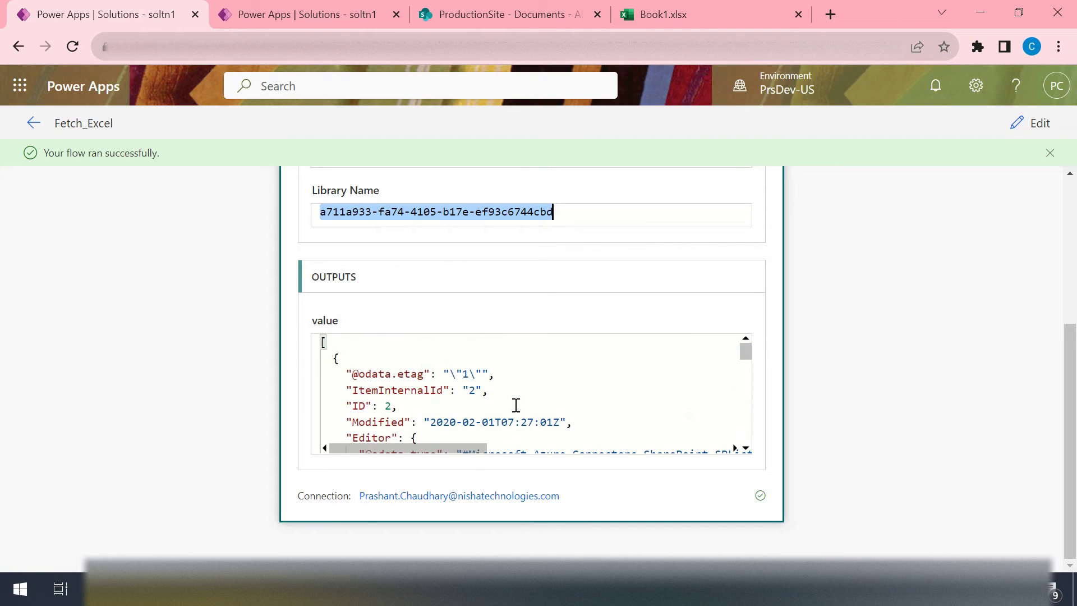
pyautogui.scroll(-2, 539, 418)
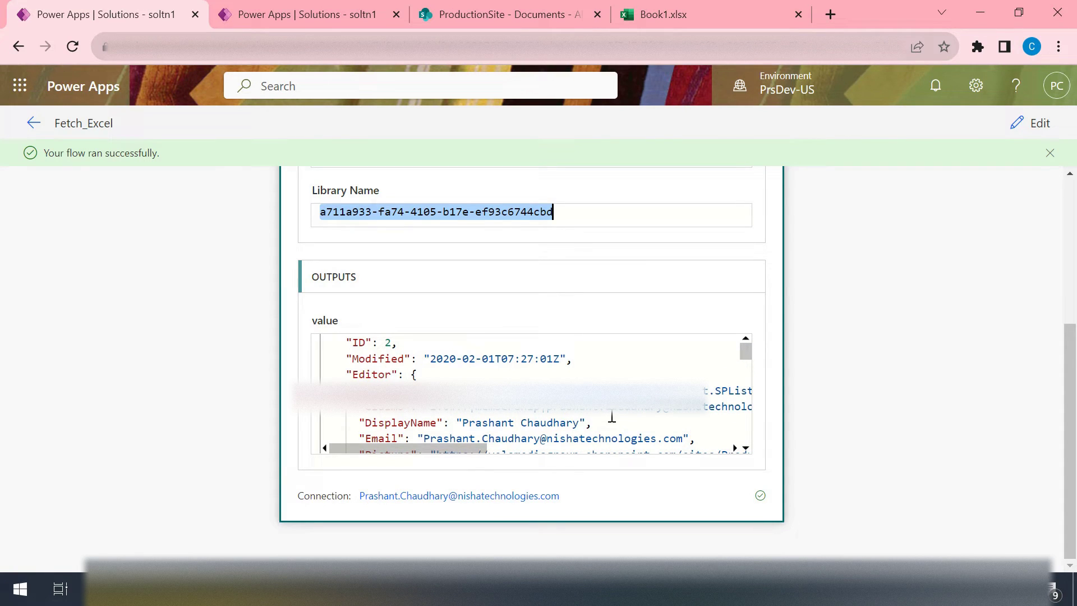
pyautogui.scroll(2, 612, 417)
pyautogui.scroll(5, 914, 334)
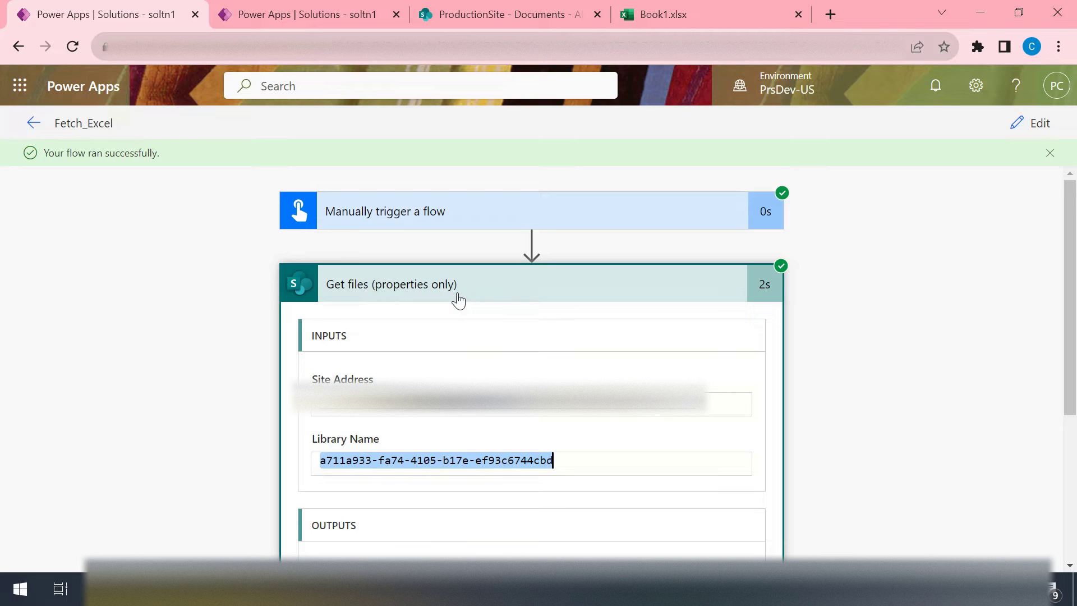
pyautogui.click(555, 292)
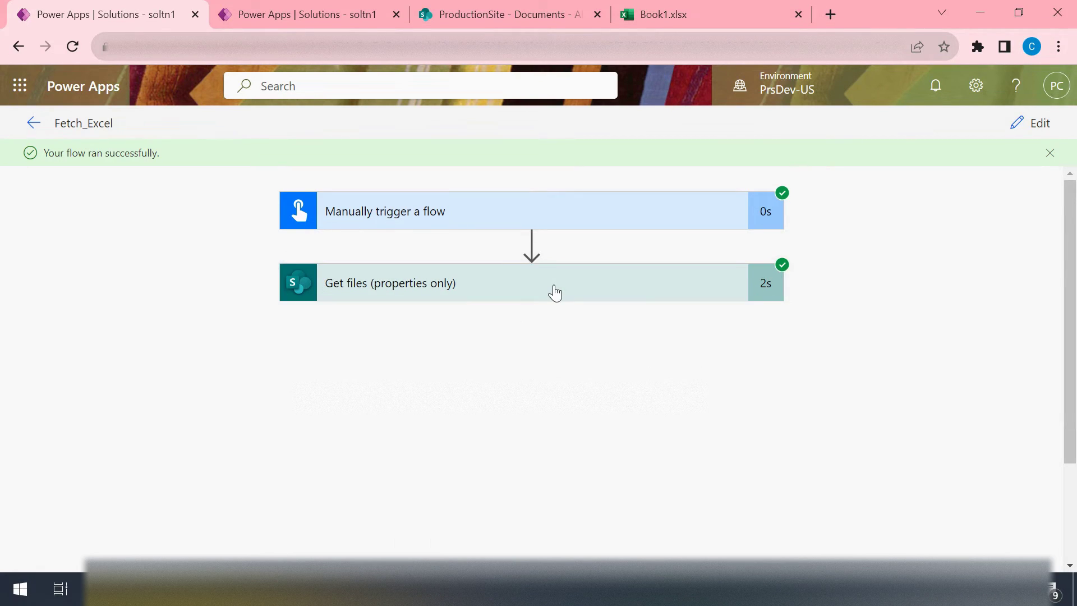
pyautogui.click(555, 291)
pyautogui.click(555, 292)
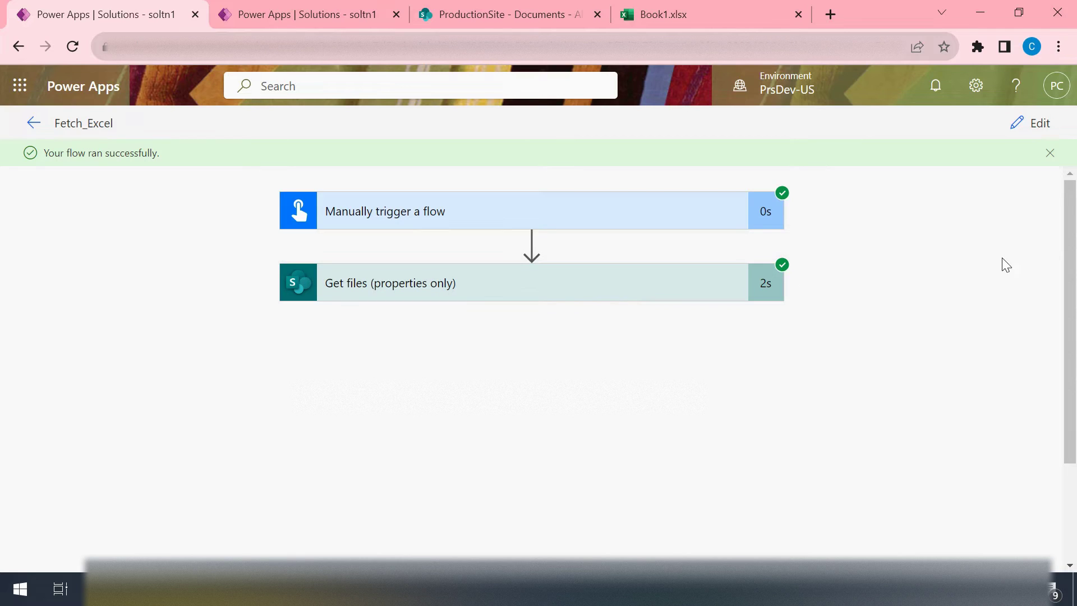
# - Reopen the Fetch_Excel flow for editing and add Excel Online (Business) List rows present in a table after the Get files action
pyautogui.click(1039, 124)
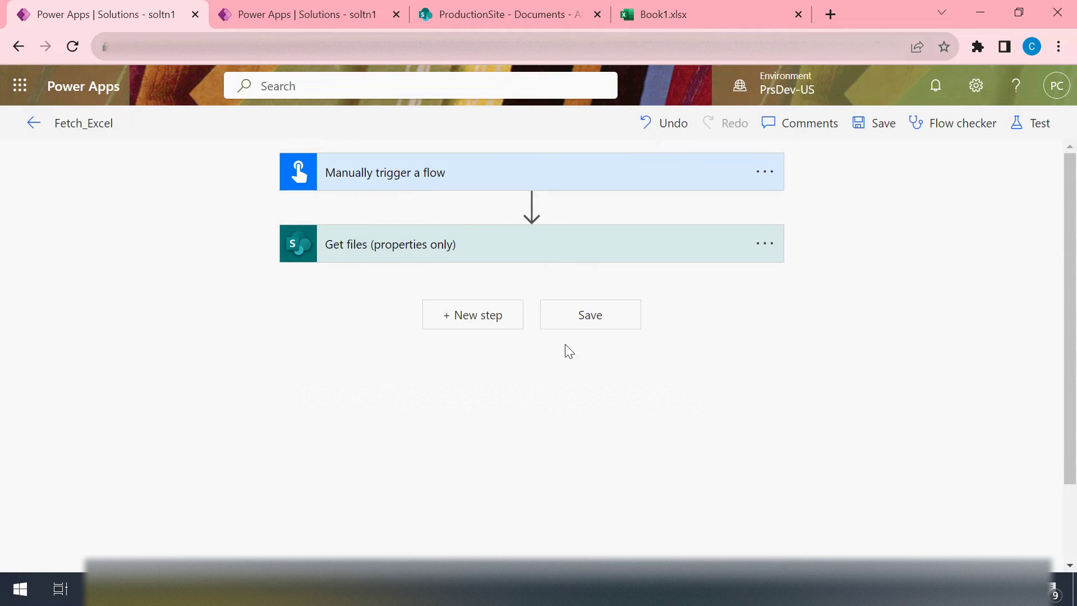
pyautogui.click(484, 319)
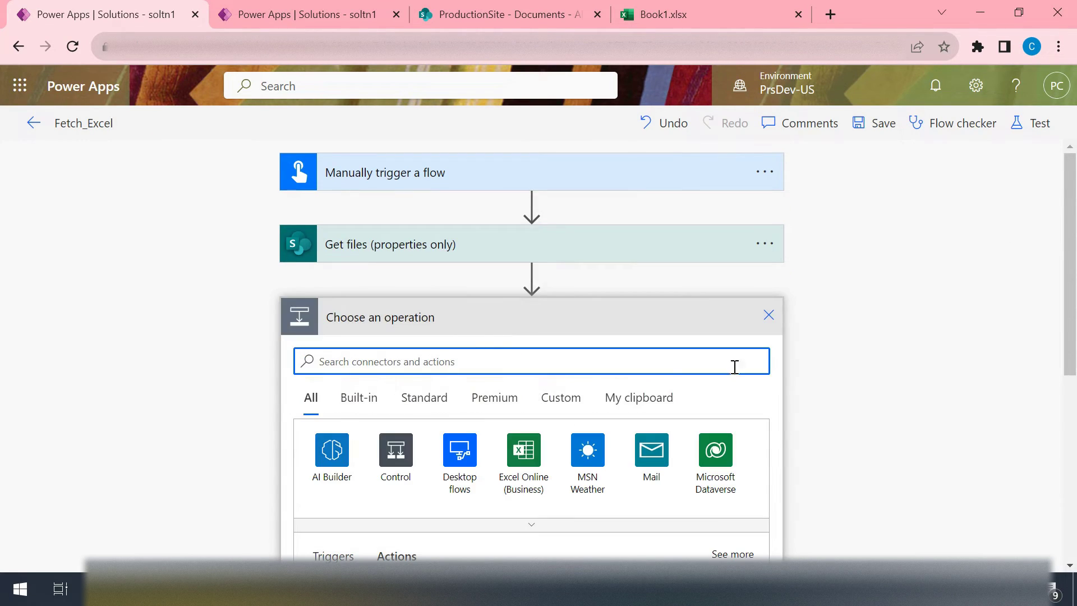
pyautogui.scroll(-2, 850, 373)
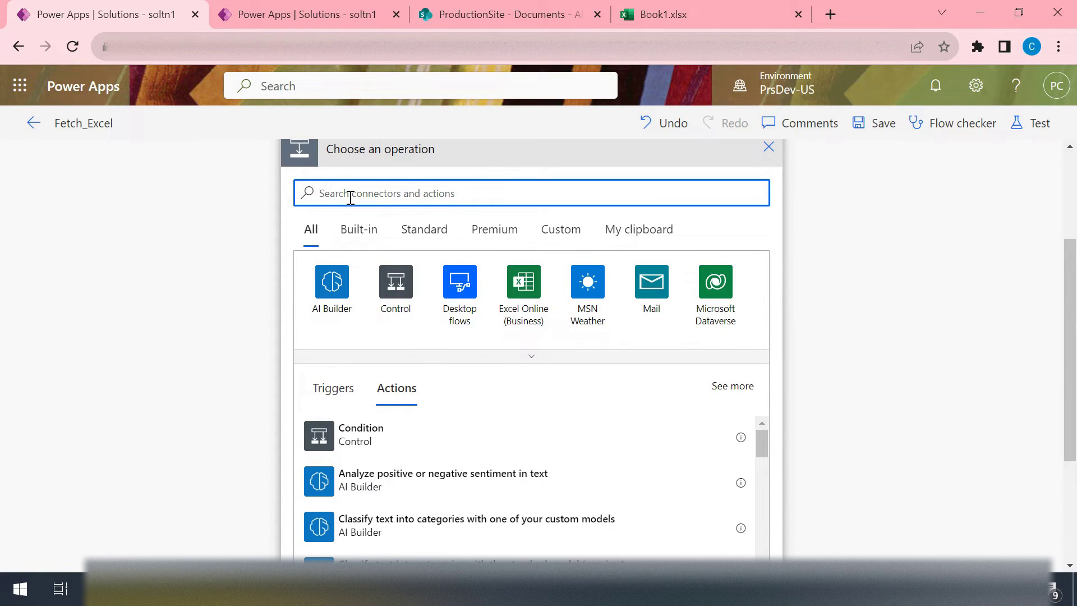
pyautogui.write('exce')
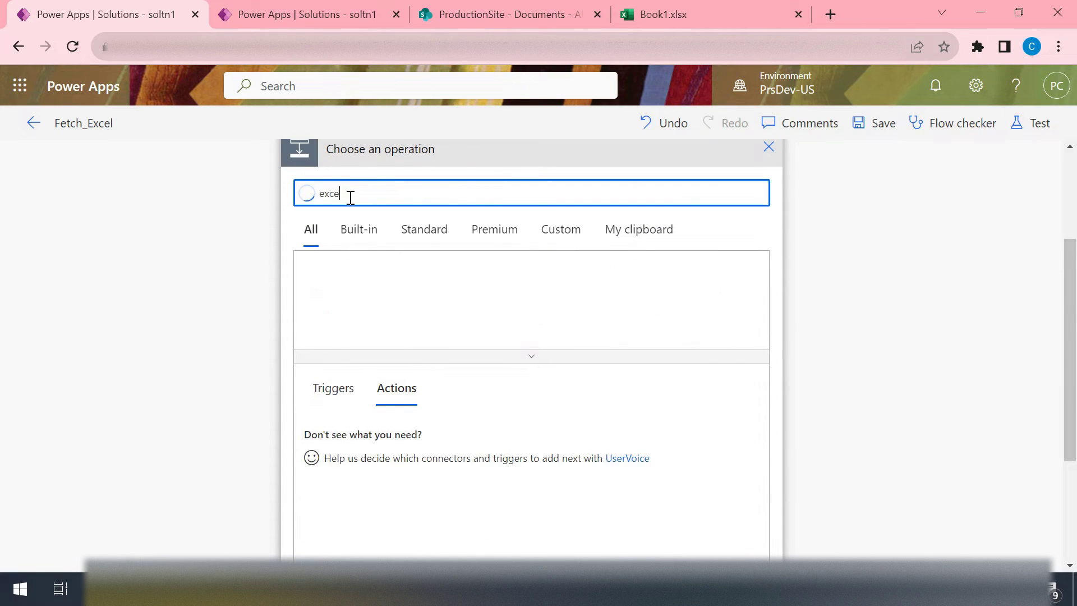
pyautogui.write('l')
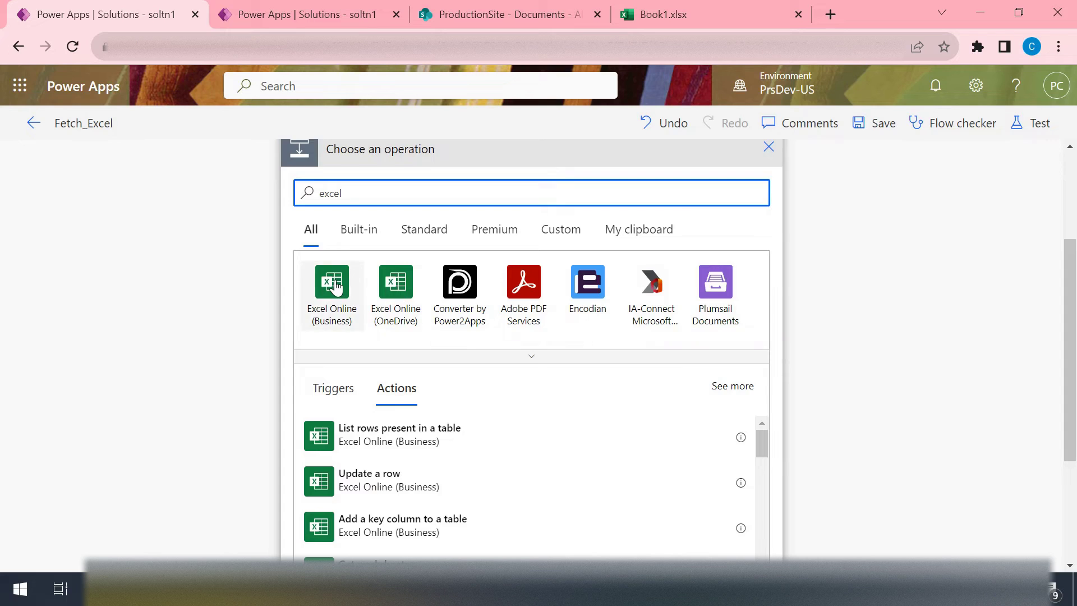
pyautogui.click(335, 288)
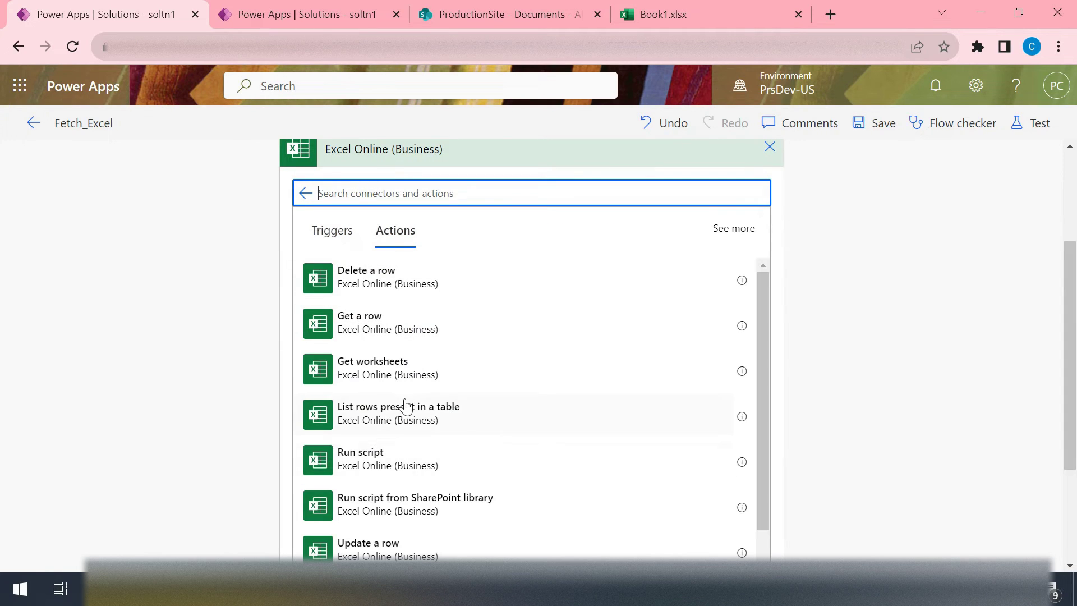
pyautogui.click(406, 409)
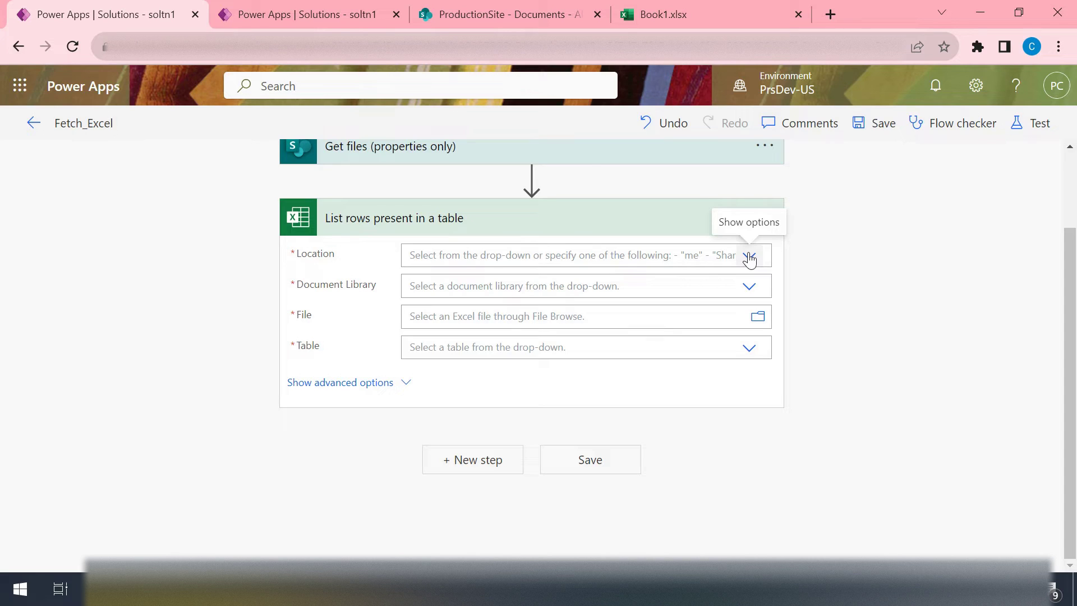
# - Set the List rows present in a table action's Location to a custom value using the SP_add environment variable
pyautogui.click(749, 257)
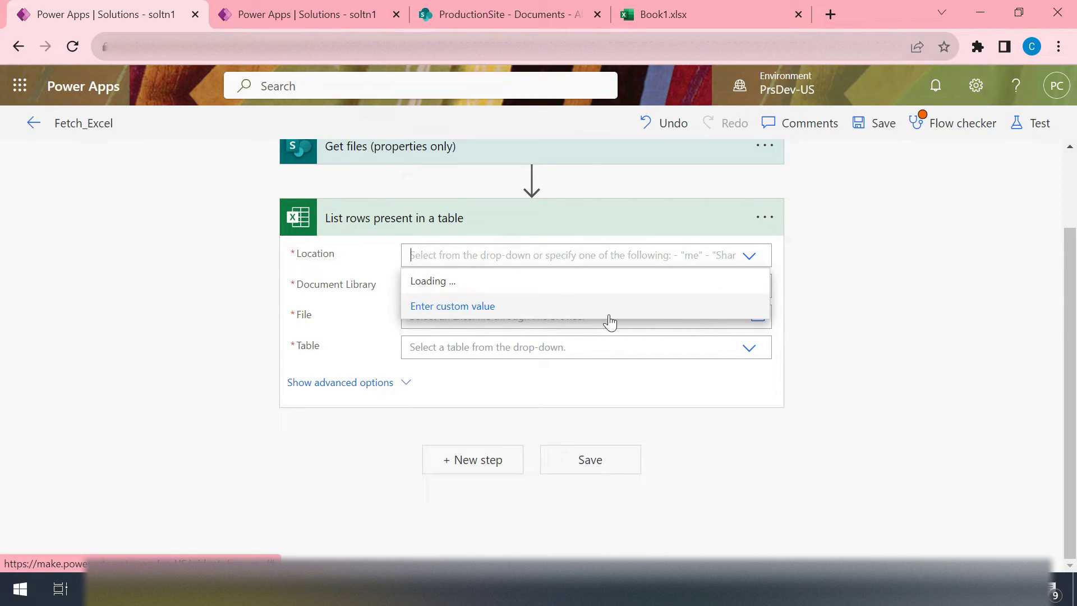
pyautogui.click(610, 317)
pyautogui.scroll(-3, 904, 482)
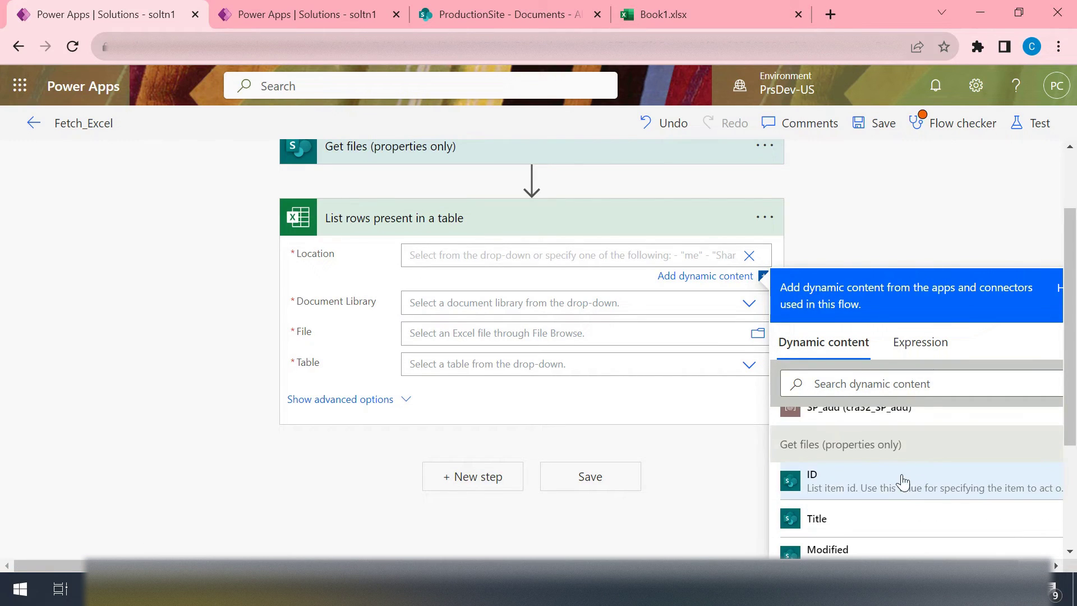
pyautogui.scroll(2, 879, 488)
pyautogui.click(879, 491)
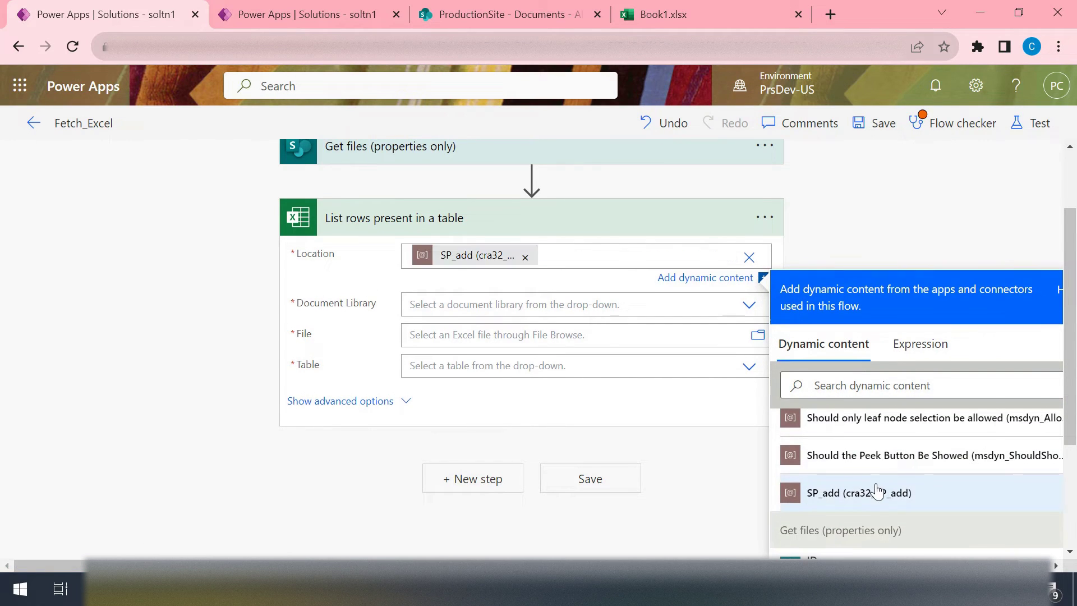
# - Set the List rows action's Document Library to Documents and choose Book1.xlsx as its file
pyautogui.click(752, 307)
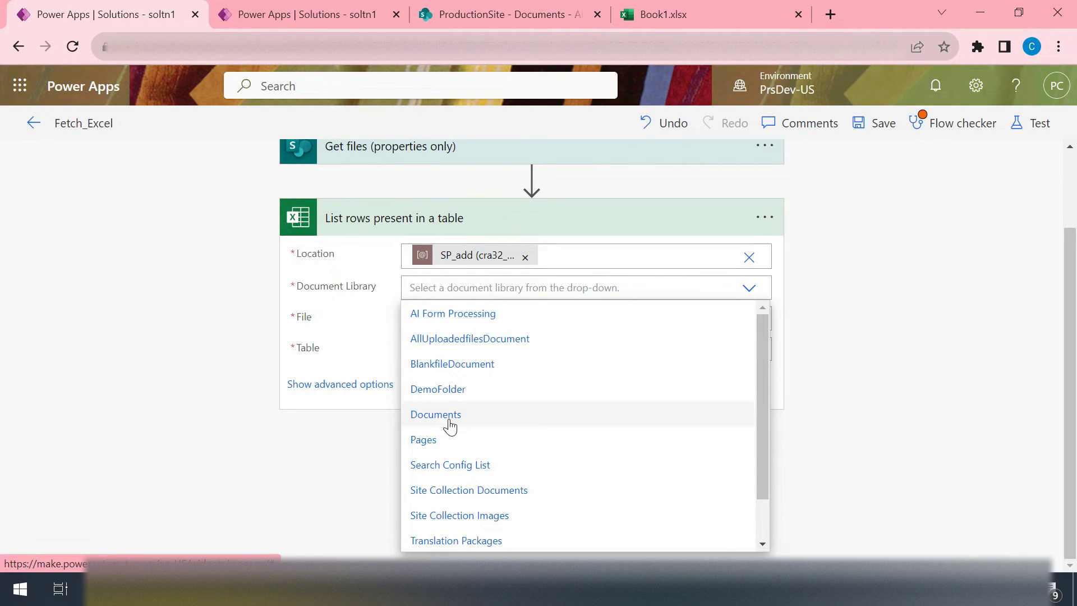
pyautogui.click(449, 427)
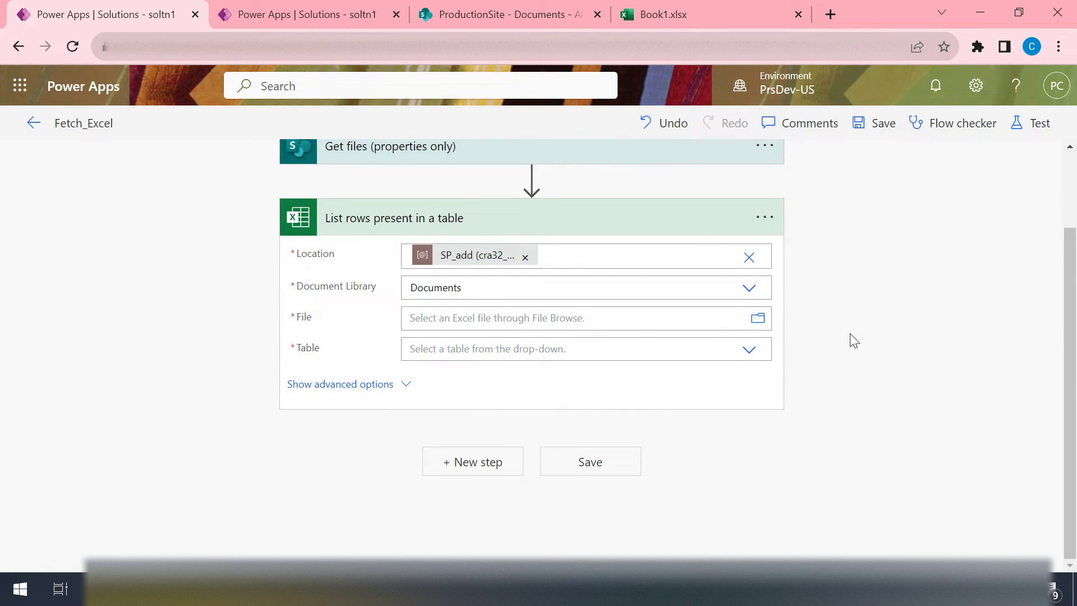
pyautogui.click(759, 321)
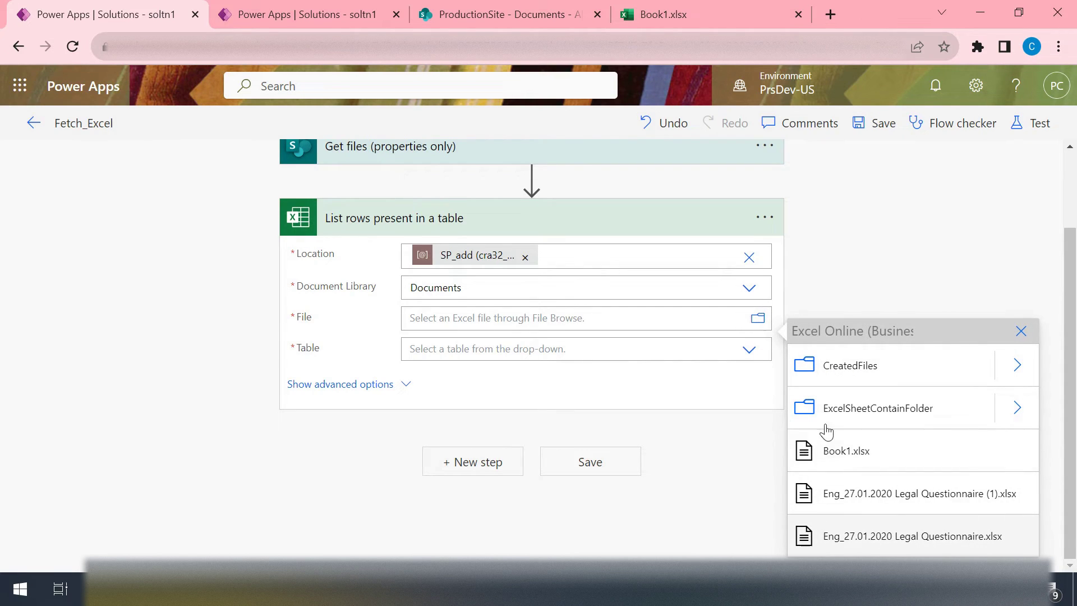
pyautogui.click(876, 470)
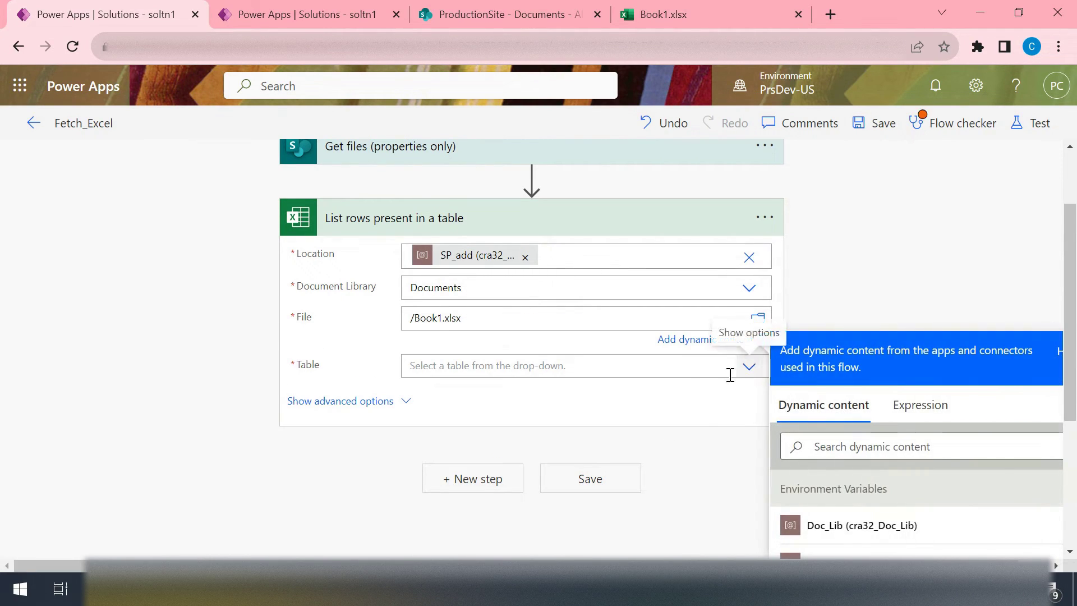
# - Set the List rows action's Table to Table1, and expand the Get files action to review its environment variable settings
pyautogui.click(749, 349)
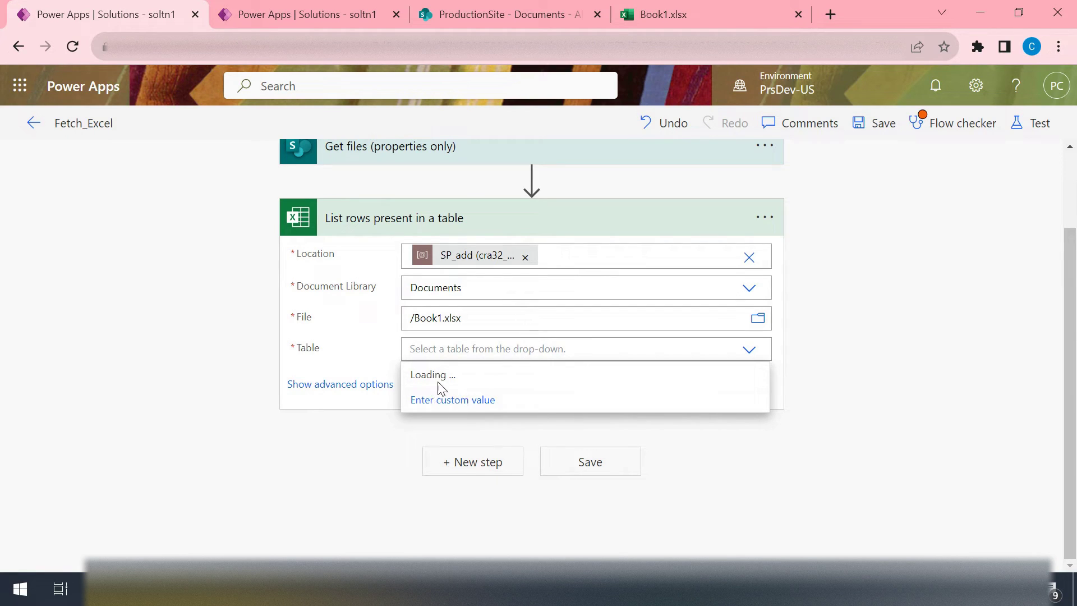
pyautogui.scroll(2, 428, 233)
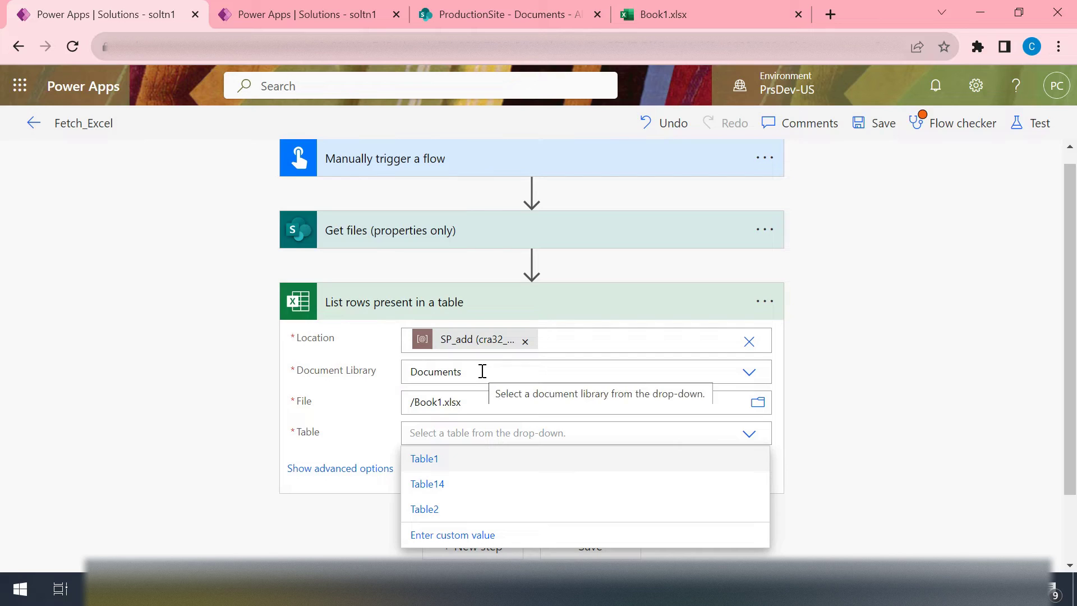
pyautogui.click(464, 261)
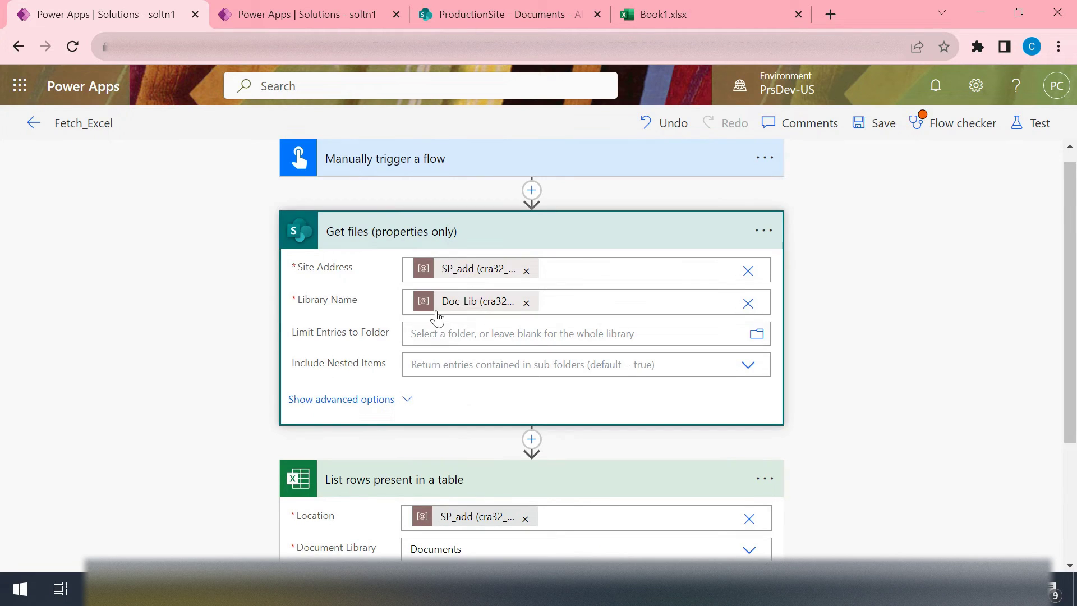
pyautogui.scroll(-3, 460, 402)
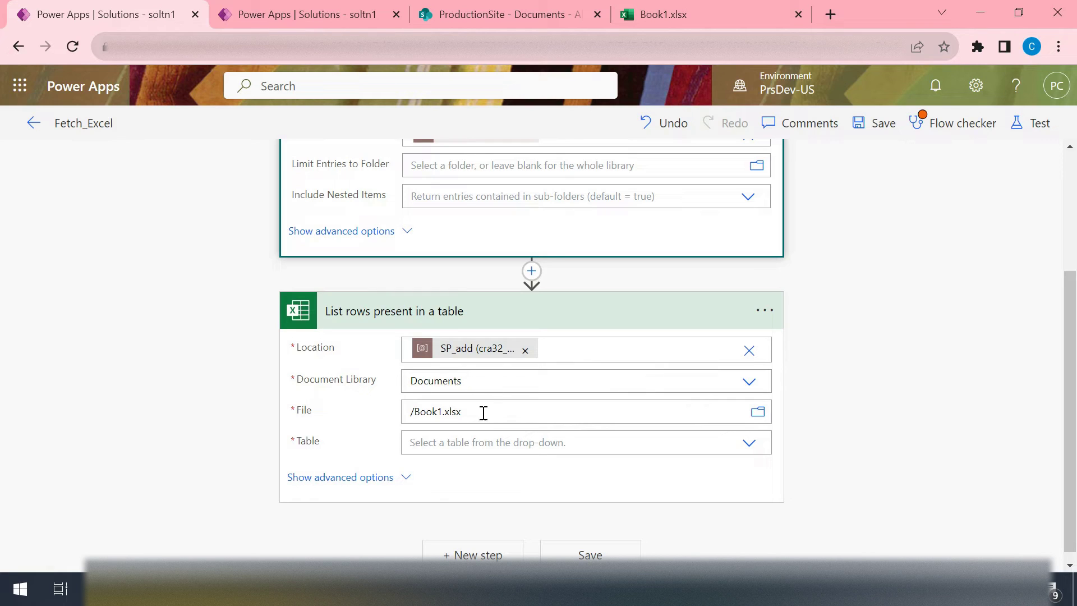
pyautogui.click(755, 445)
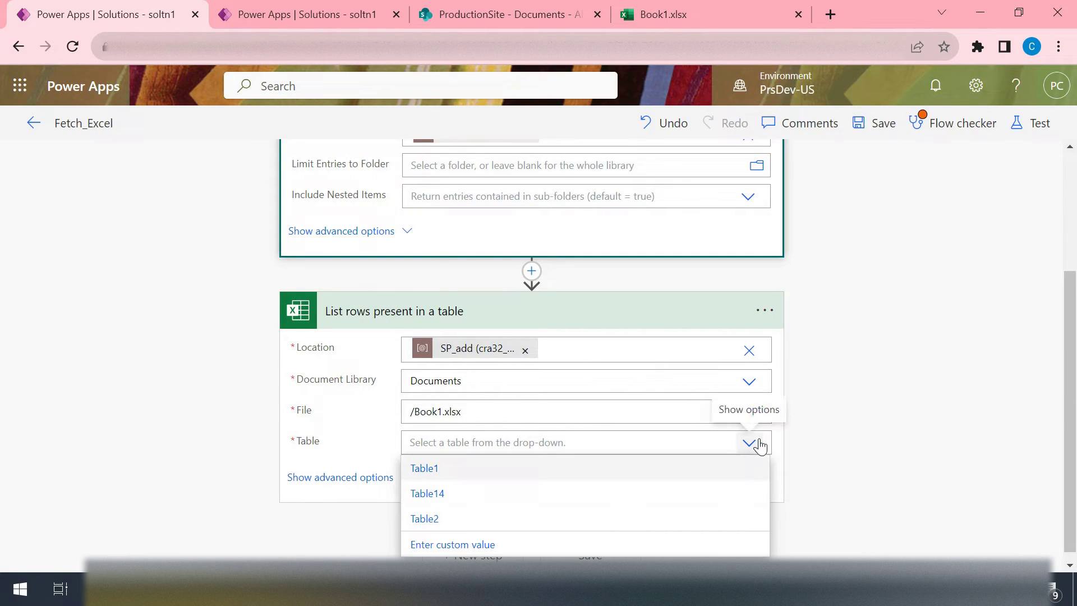
pyautogui.click(425, 469)
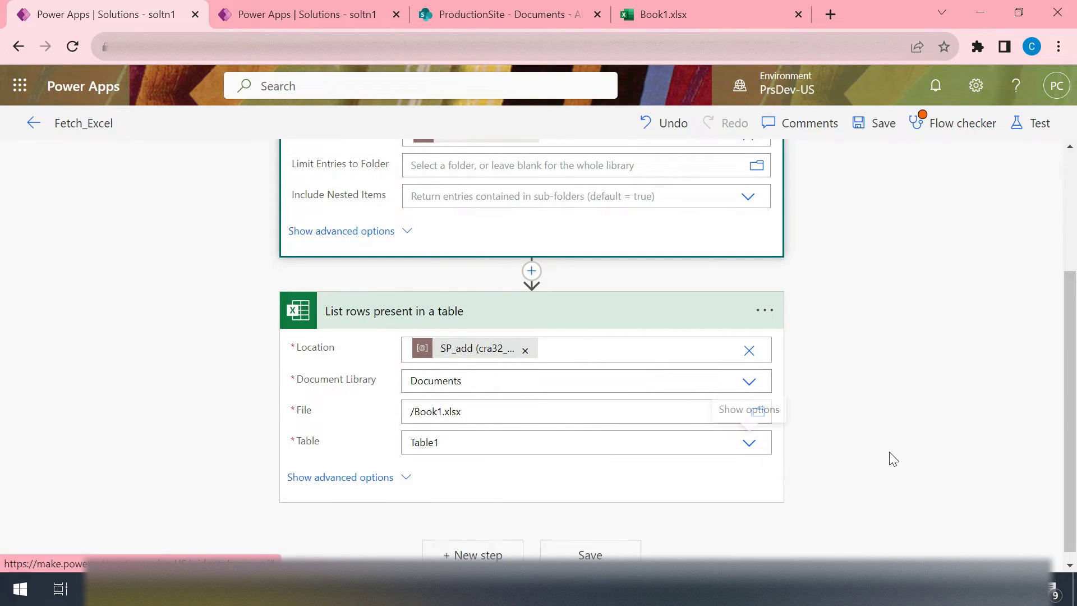
pyautogui.scroll(3, 915, 440)
pyautogui.scroll(-3, 604, 379)
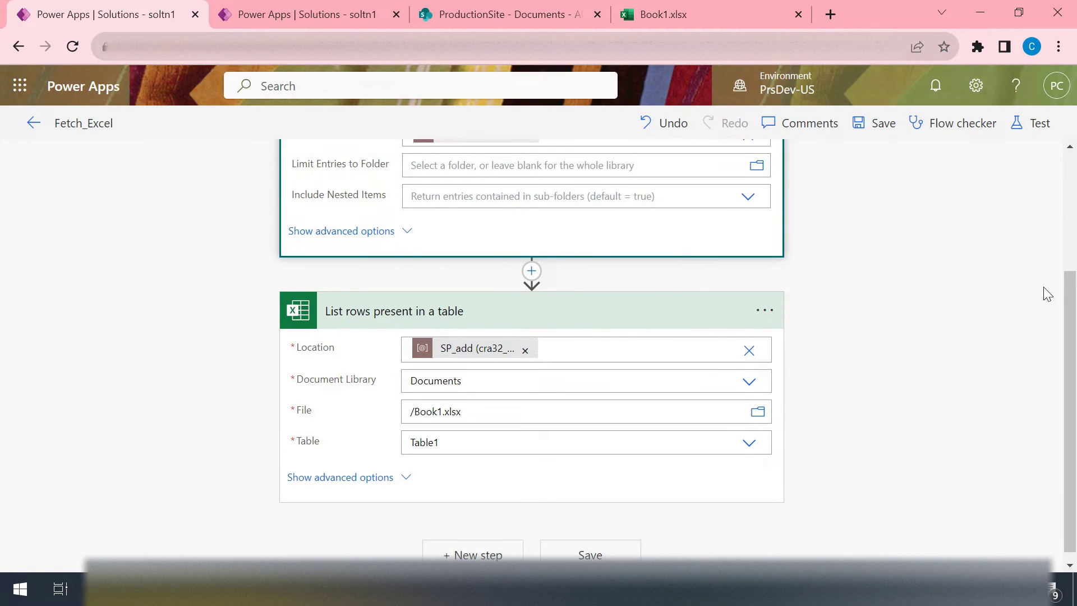
# - Replace the SP_add variable in the List rows present in a table action's Location with Group - Training
pyautogui.scroll(1, 1047, 294)
pyautogui.scroll(-2, 887, 372)
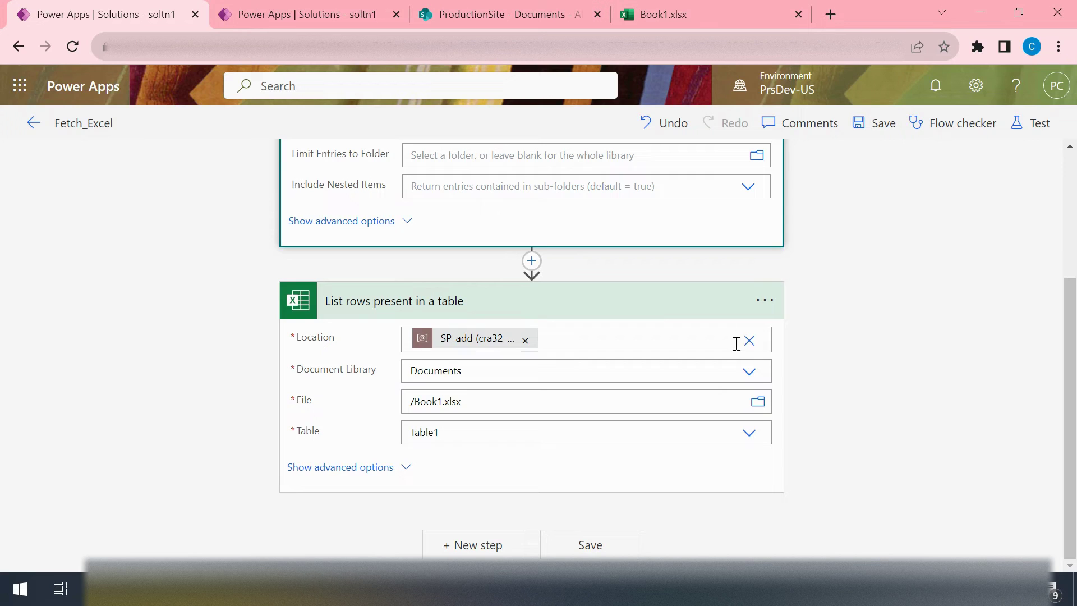
pyautogui.click(525, 343)
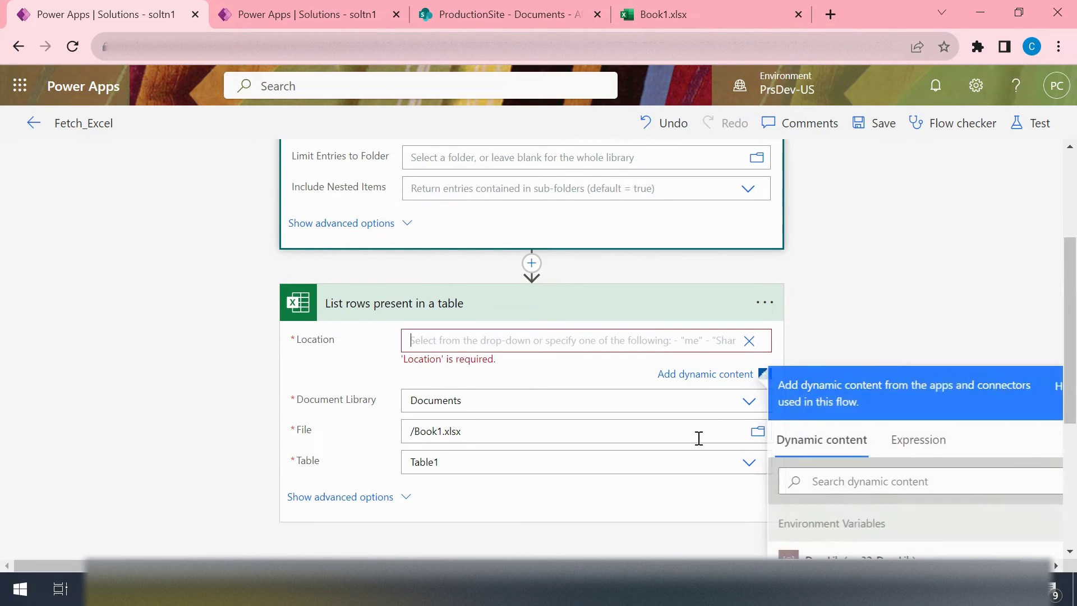
pyautogui.click(749, 342)
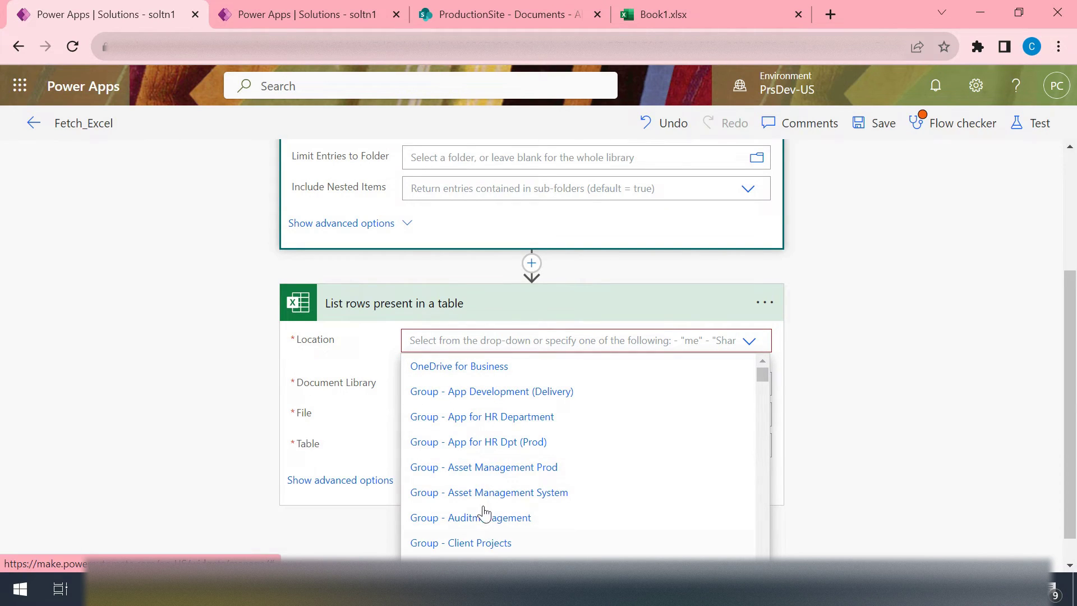
pyautogui.scroll(-5, 485, 514)
pyautogui.scroll(-5, 480, 474)
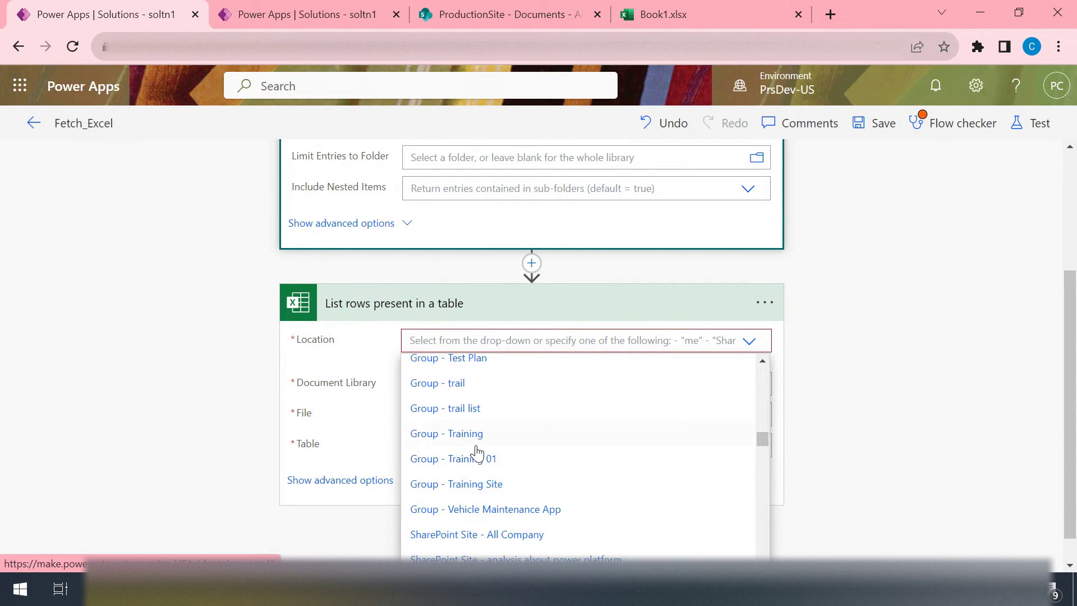
pyautogui.click(513, 440)
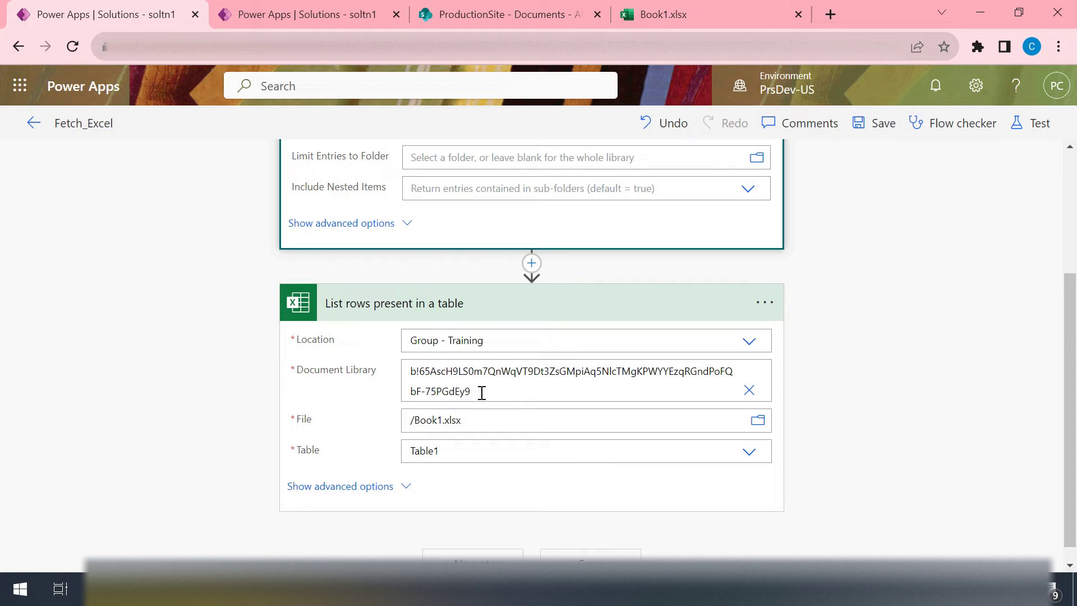
# - Examine the List rows action's Document Library ID alongside the Doc_Lib variable used as the Library Name in Get files
pyautogui.moveTo(469, 392); pyautogui.dragTo(404, 369)
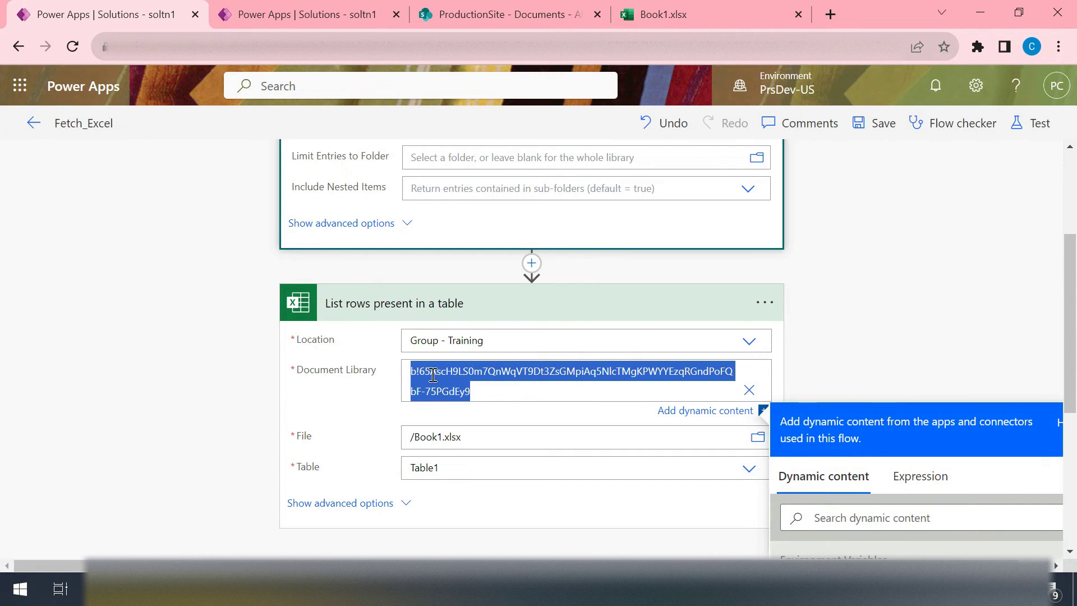
pyautogui.click(474, 390)
pyautogui.moveTo(476, 388); pyautogui.dragTo(396, 363)
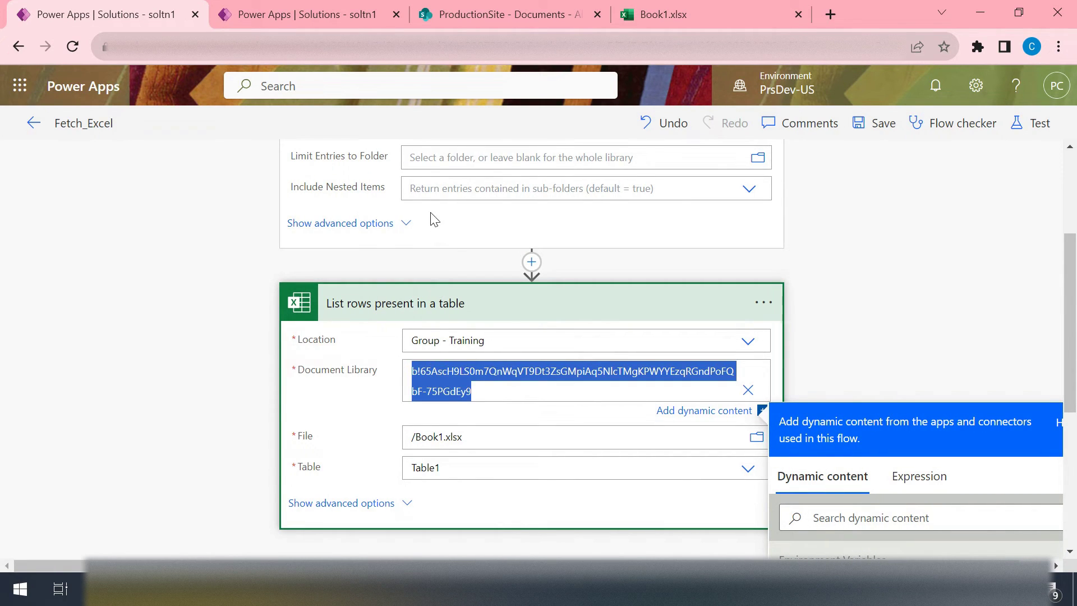
pyautogui.scroll(3, 434, 220)
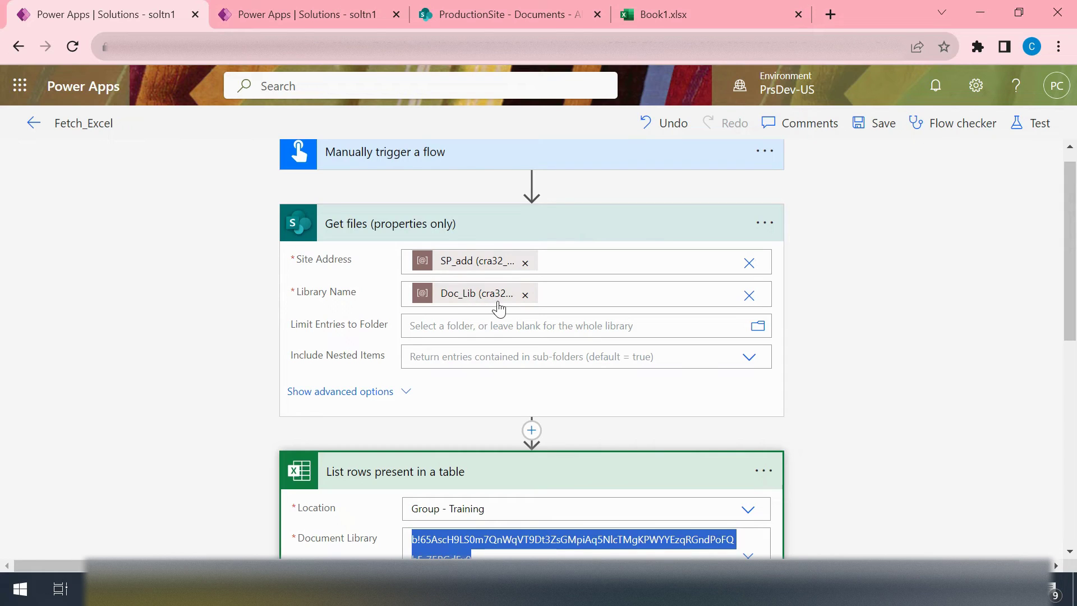
pyautogui.scroll(-3, 498, 308)
pyautogui.scroll(2, 525, 289)
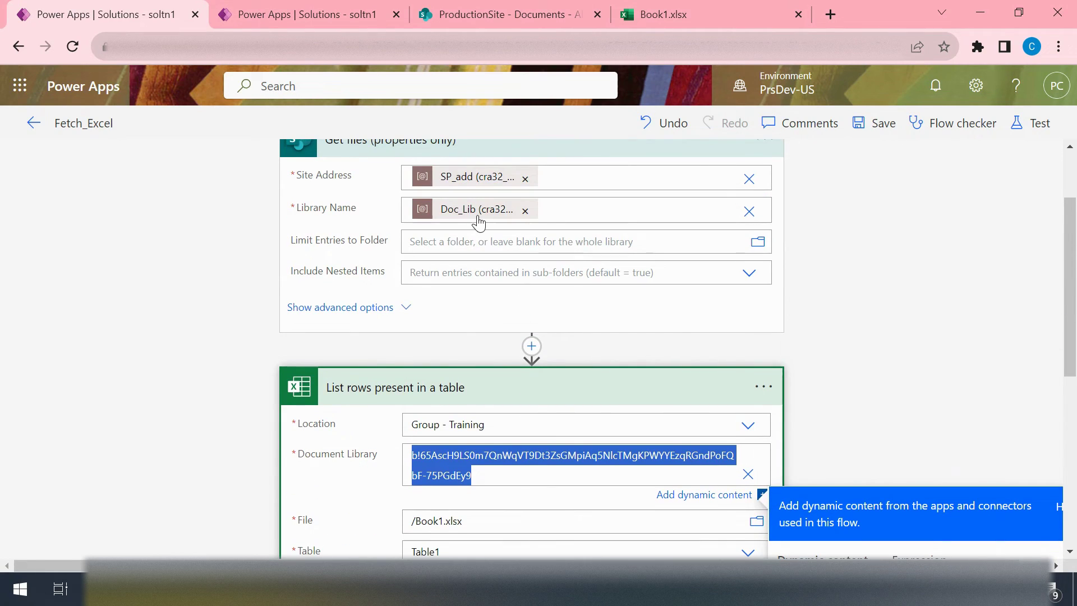
pyautogui.click(481, 471)
pyautogui.moveTo(475, 474); pyautogui.dragTo(413, 452)
# - Duplicate the flow editor's browser tab and open the Fetch_Excel details page from the soltn1 cloud flows in the copy
pyautogui.rightClick(115, 14)
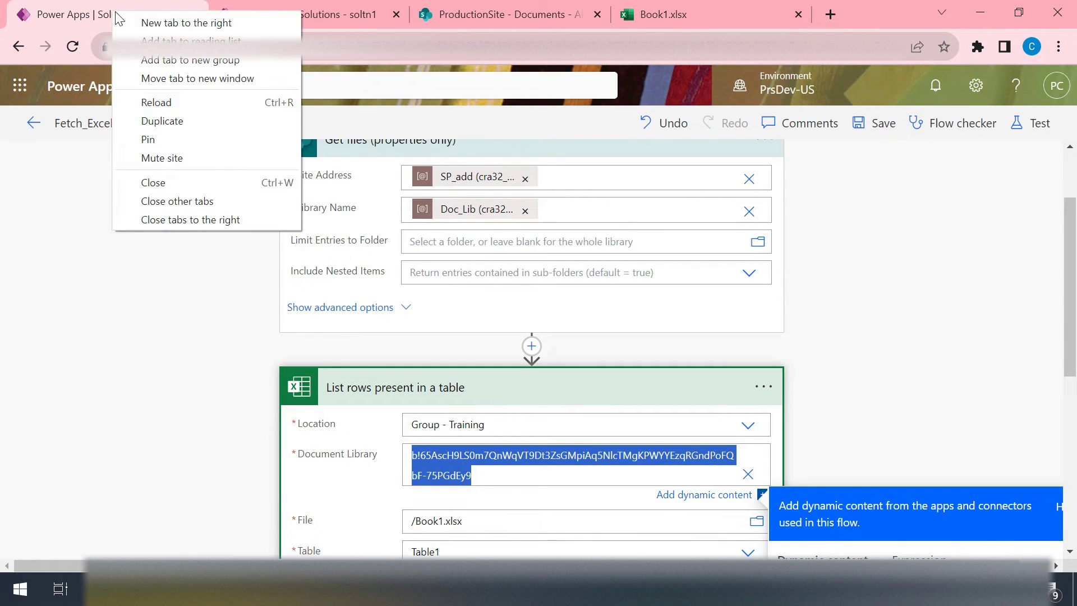
pyautogui.press('Escape')
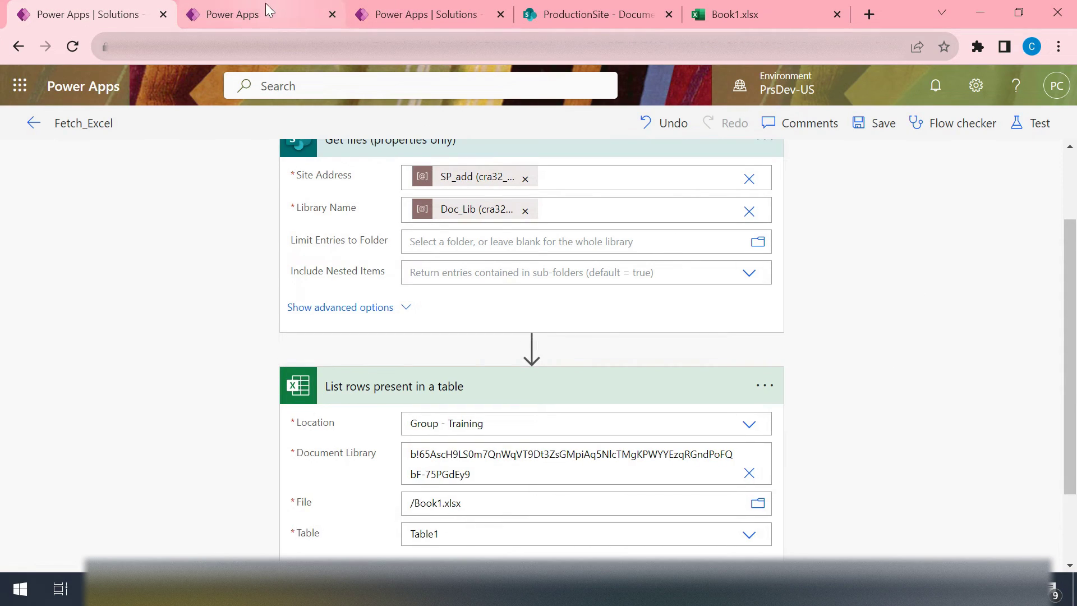
pyautogui.click(258, 6)
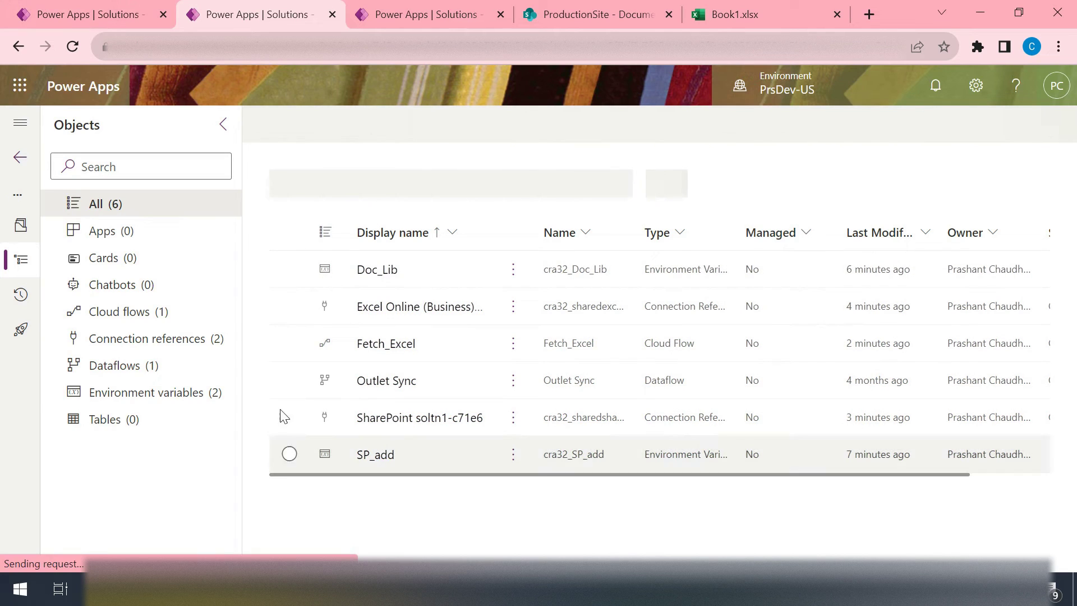
pyautogui.click(145, 314)
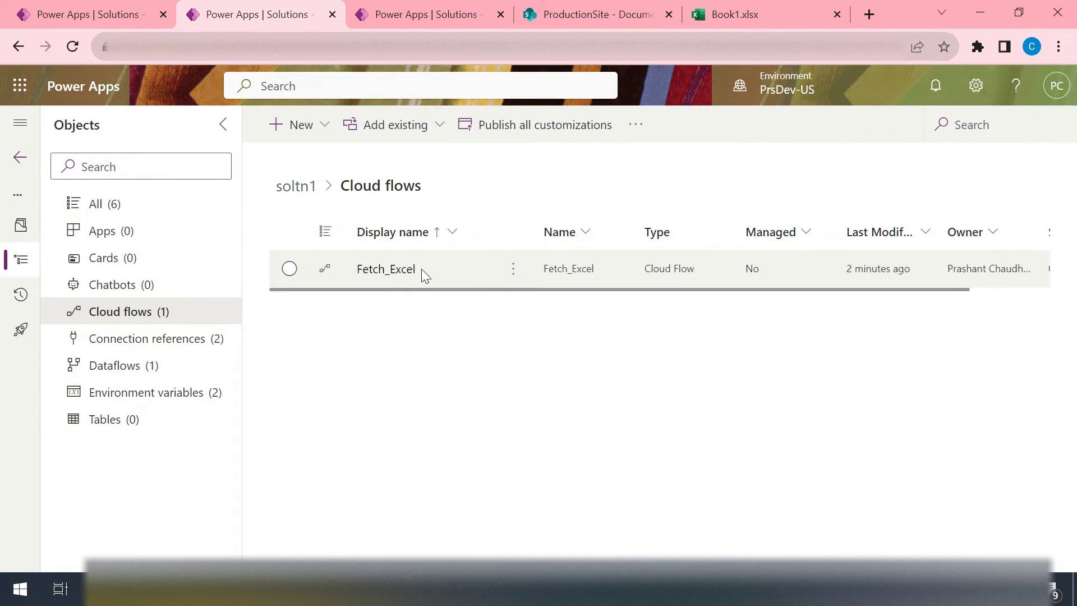
pyautogui.click(385, 270)
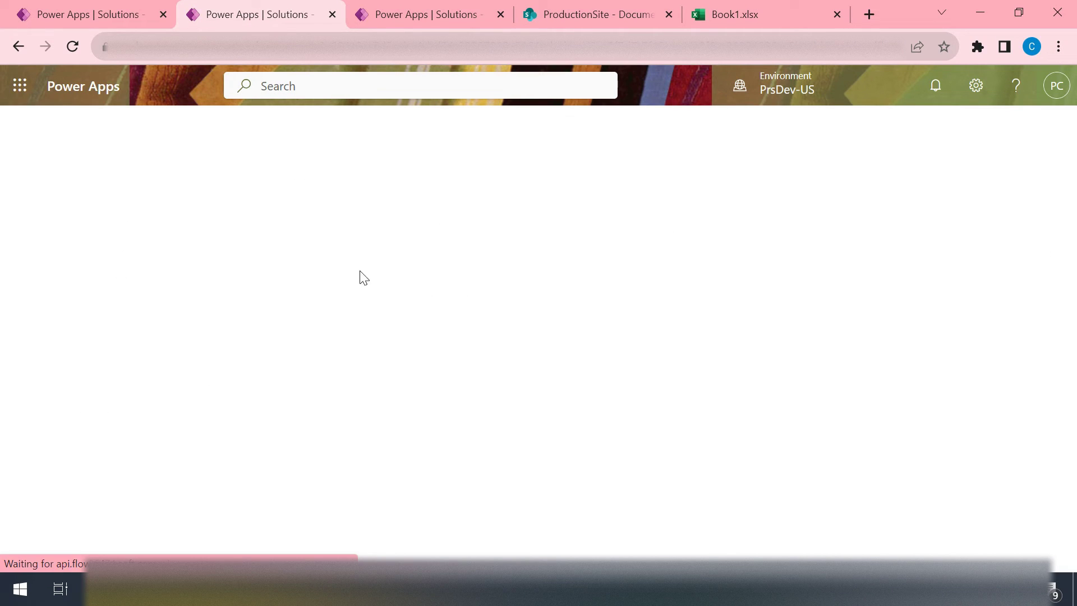
pyautogui.click(64, 10)
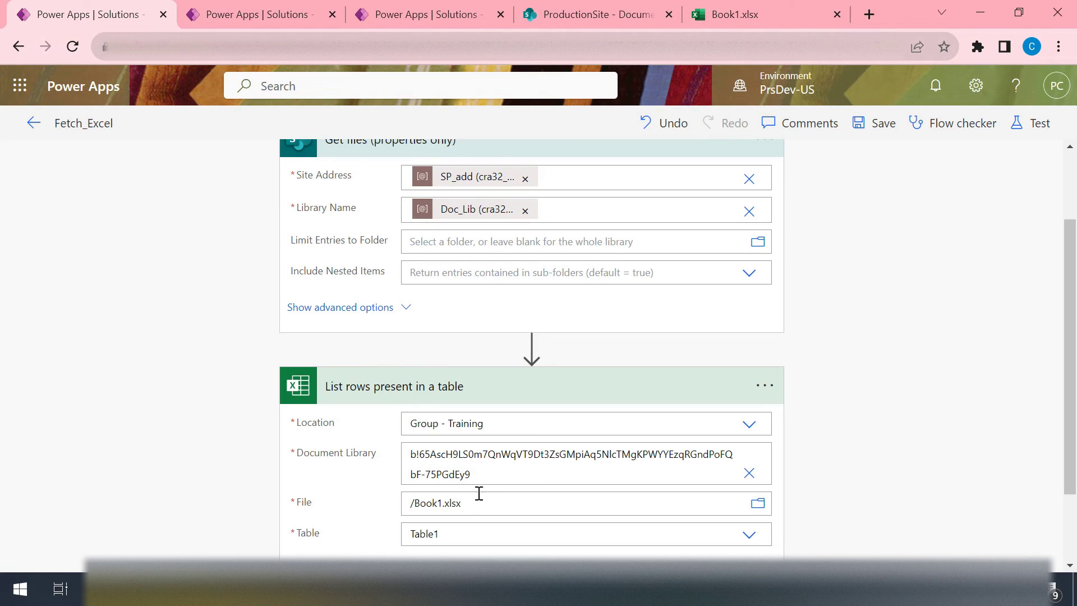
pyautogui.click(251, 11)
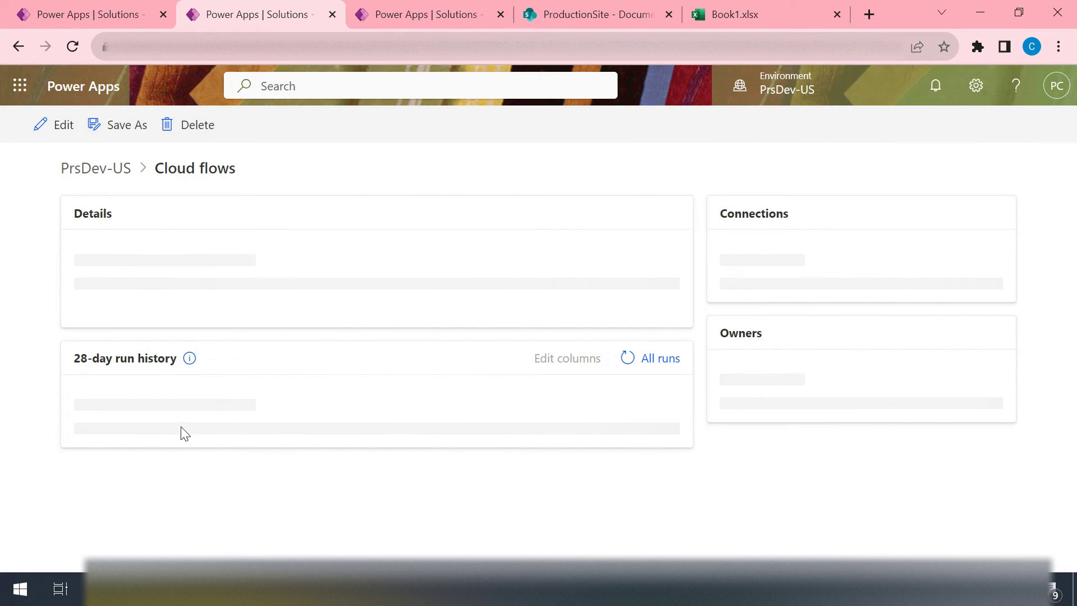
# - Open the Nov 6, 05:19 PM run of Fetch_Excel and inspect the Library Name input of its Get files action
pyautogui.scroll(-5, 312, 412)
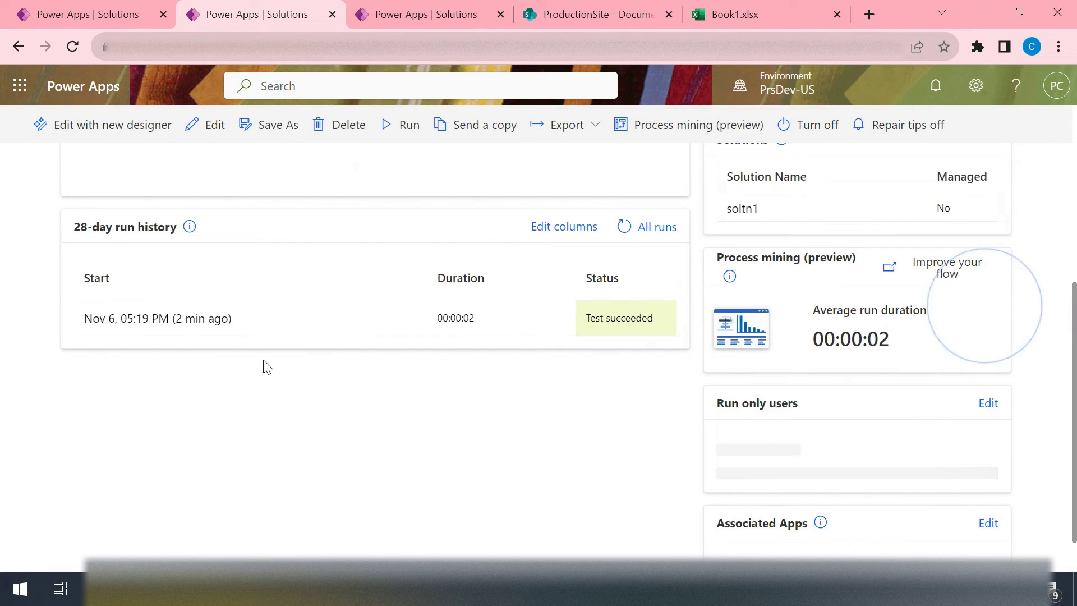
pyautogui.click(158, 316)
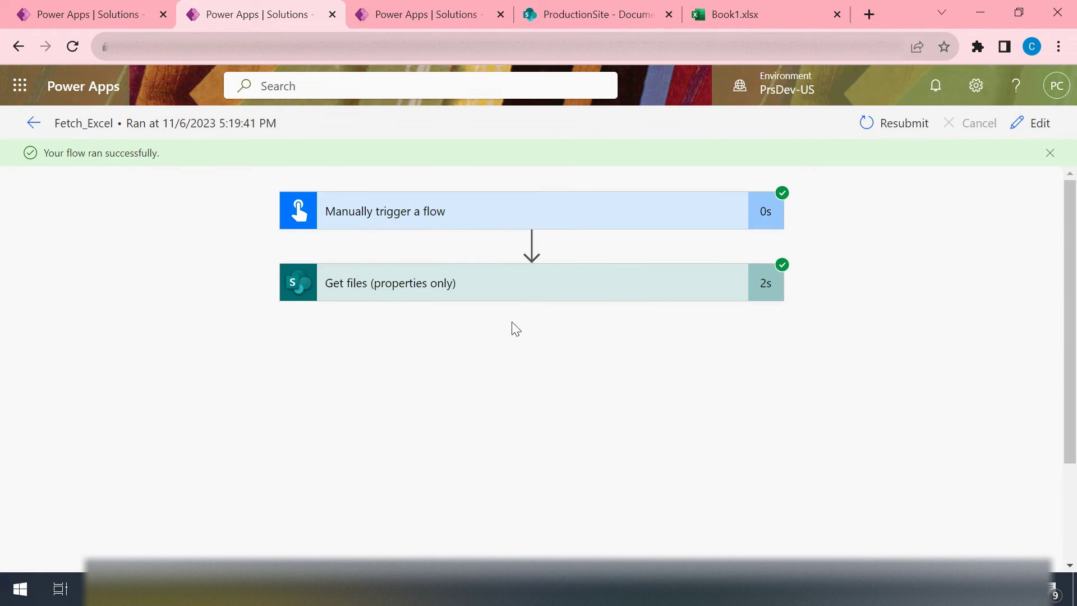
pyautogui.click(521, 292)
pyautogui.scroll(-4, 462, 430)
pyautogui.scroll(3, 466, 393)
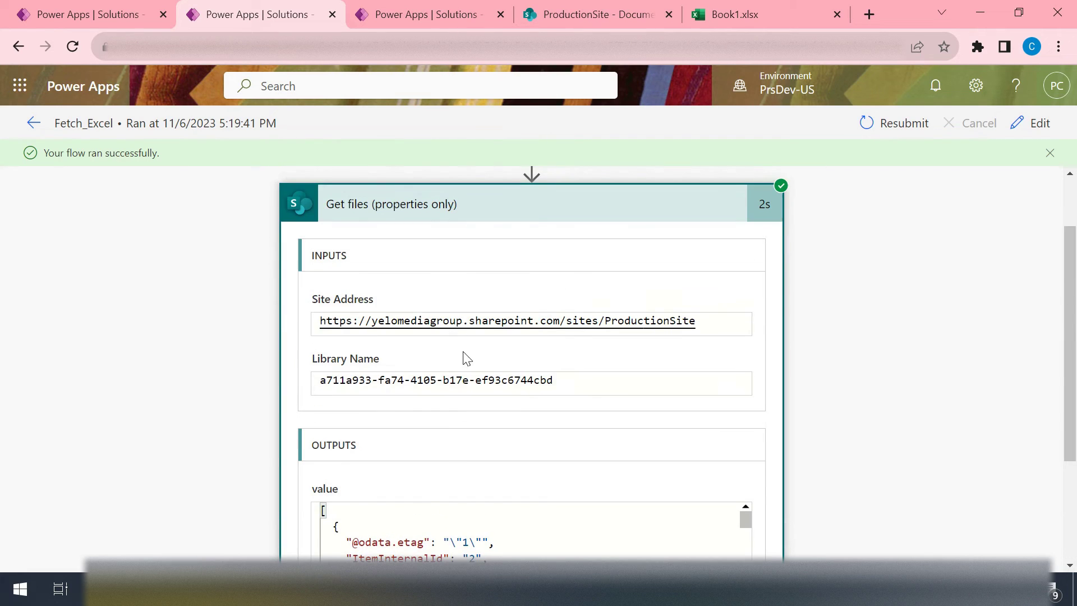
pyautogui.moveTo(560, 383); pyautogui.dragTo(318, 383)
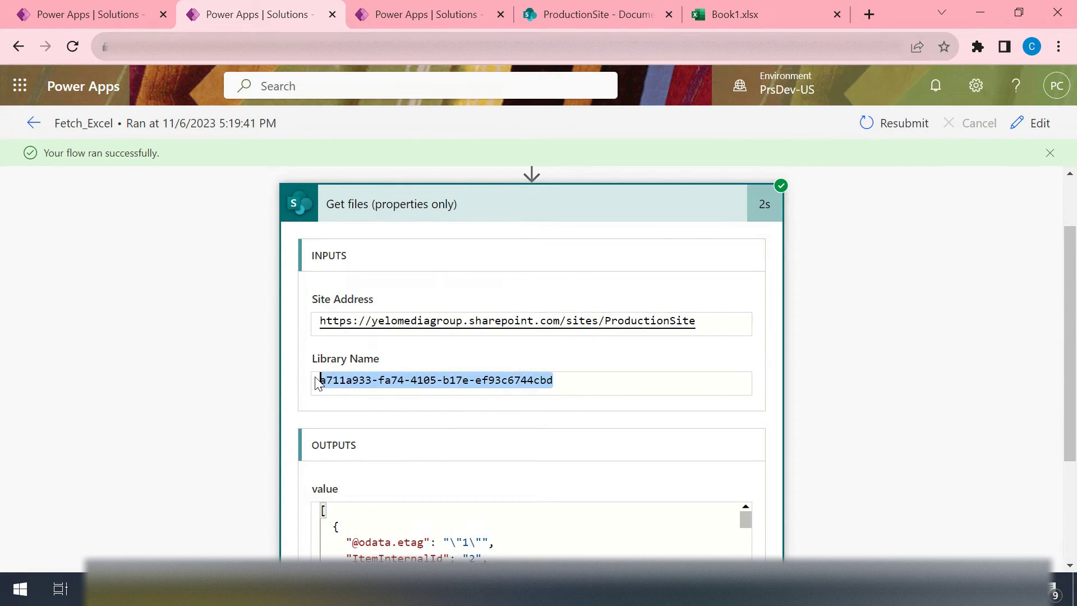
# - Compare the List rows action's Document Library ID with the Library Name ID in the Get files run inputs, checking both tabs
pyautogui.click(67, 9)
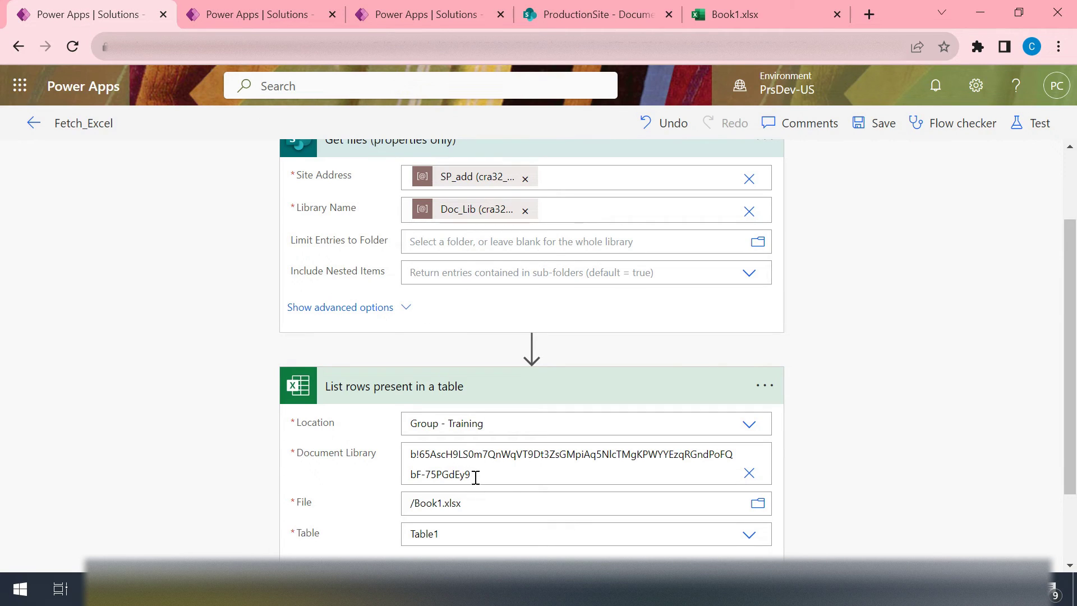
pyautogui.moveTo(476, 477); pyautogui.dragTo(407, 456)
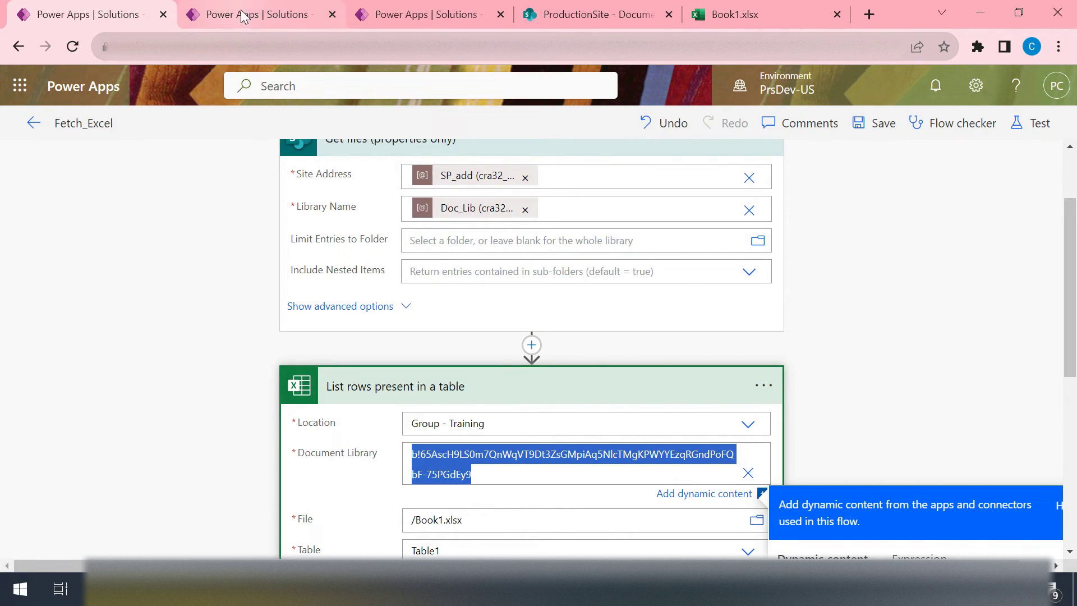
pyautogui.moveTo(250, 17)
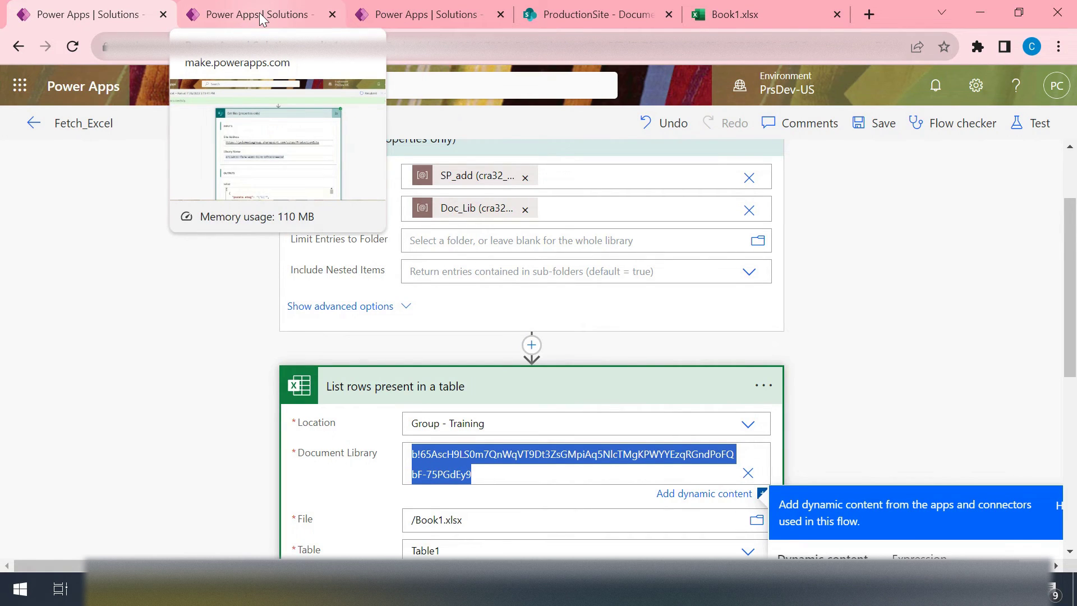
pyautogui.click(261, 18)
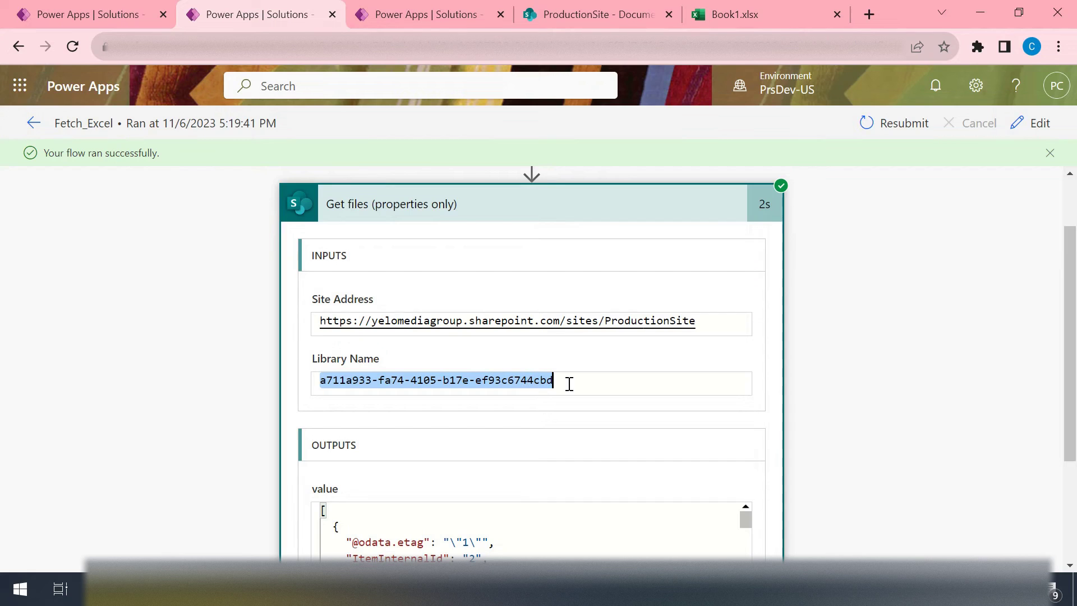
pyautogui.moveTo(568, 384); pyautogui.dragTo(320, 380)
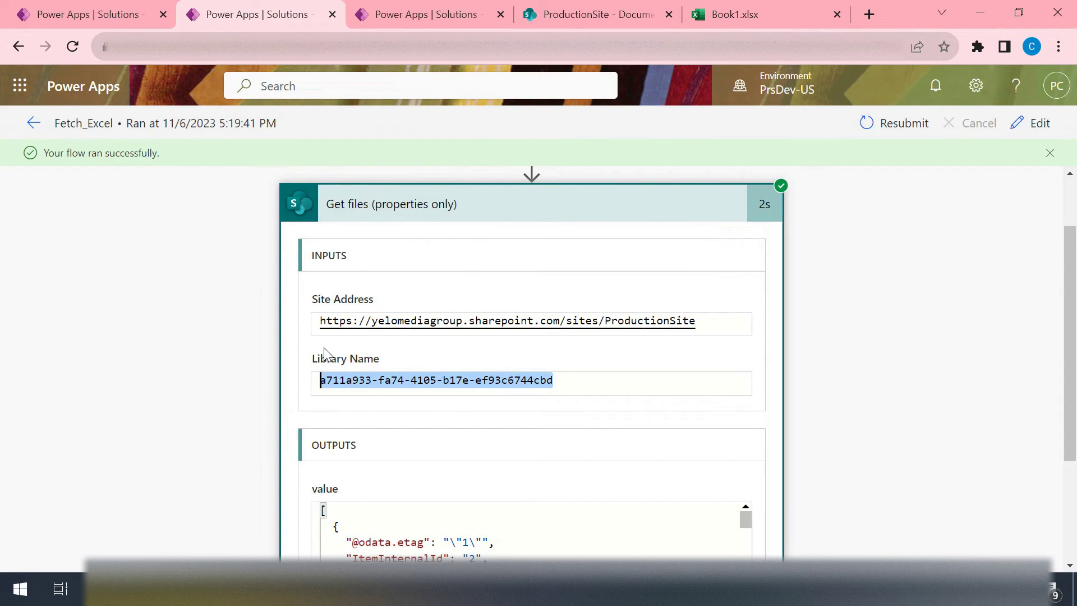
pyautogui.click(147, 17)
pyautogui.click(481, 476)
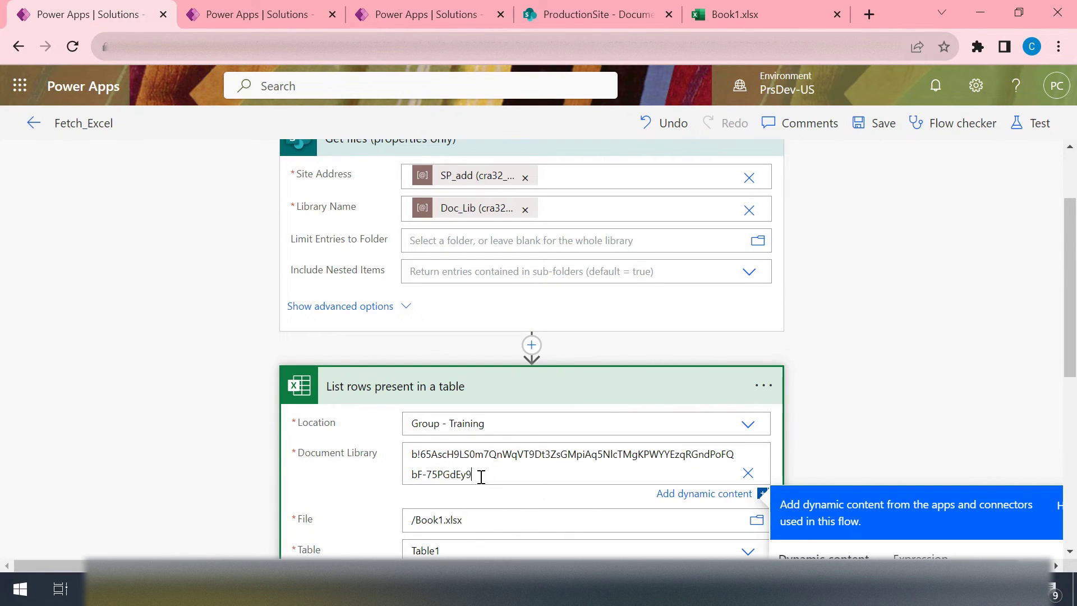
pyautogui.moveTo(478, 475); pyautogui.dragTo(422, 356)
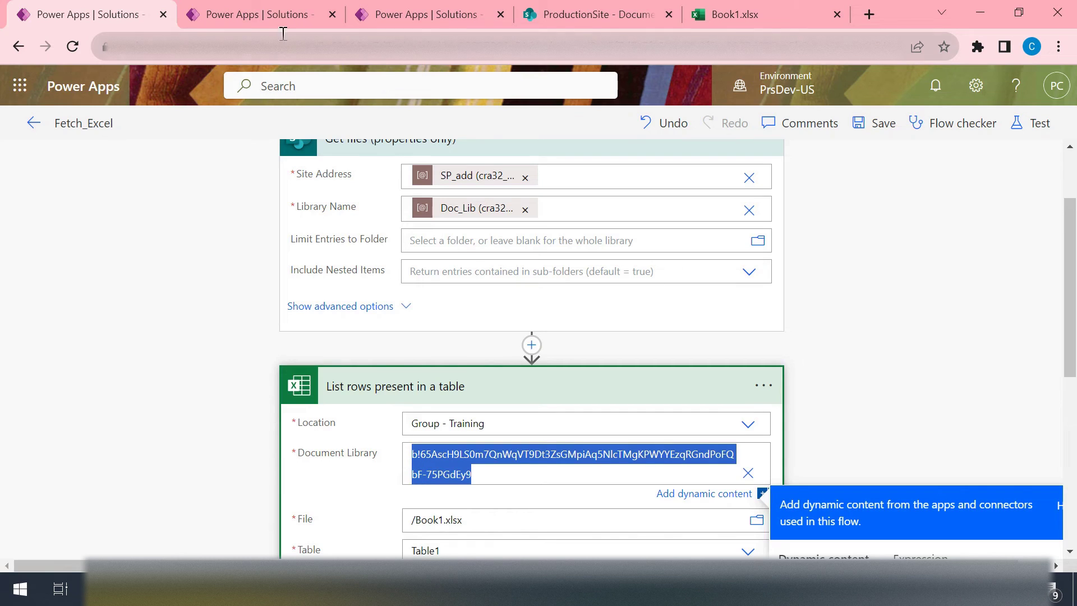
pyautogui.click(271, 16)
pyautogui.doubleClick(568, 381)
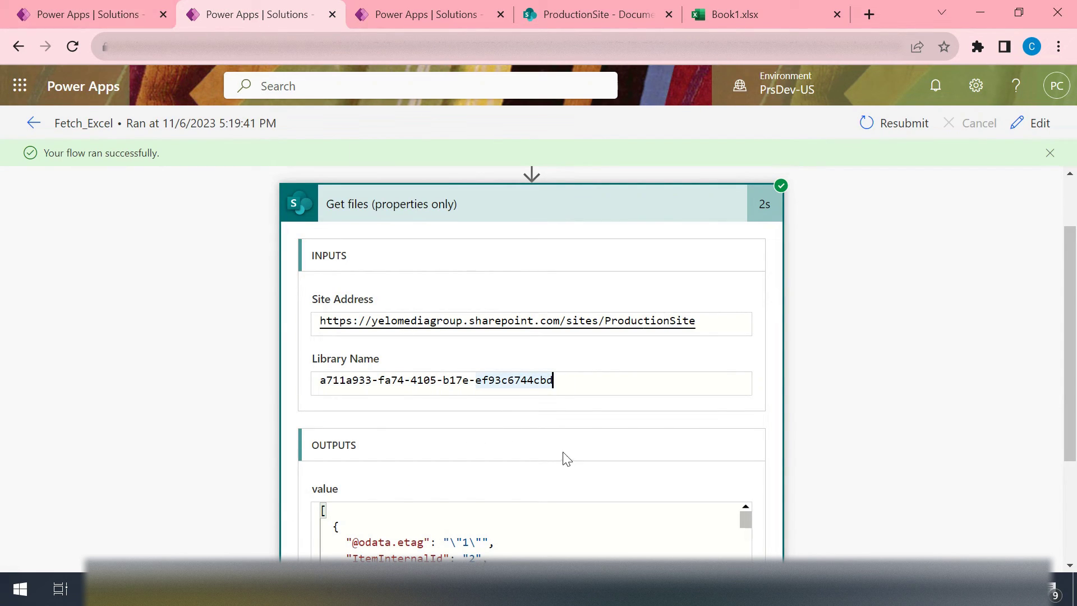
pyautogui.moveTo(136, 9)
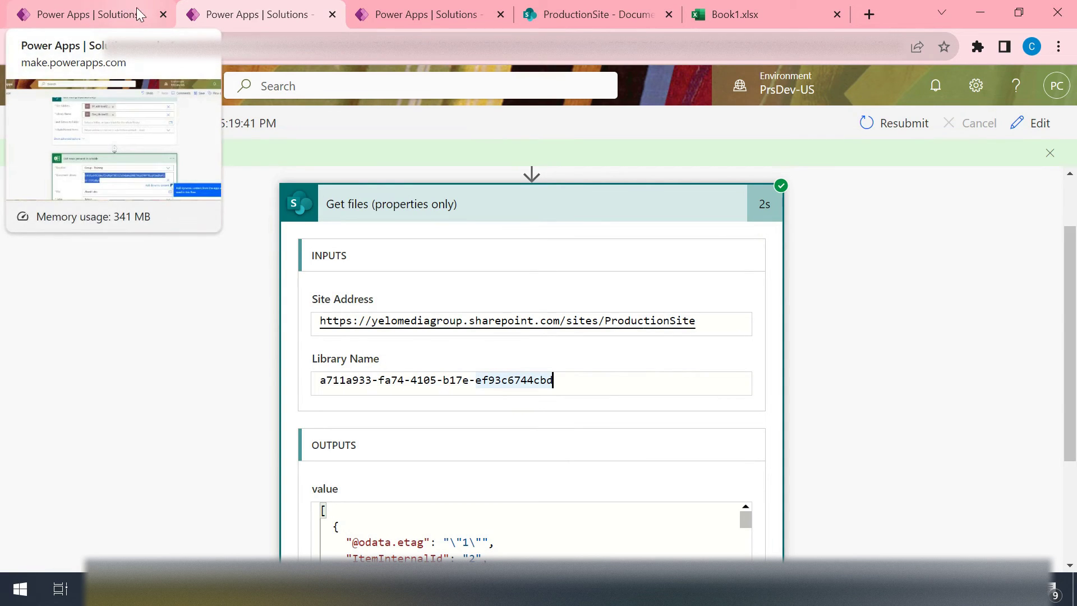
pyautogui.click(76, 16)
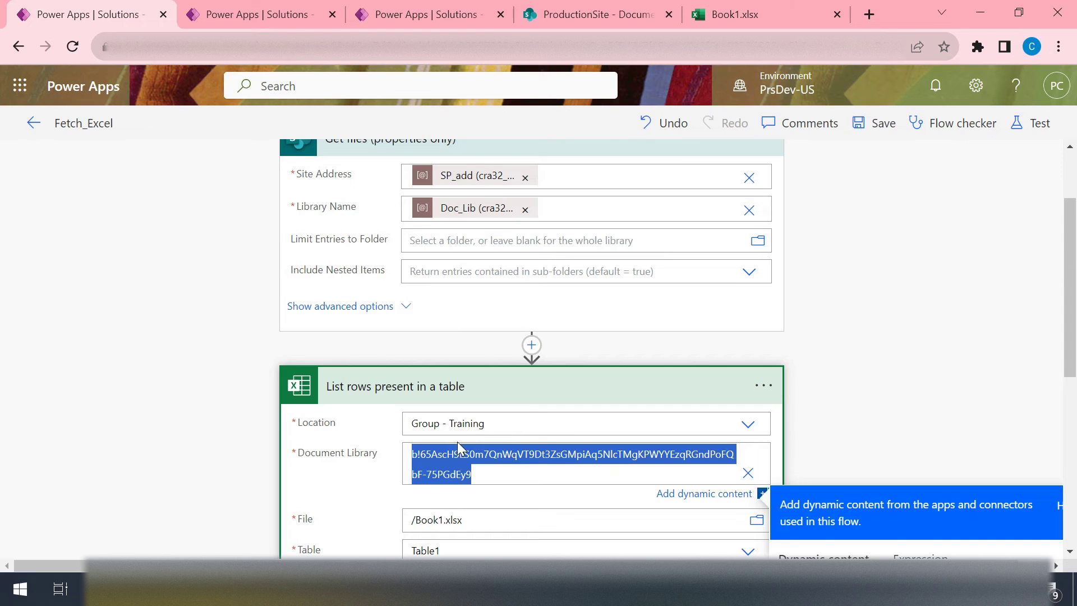
pyautogui.click(487, 474)
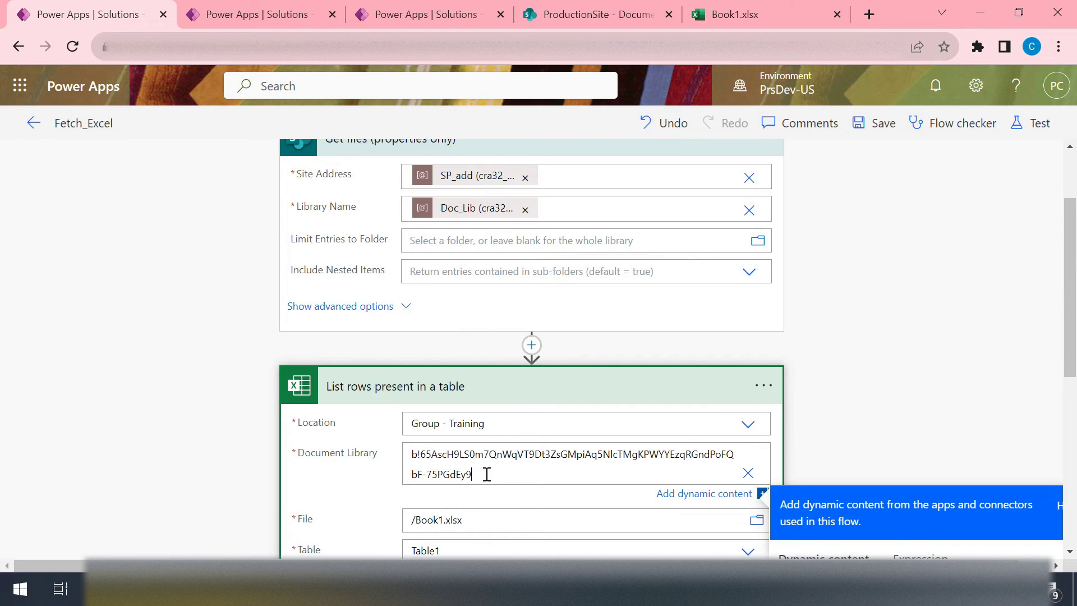
pyautogui.moveTo(470, 474); pyautogui.dragTo(404, 454)
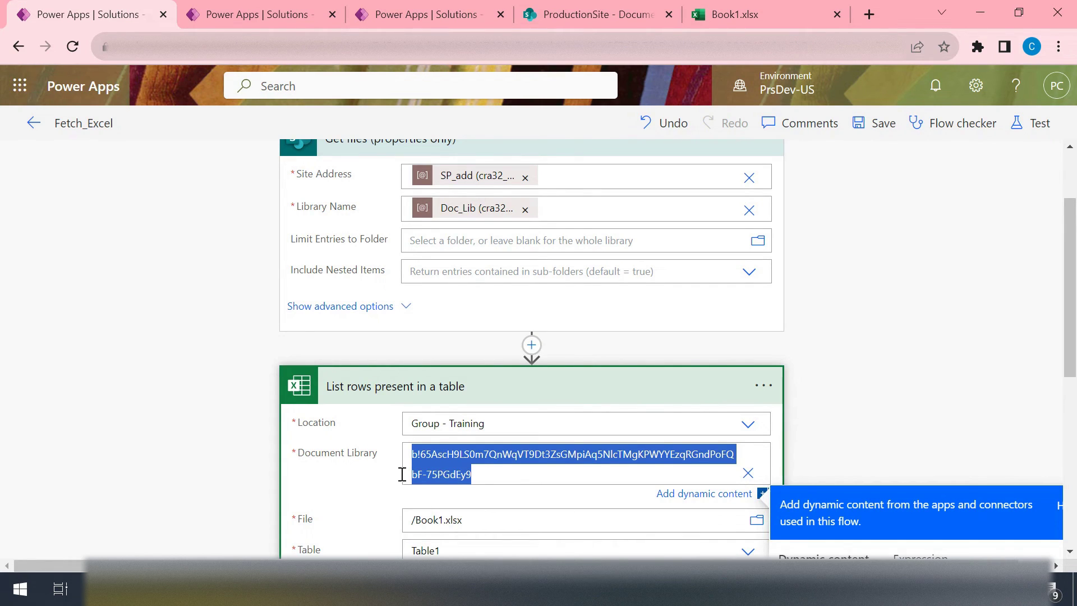
pyautogui.moveTo(484, 478); pyautogui.dragTo(386, 460)
pyautogui.click(270, 19)
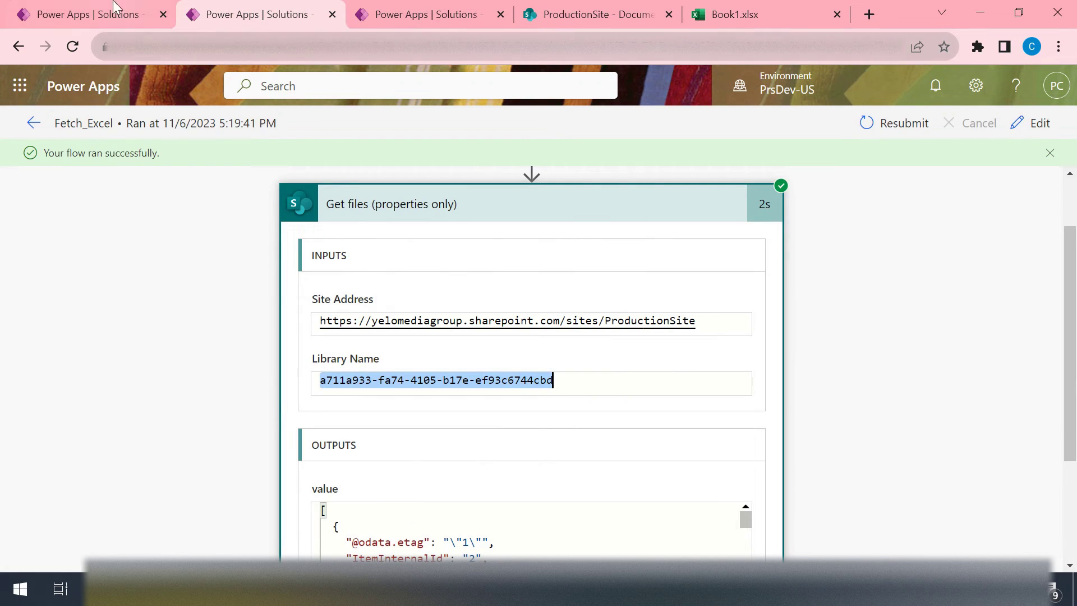
pyautogui.click(114, 8)
pyautogui.click(244, 13)
# - Reload the soltn1 solution's list of all objects in its separate browser tab
pyautogui.click(393, 13)
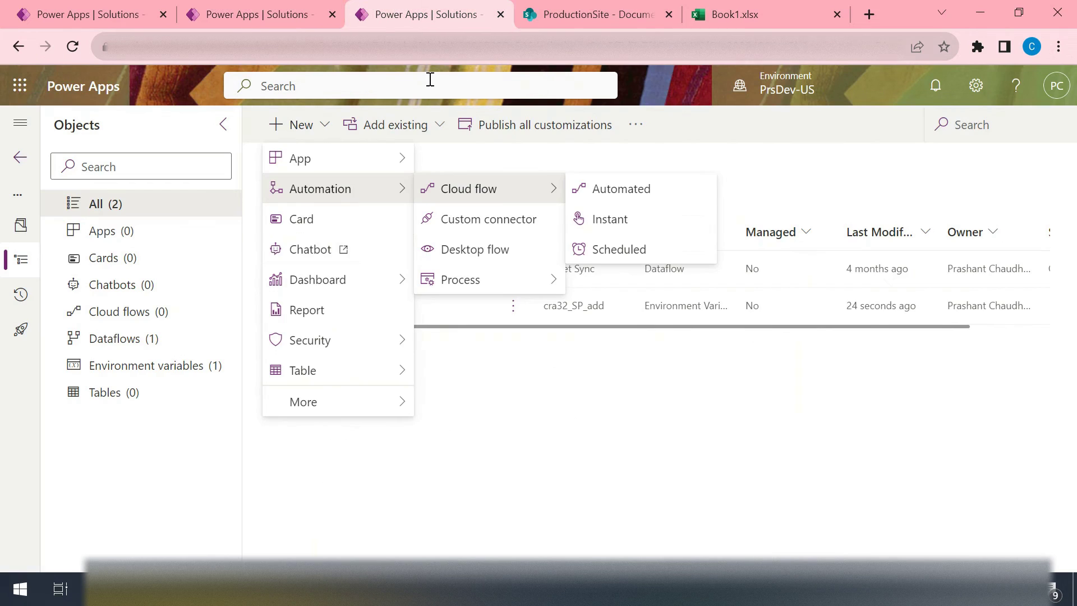
pyautogui.click(475, 477)
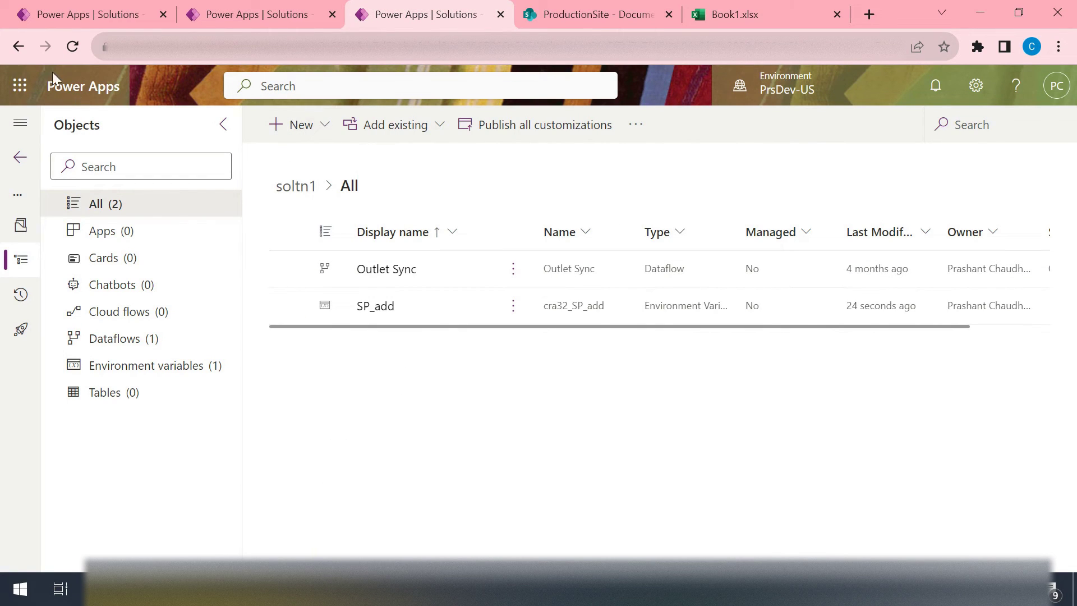
pyautogui.click(73, 46)
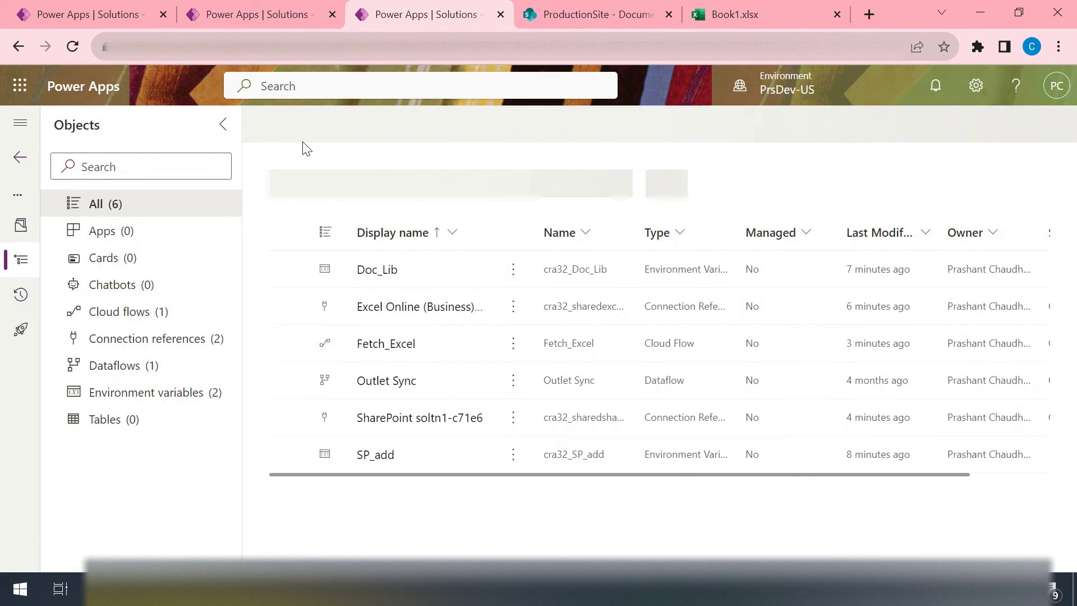
# - Start a new environment variable in soltn1 with the display name Doc_Lib_New and the Text data type
pyautogui.click(325, 126)
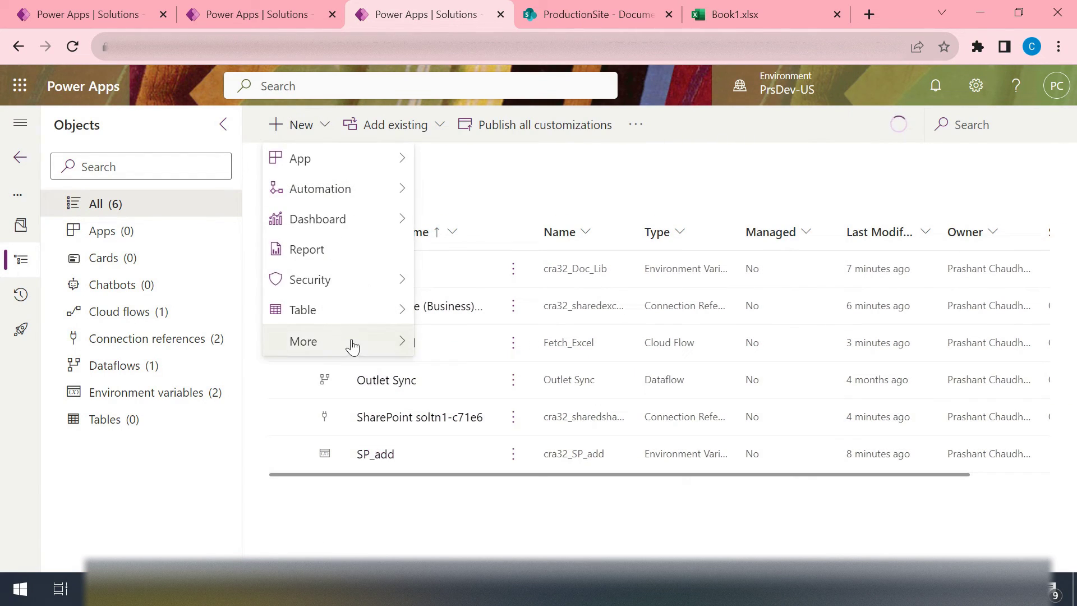
pyautogui.click(316, 135)
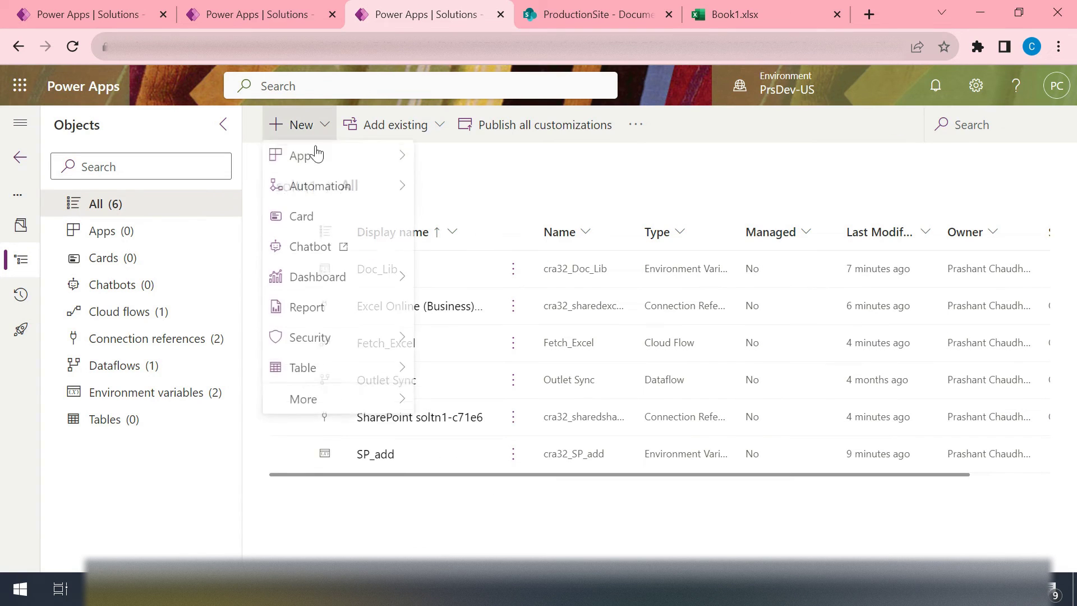
pyautogui.moveTo(396, 400)
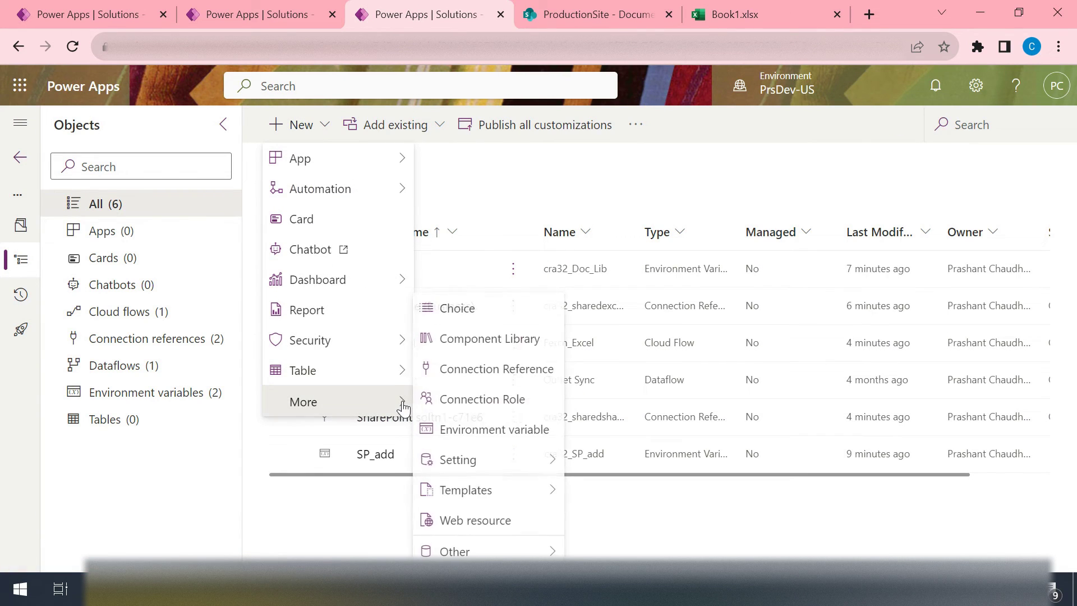
pyautogui.click(454, 428)
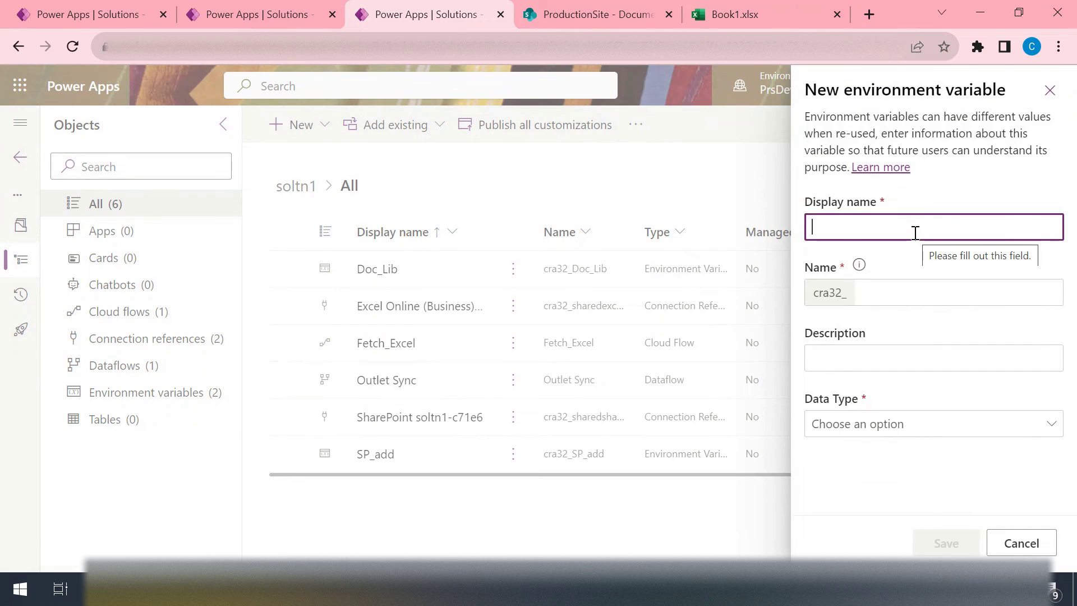
pyautogui.write('Do')
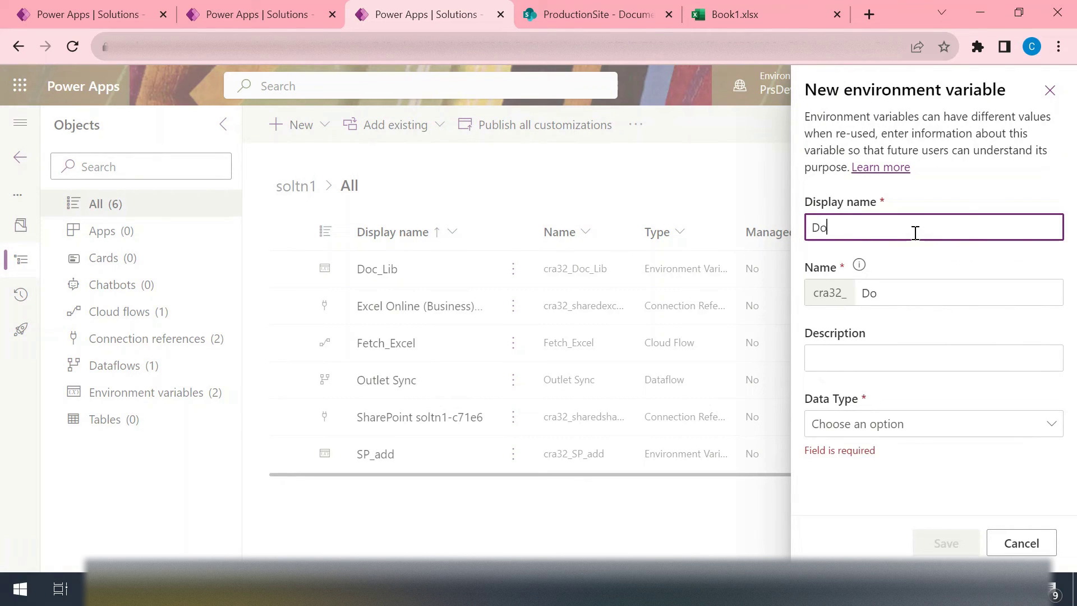
pyautogui.write('c_Lib')
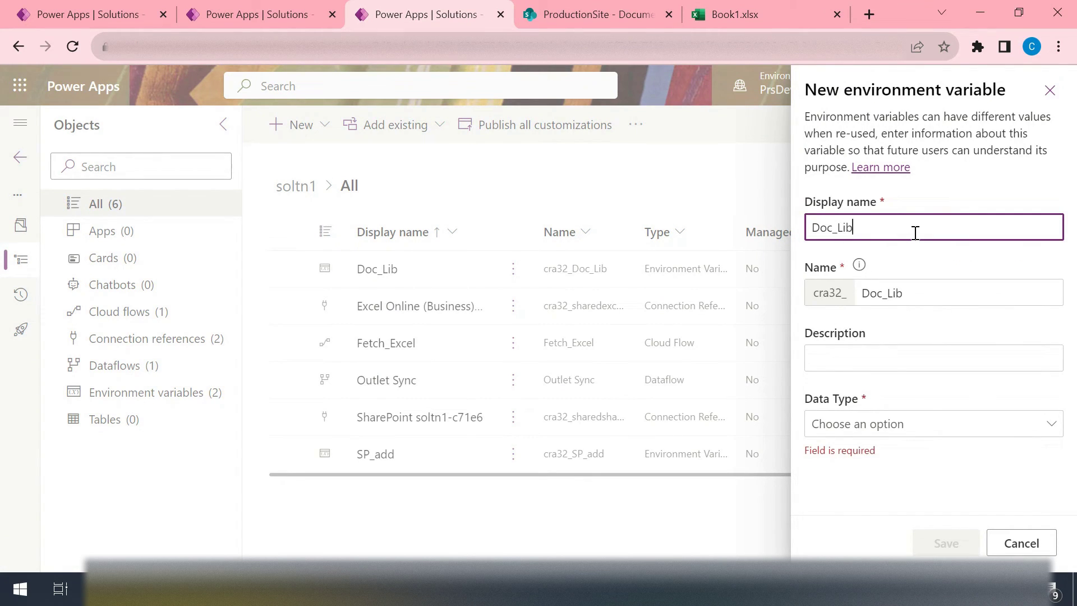
pyautogui.write('_New')
pyautogui.click(928, 425)
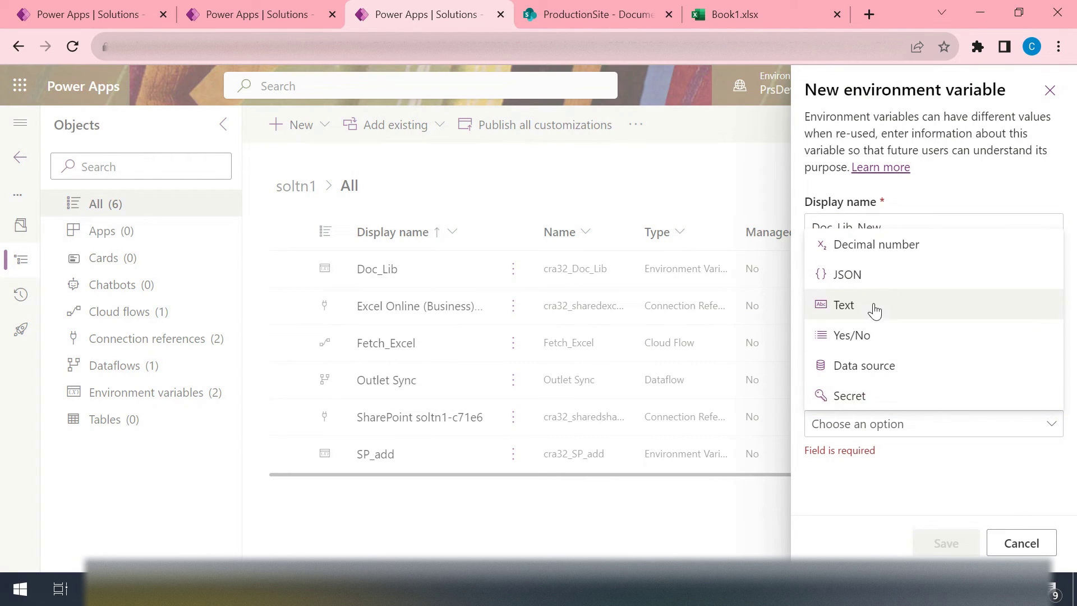
pyautogui.click(873, 308)
# - Paste the Document Library ID copied from the List rows action as the current value of Doc_Lib_New
pyautogui.scroll(-2, 934, 508)
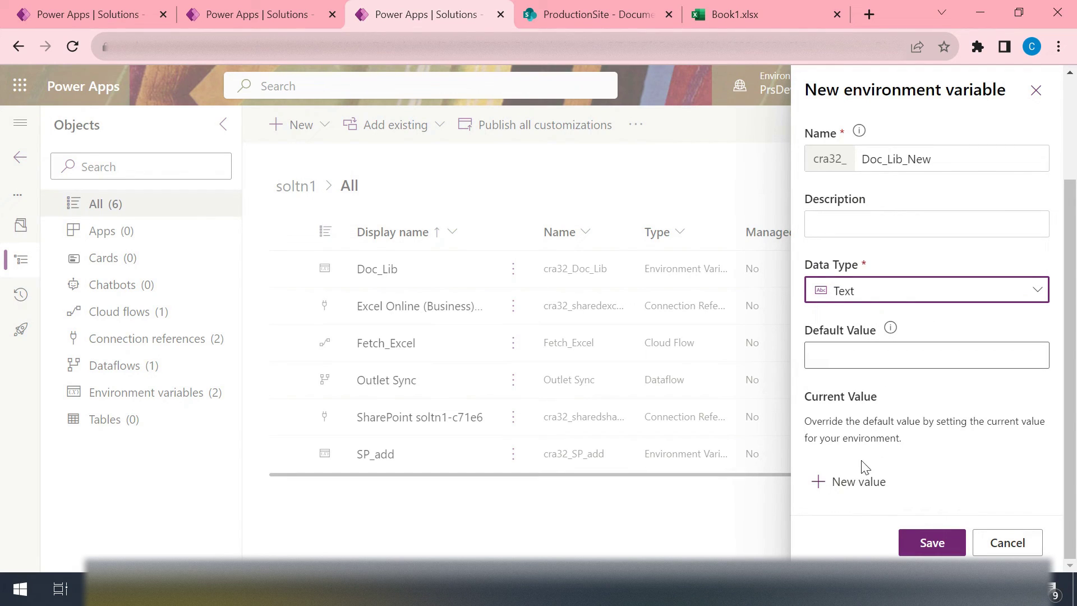
pyautogui.click(851, 492)
pyautogui.click(884, 483)
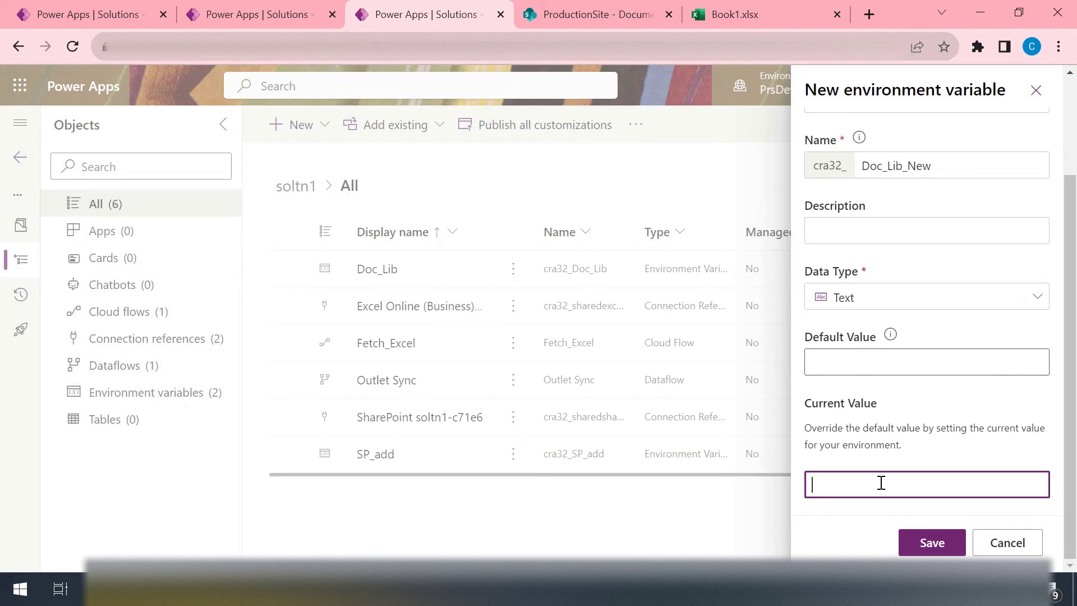
pyautogui.hotkey('ctrl', 'v')
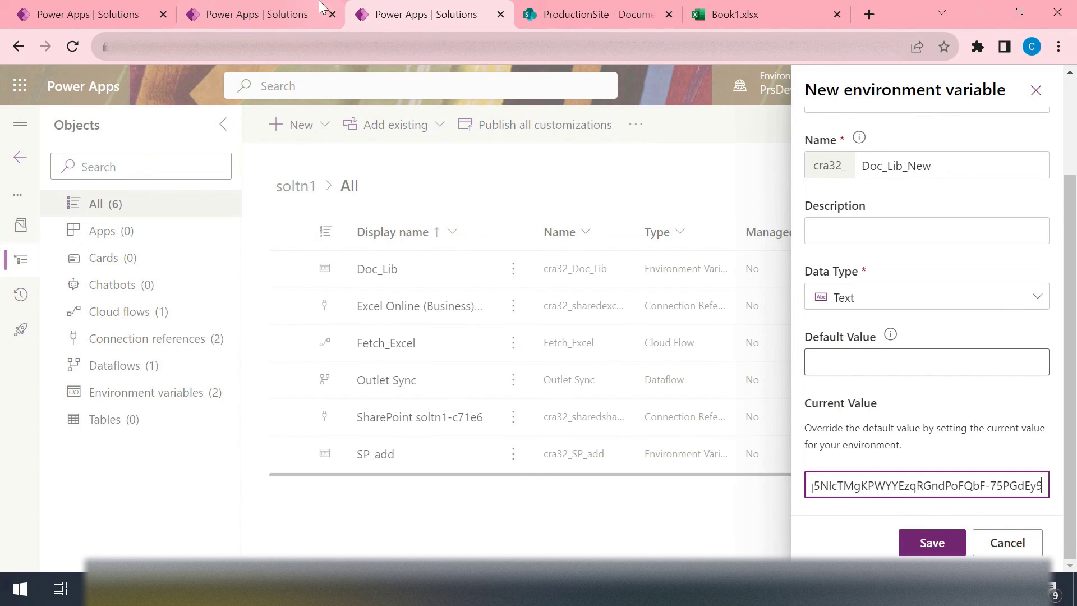
# - Check the pasted ID against the List rows action's Document Library in the flow editor, and save the Doc_Lib_New variable
pyautogui.click(249, 8)
pyautogui.click(89, 12)
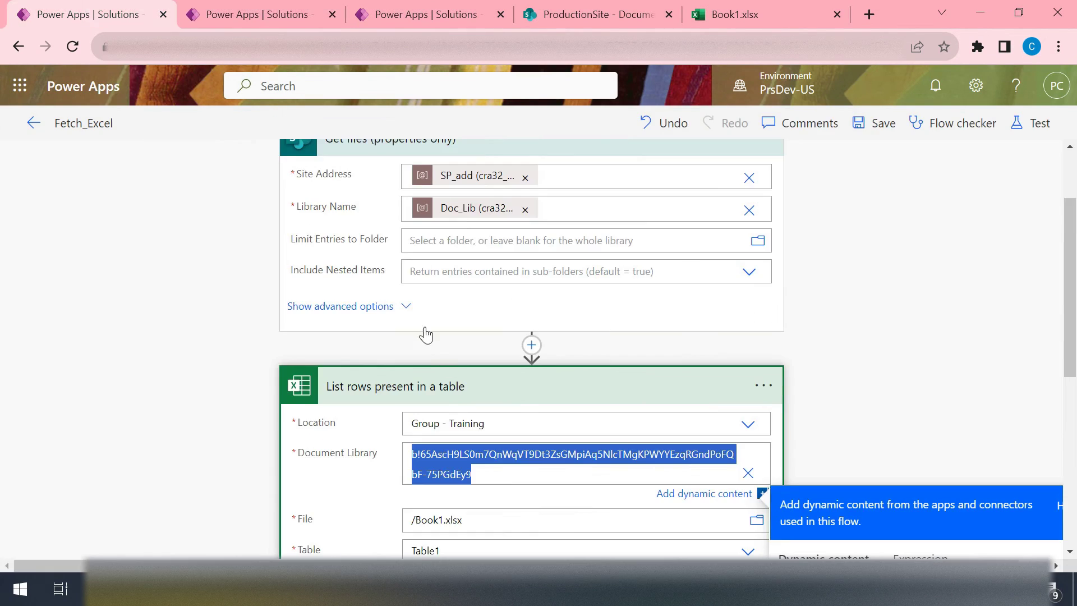
pyautogui.click(476, 479)
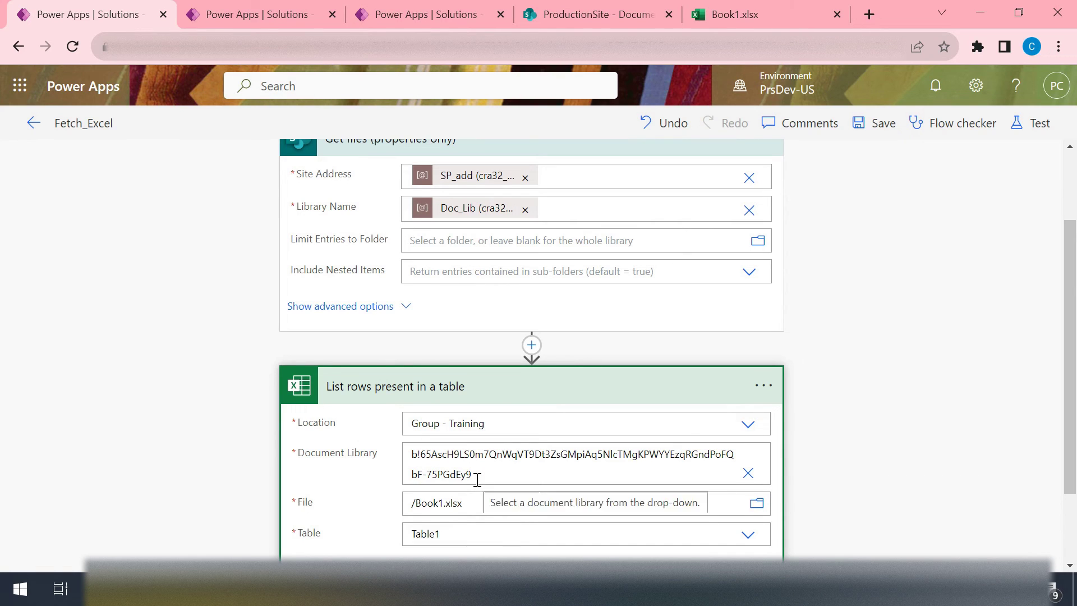
pyautogui.click(281, 13)
pyautogui.click(424, 14)
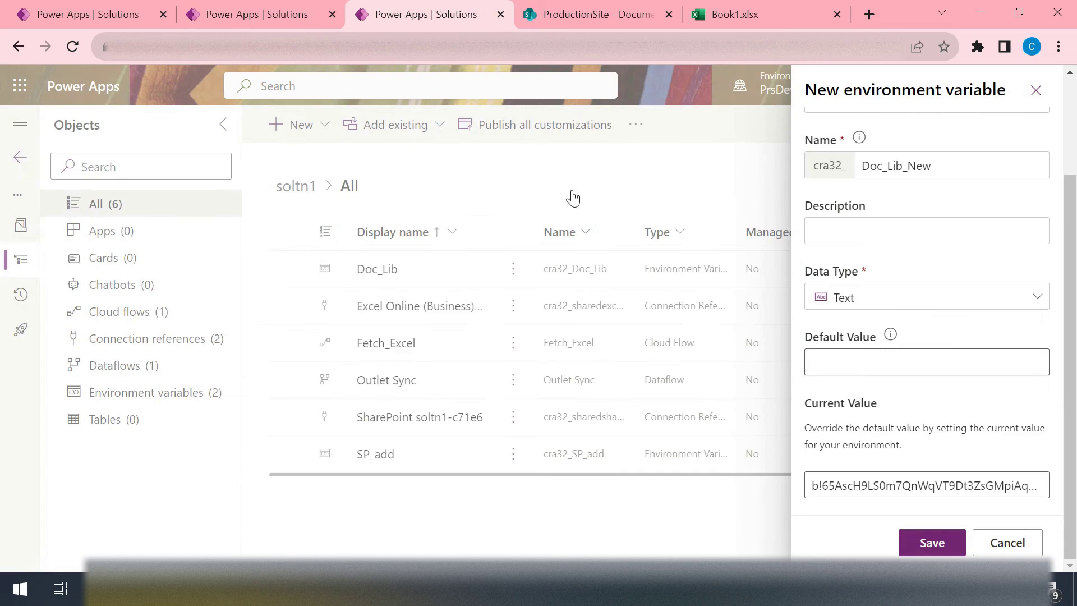
pyautogui.click(946, 553)
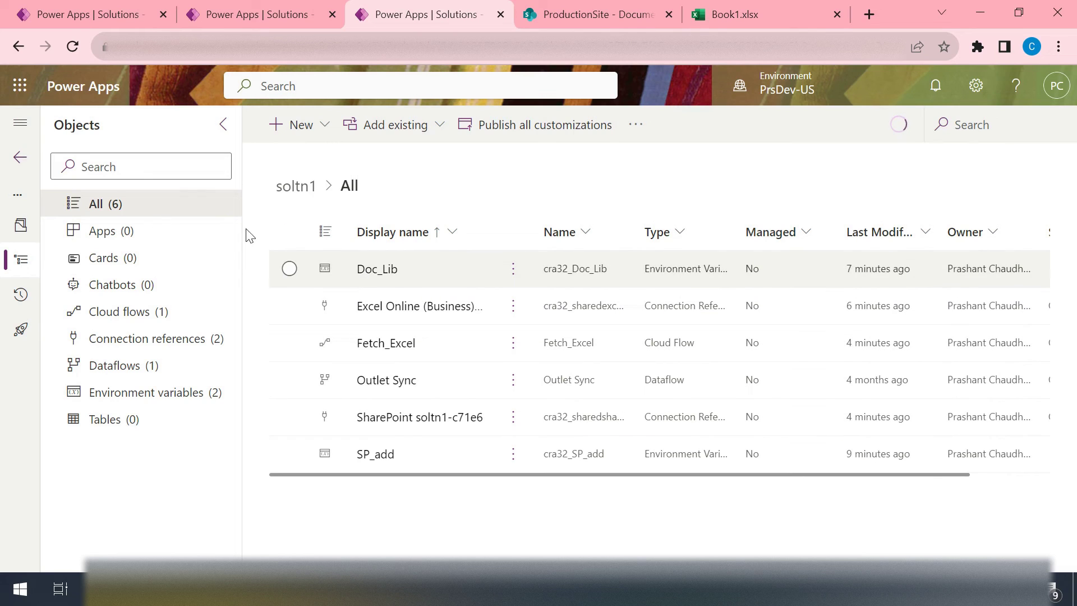
# - Reload the Fetch_Excel editor's browser tab, abandoning the unsaved flow changes to return to the soltn1 objects
pyautogui.click(246, 11)
pyautogui.click(28, 7)
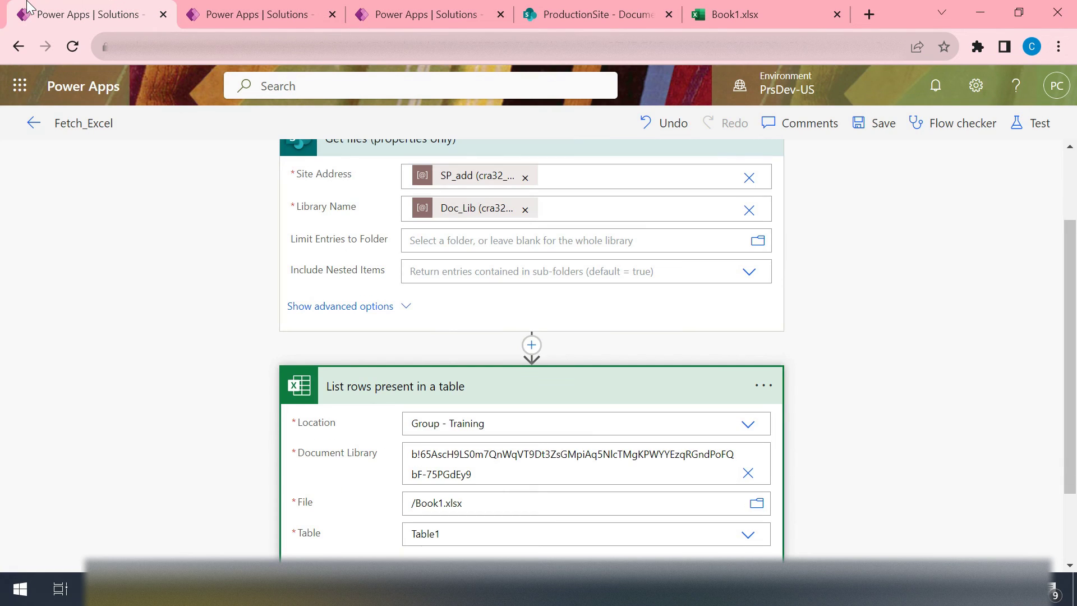
pyautogui.click(214, 8)
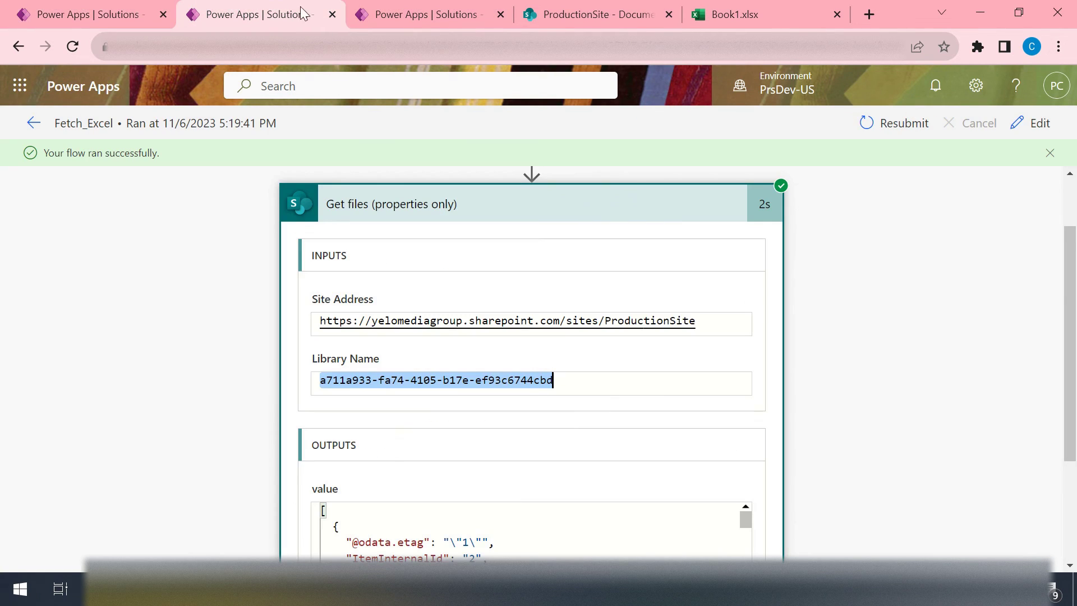
pyautogui.click(68, 10)
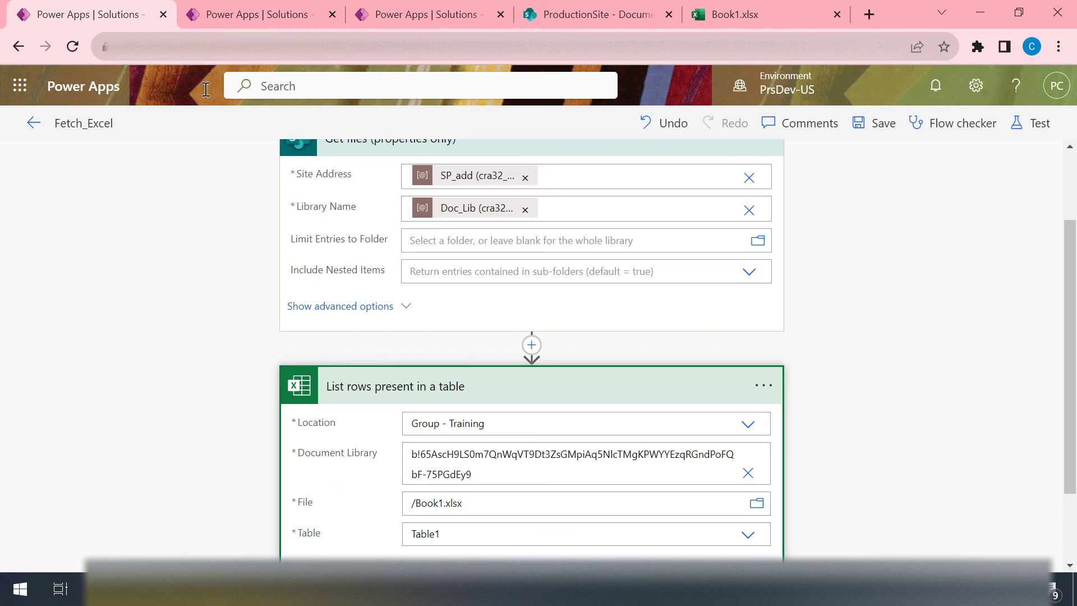
pyautogui.click(69, 49)
pyautogui.click(614, 145)
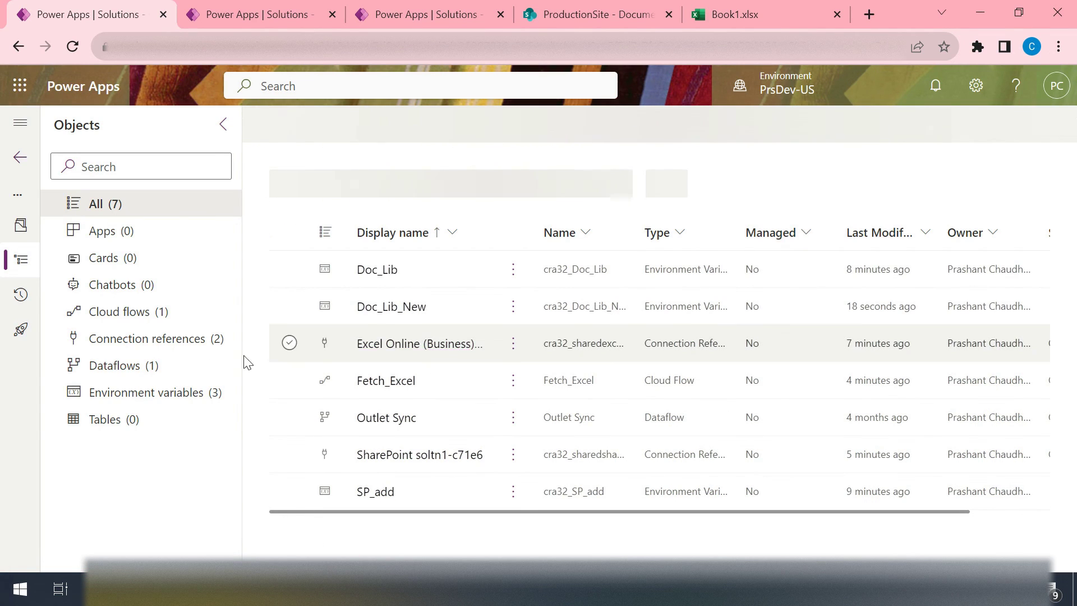
# - Open the Fetch_Excel cloud flow for editing in a new tab with the signed-in account, and dismiss the workshop promotion
pyautogui.click(134, 312)
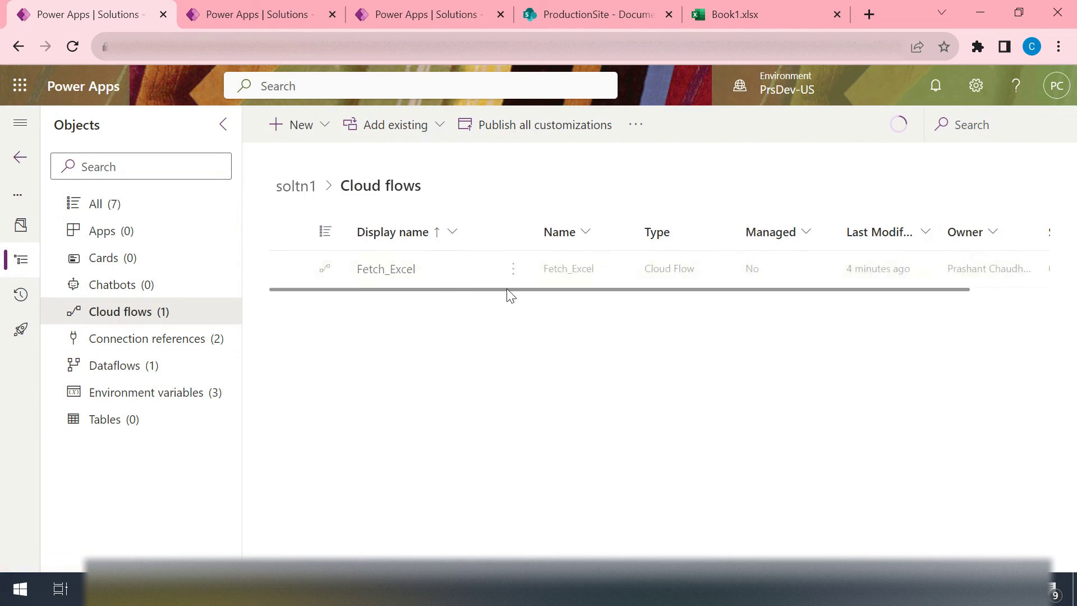
pyautogui.click(514, 270)
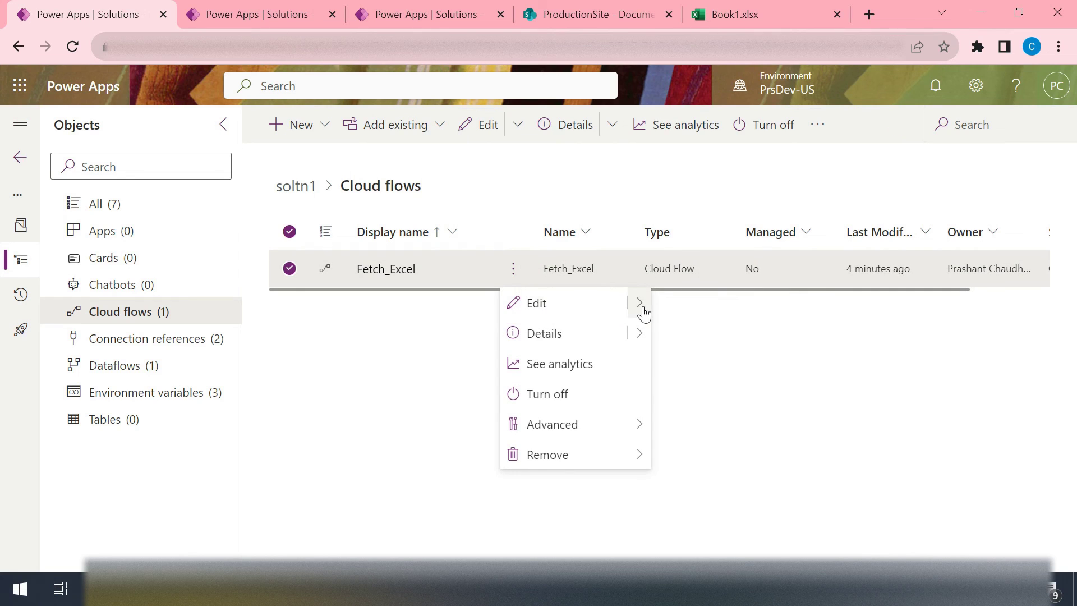
pyautogui.moveTo(641, 308)
pyautogui.click(683, 333)
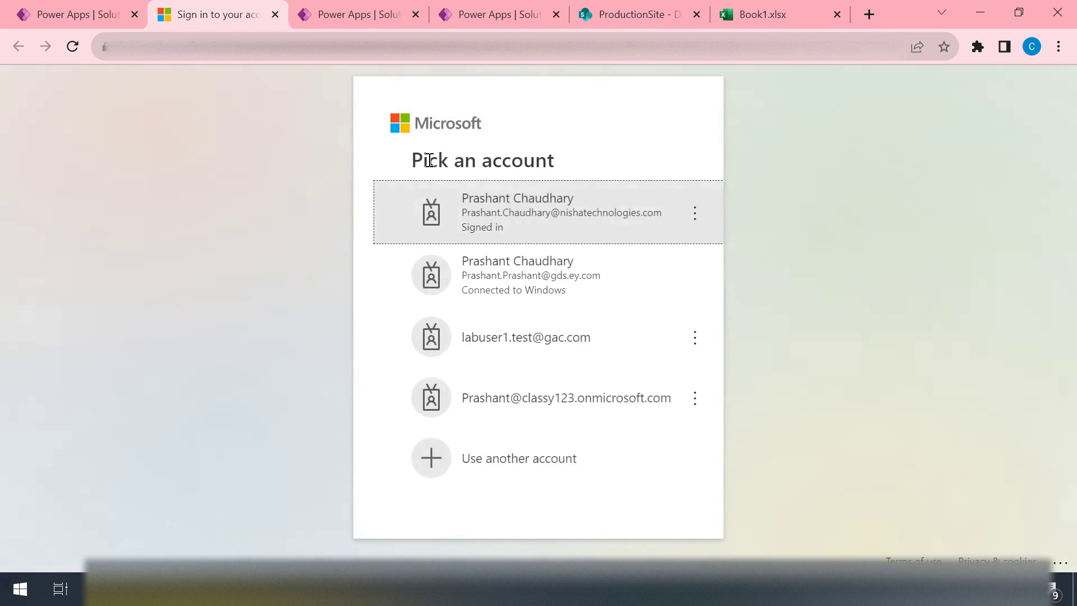
pyautogui.click(499, 228)
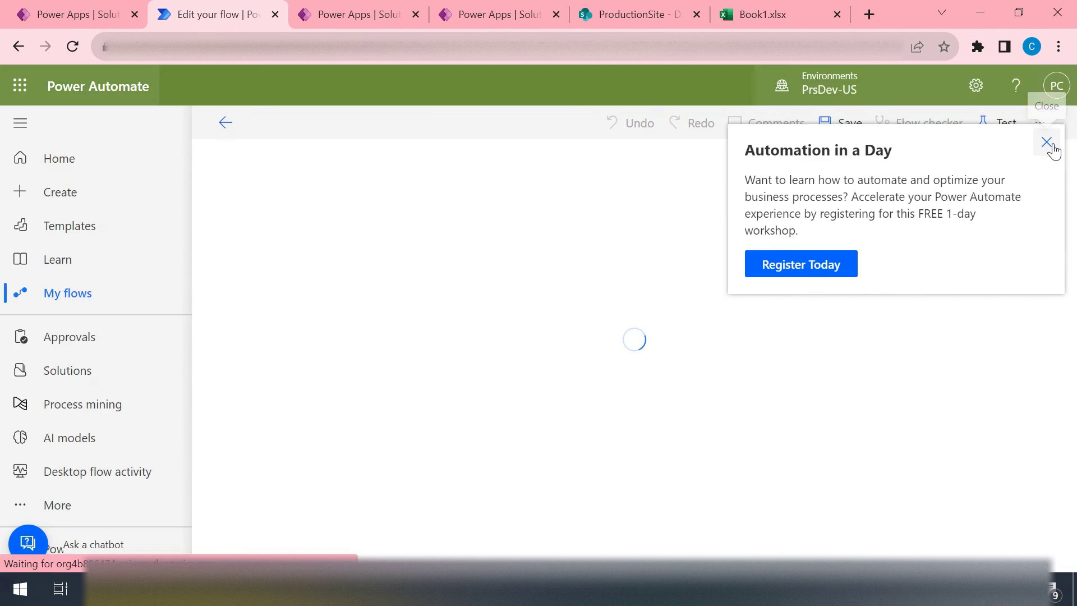
pyautogui.click(1047, 143)
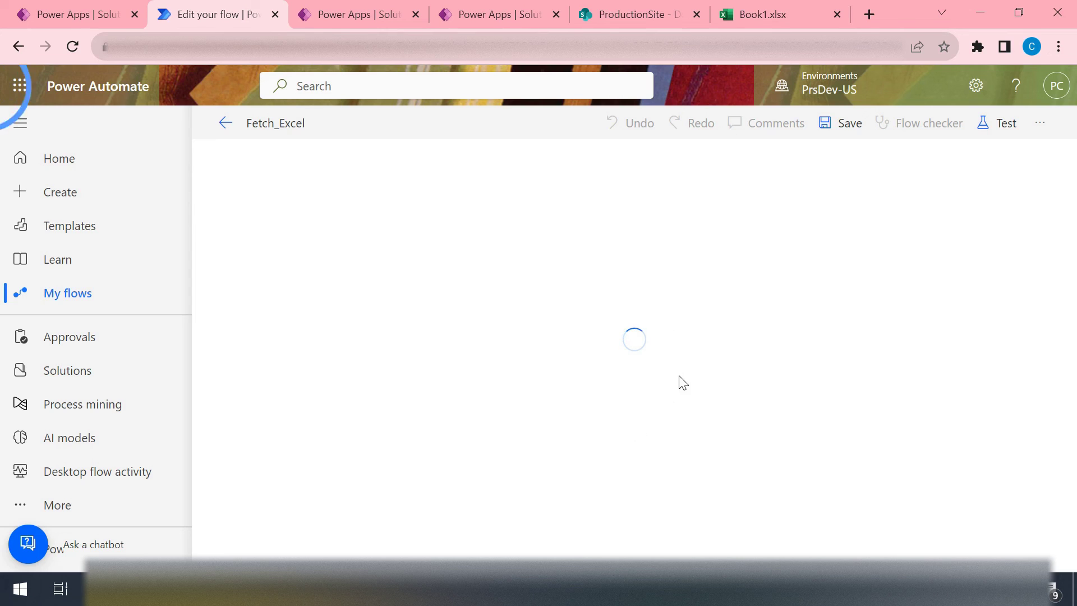
# - Add the Excel Online (Business) action List rows present in a table after Get files, and dismiss the desktop notifications
pyautogui.click(561, 317)
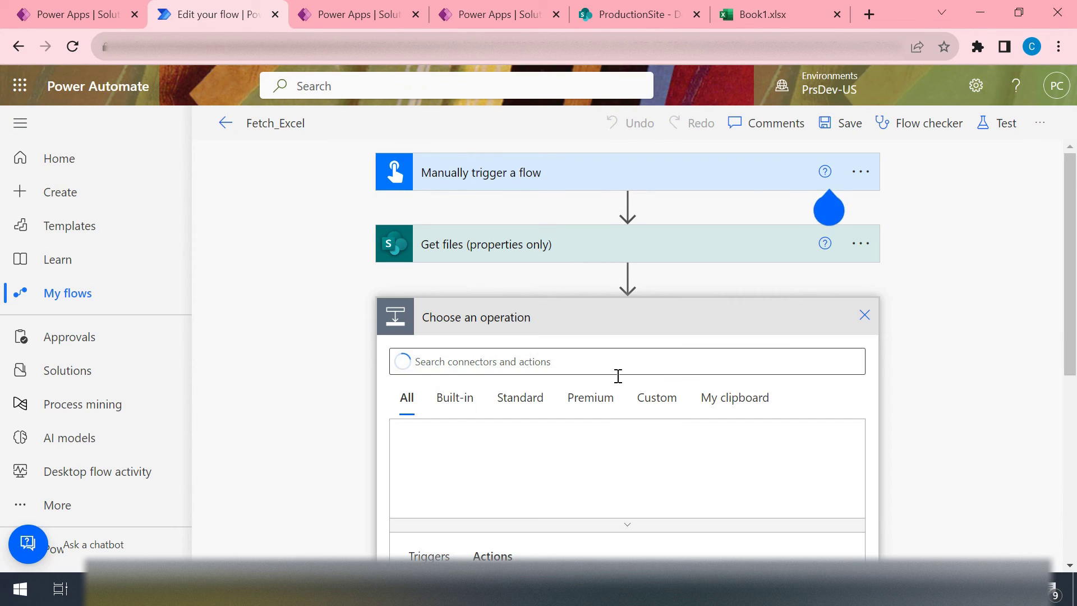
pyautogui.write('excel')
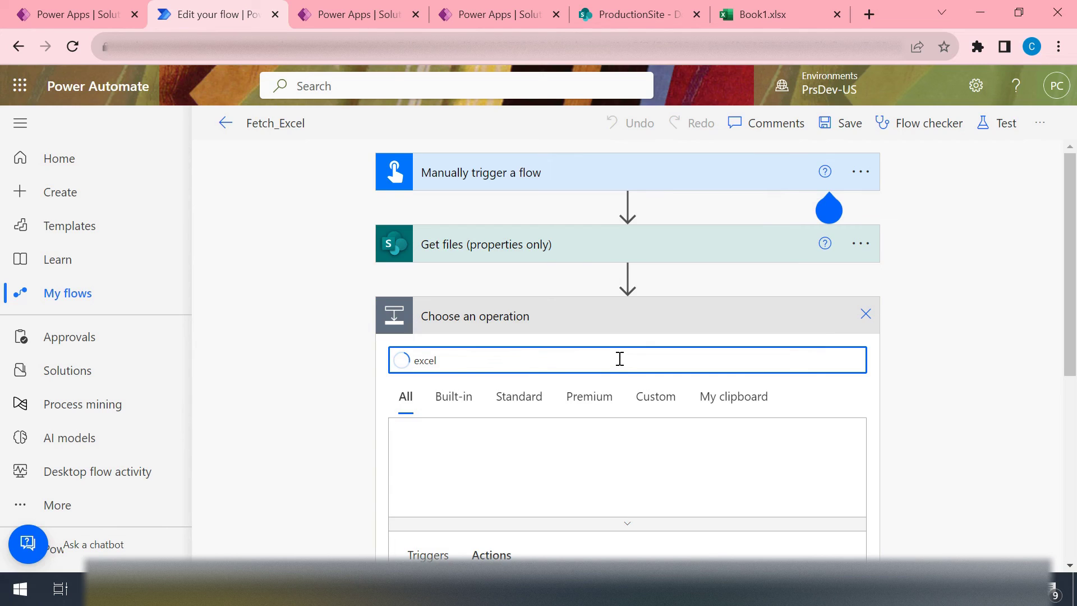
pyautogui.scroll(-3, 492, 387)
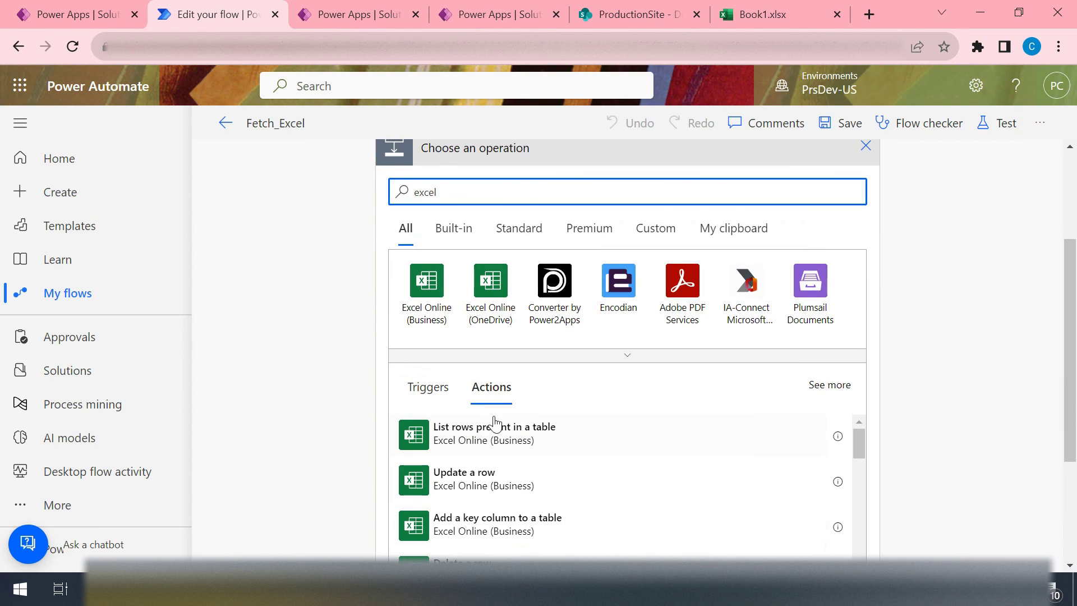
pyautogui.press('Return')
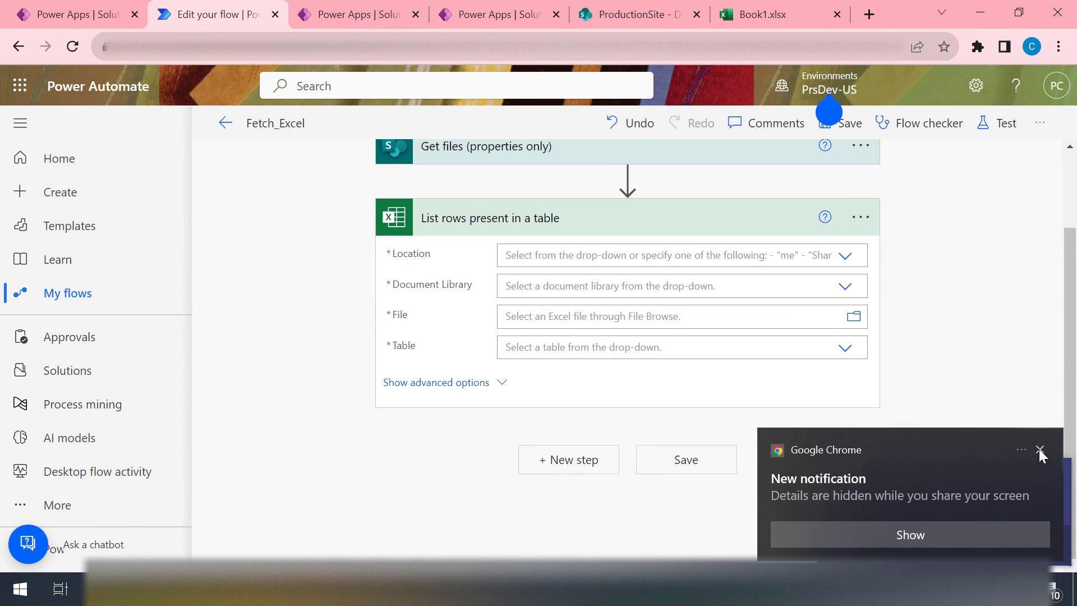
pyautogui.click(1039, 450)
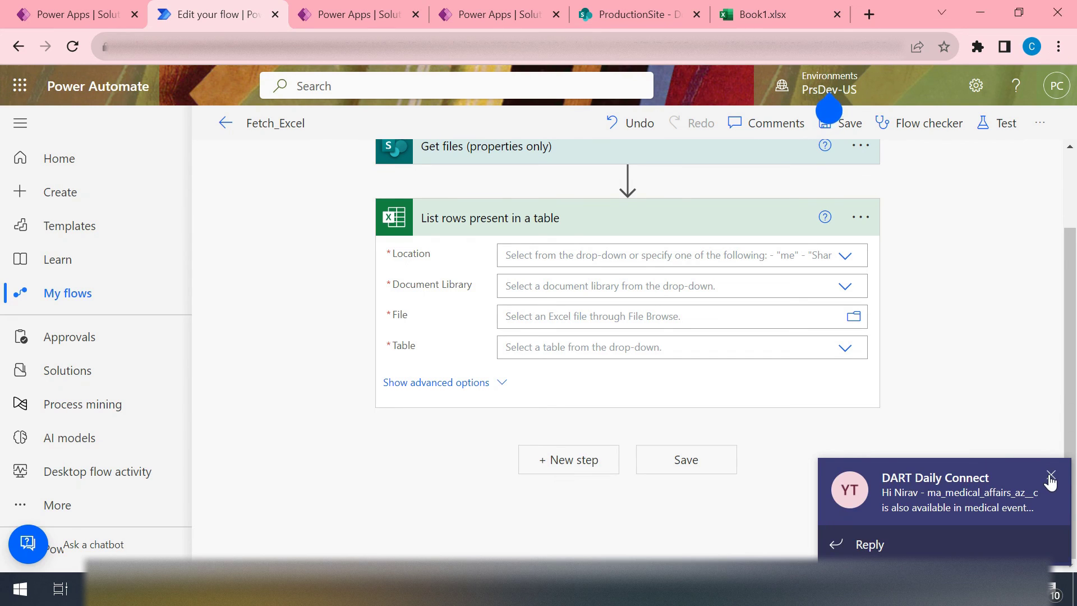
pyautogui.click(1051, 477)
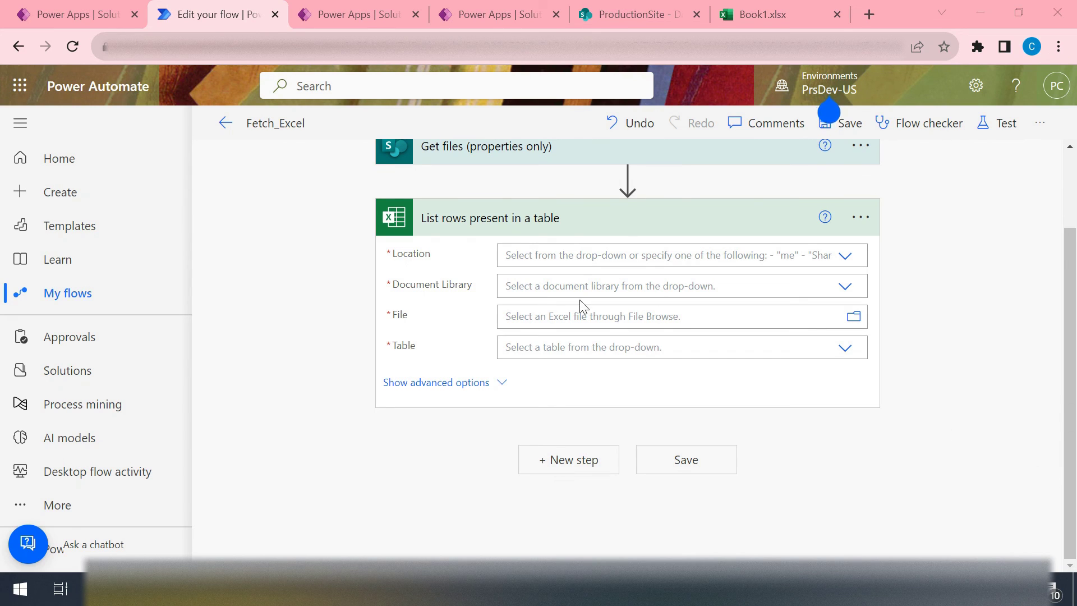
# - Set the List rows action's Location to the SP_add environment variable as a custom value
pyautogui.click(845, 258)
pyautogui.click(823, 308)
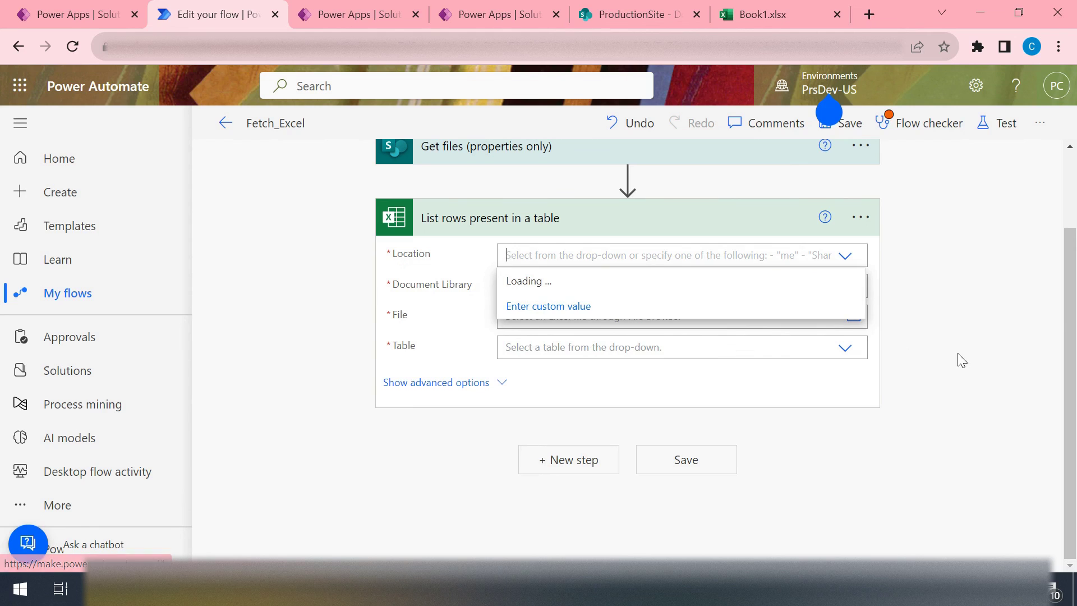
pyautogui.scroll(-2, 937, 470)
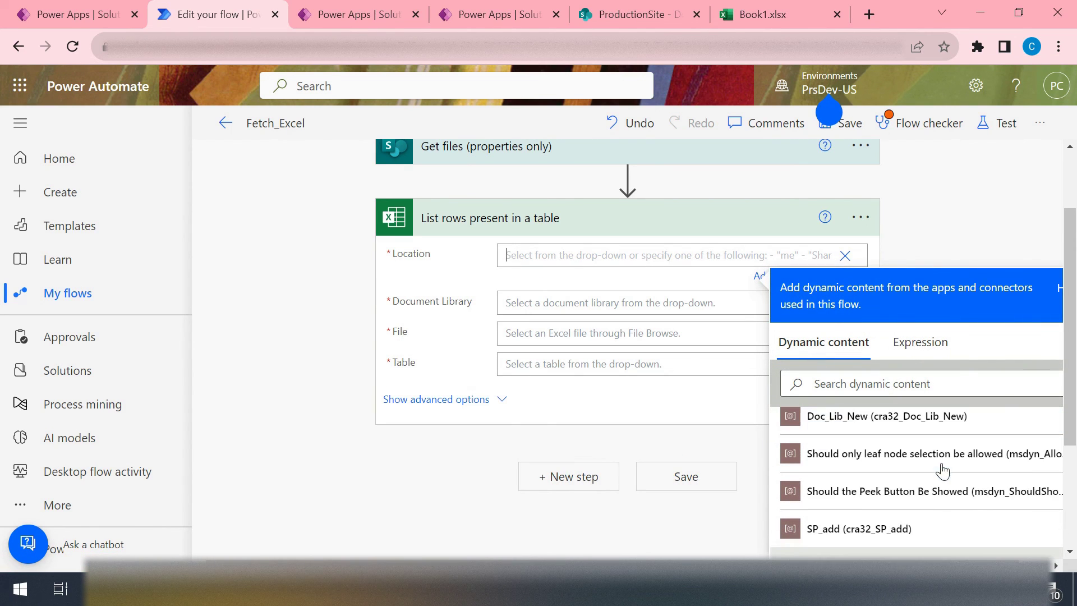
pyautogui.click(859, 529)
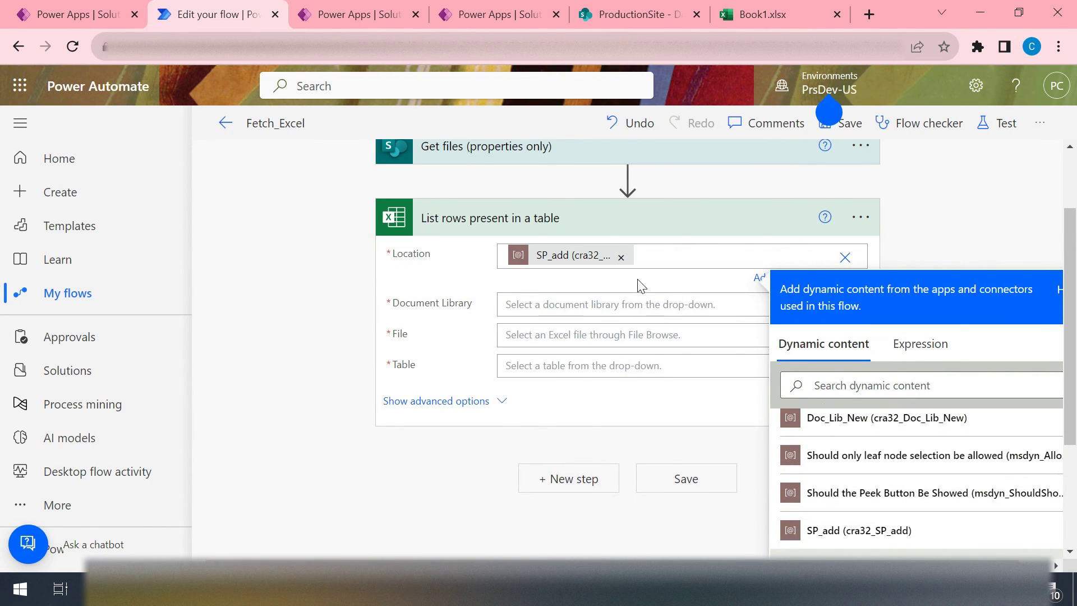
# - Set the List rows action's Document Library to the Doc_Lib_New environment variable as a custom value, and browse the files offered for File
pyautogui.click(722, 311)
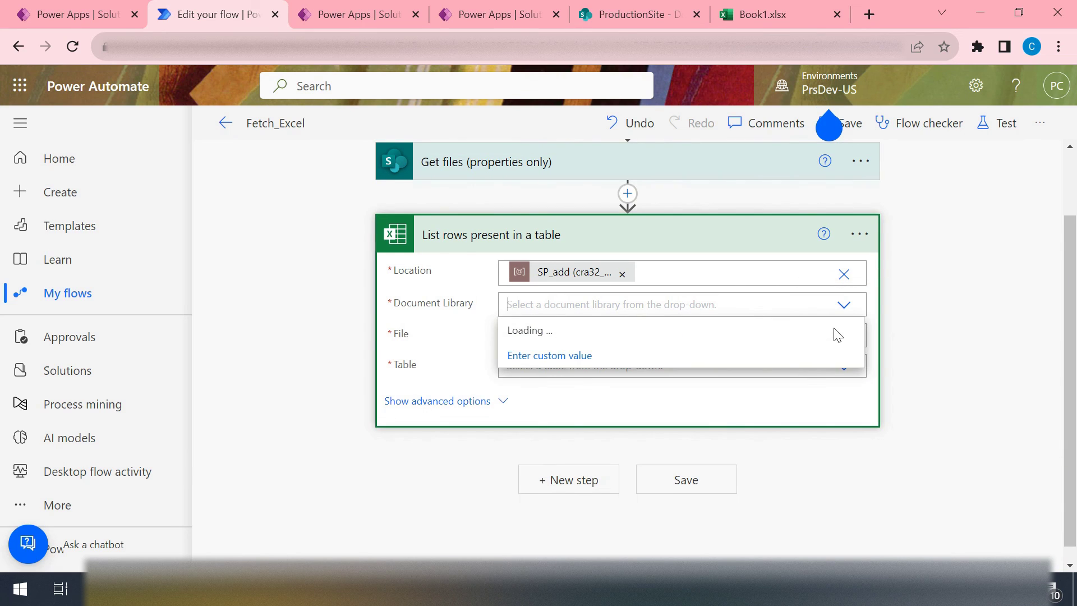
pyautogui.click(779, 354)
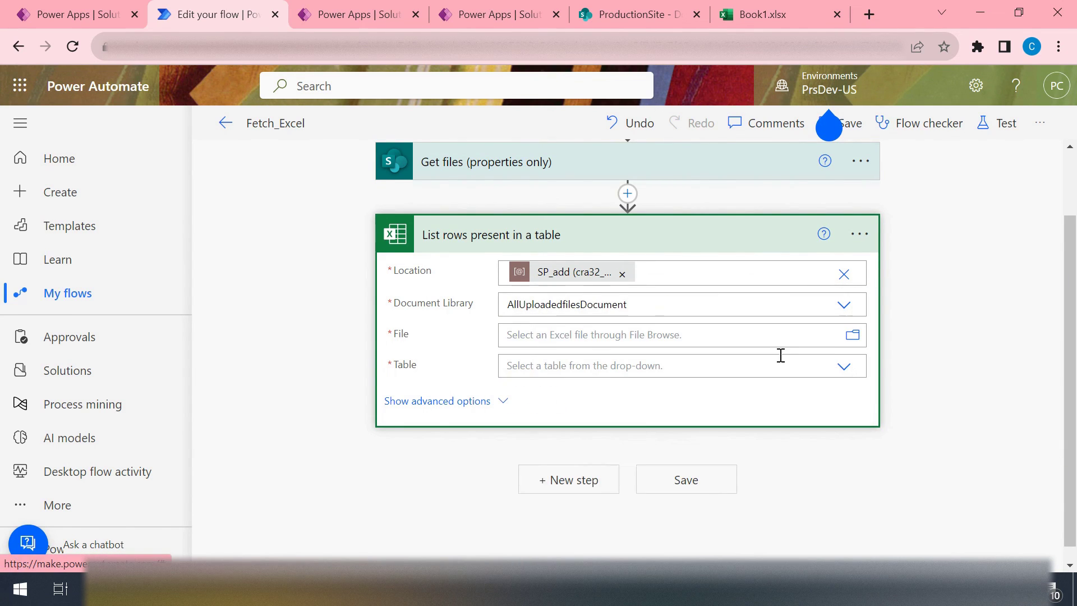
pyautogui.click(835, 314)
pyautogui.scroll(-1, 785, 516)
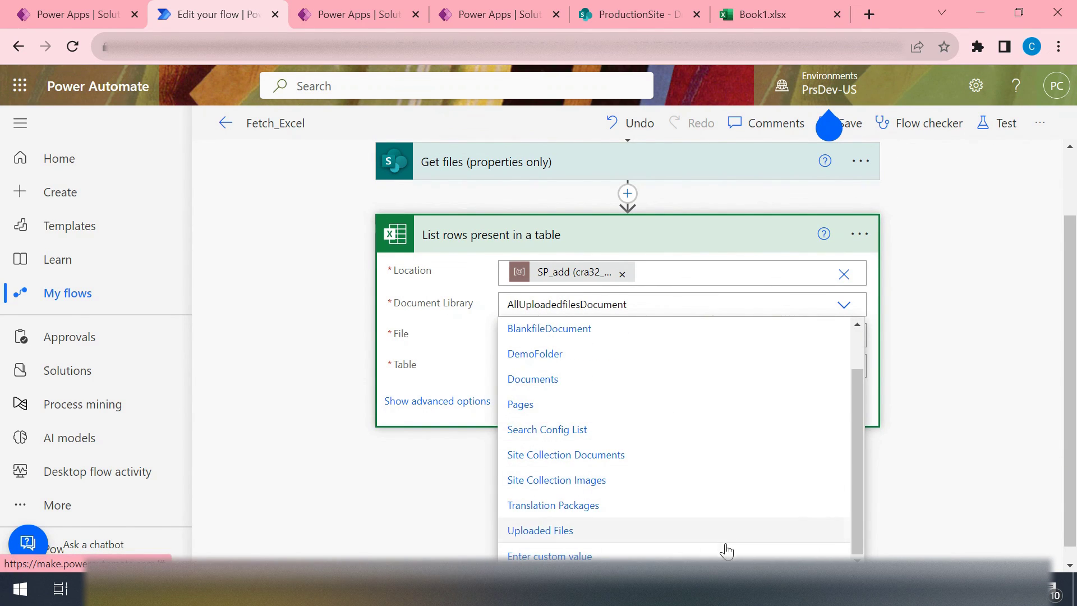
pyautogui.click(724, 555)
pyautogui.scroll(-3, 951, 466)
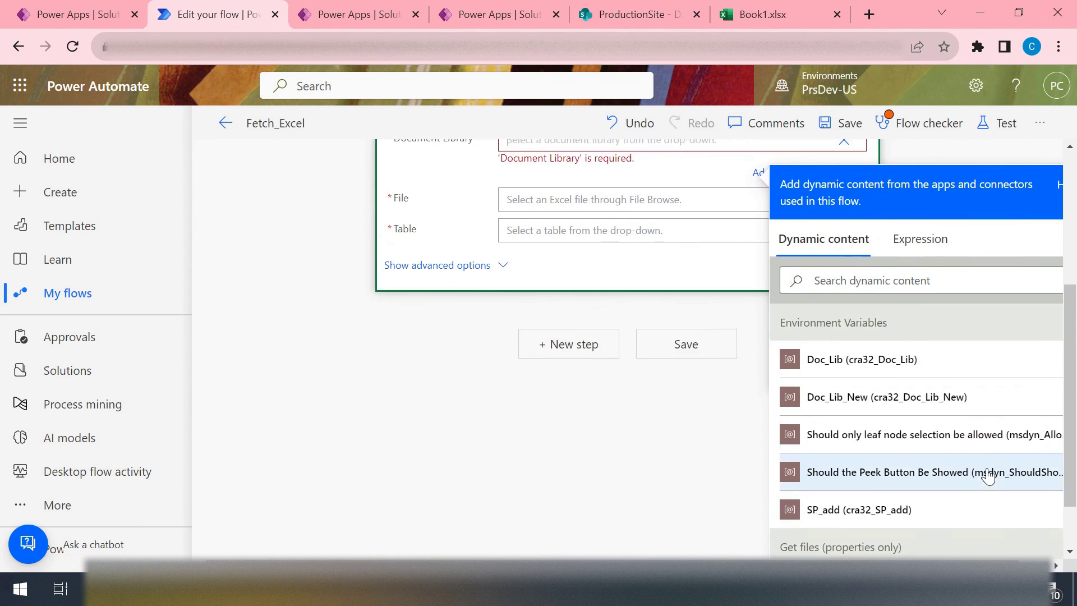
pyautogui.click(881, 399)
pyautogui.scroll(3, 699, 455)
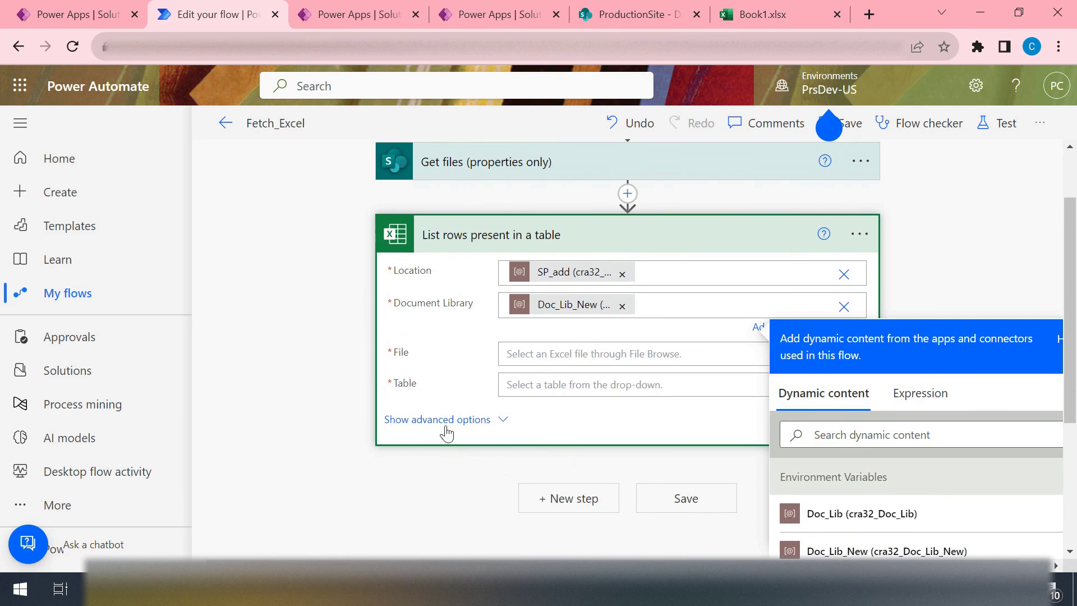
pyautogui.click(449, 359)
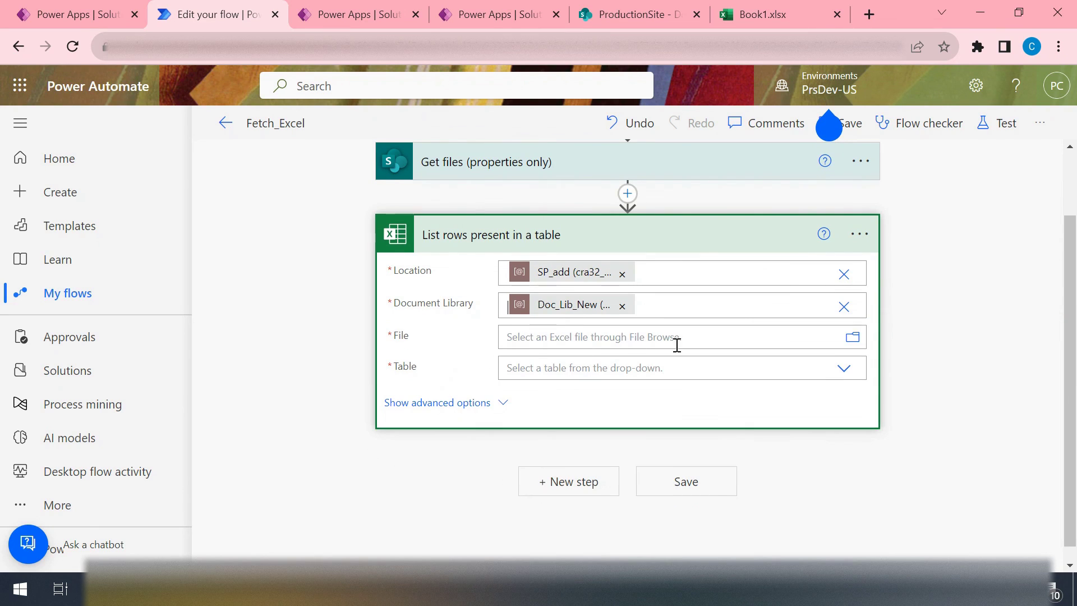
pyautogui.click(853, 337)
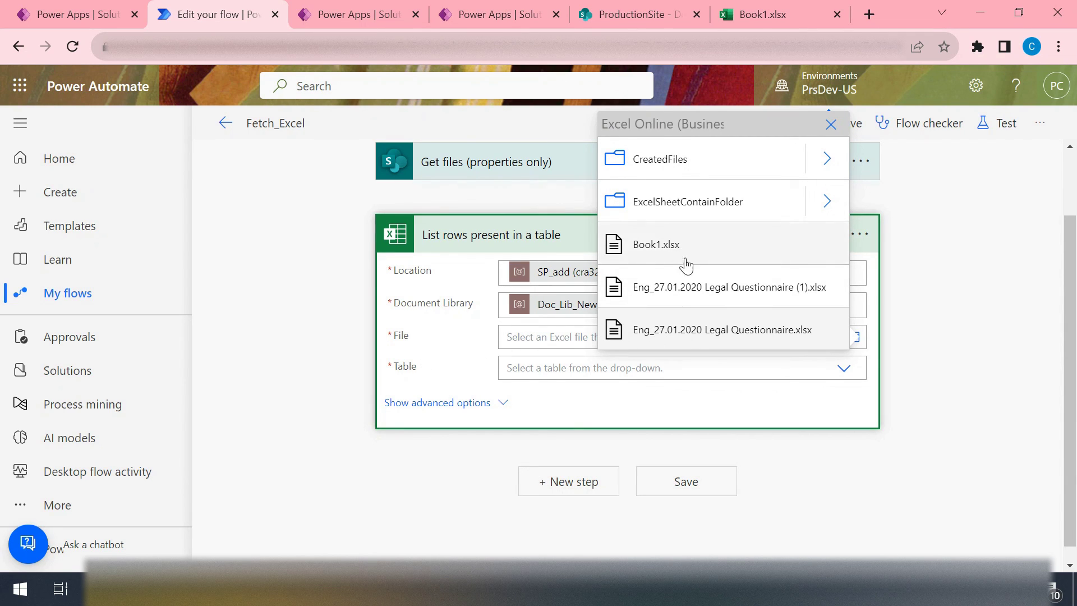
pyautogui.click(547, 314)
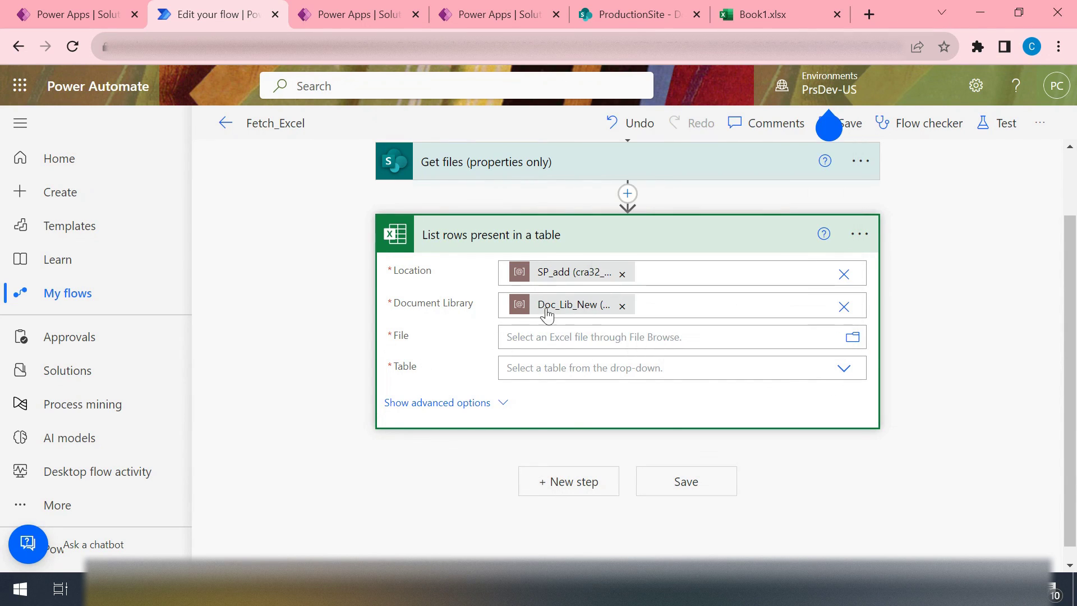
# - Replace the List rows action's Document Library value with the Doc_Lib environment variable and try to browse for the File
pyautogui.click(622, 306)
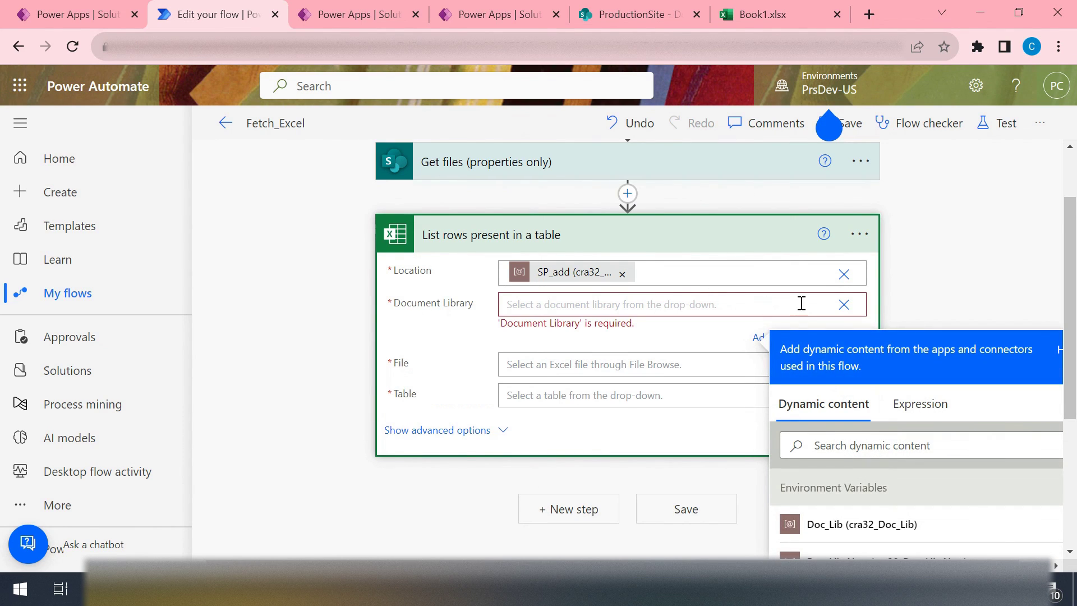
pyautogui.scroll(-1, 901, 525)
pyautogui.scroll(1, 900, 525)
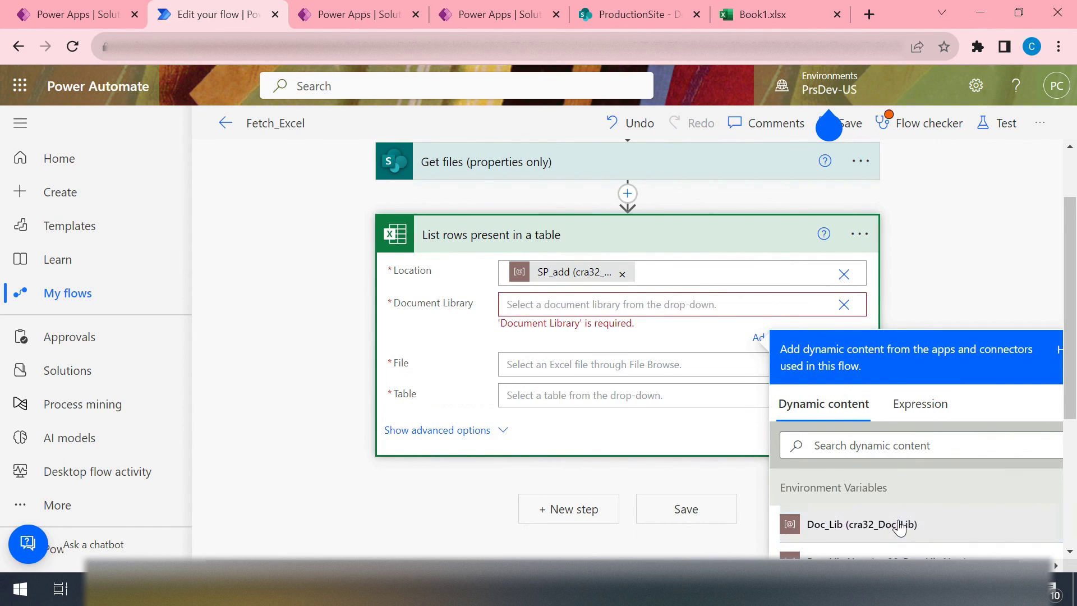
pyautogui.click(900, 527)
pyautogui.click(511, 349)
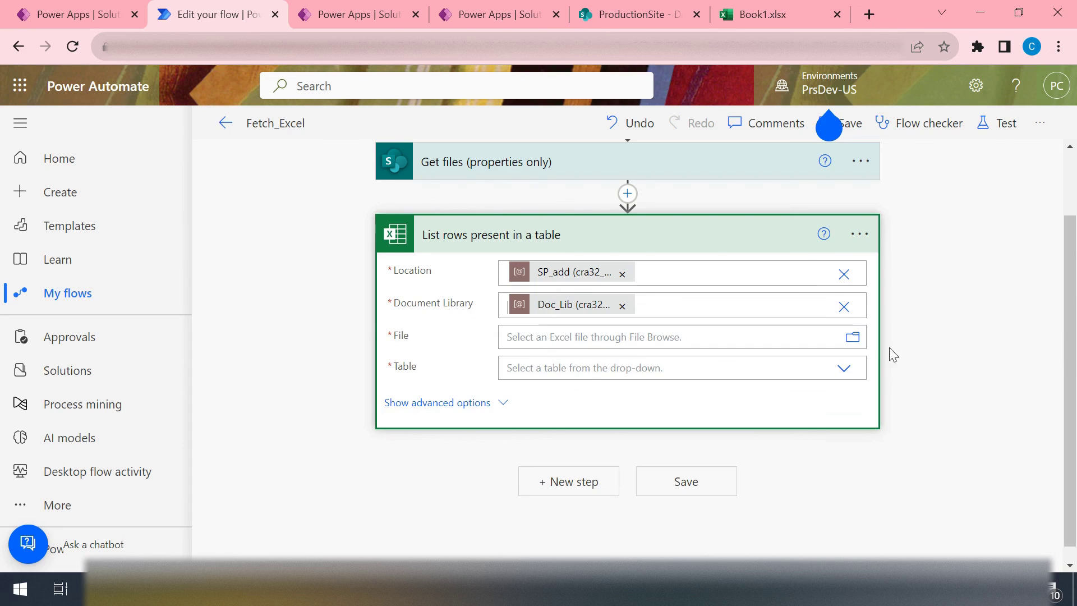
pyautogui.click(854, 339)
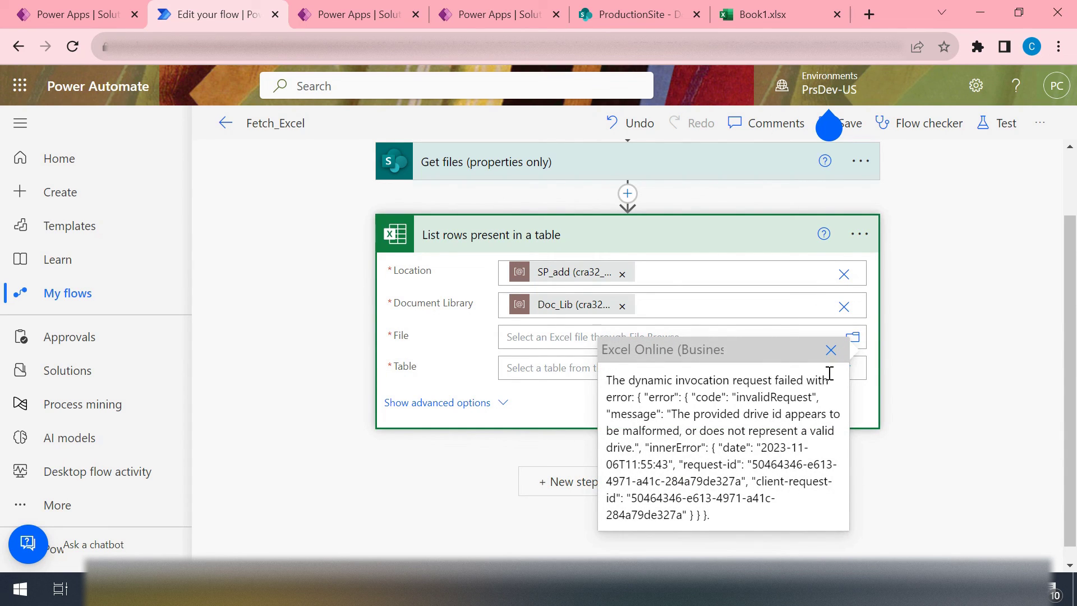
pyautogui.click(876, 337)
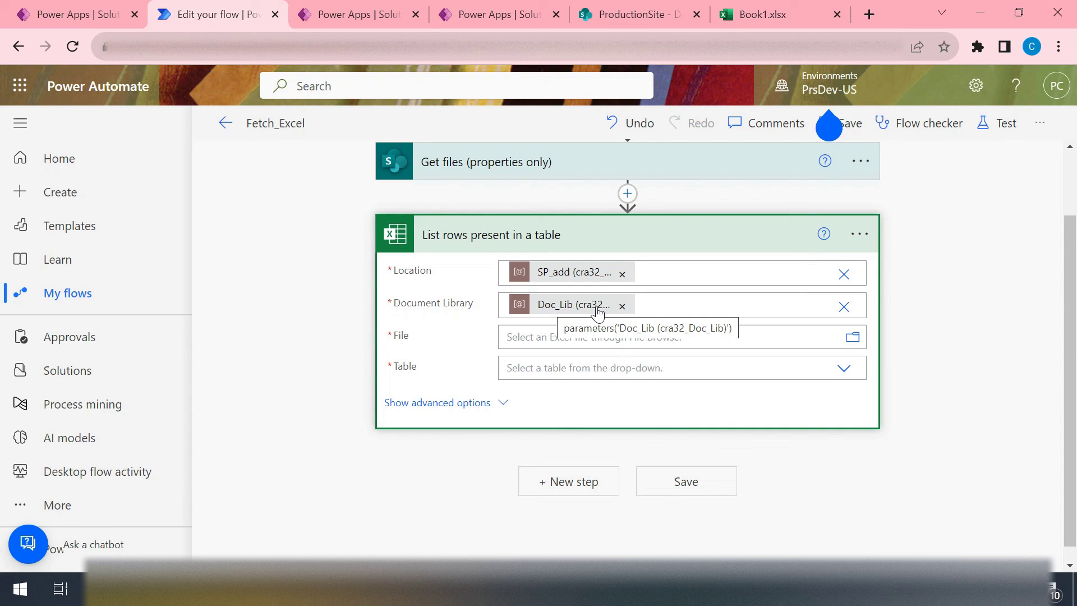
pyautogui.hotkey('alt', 'Tab')
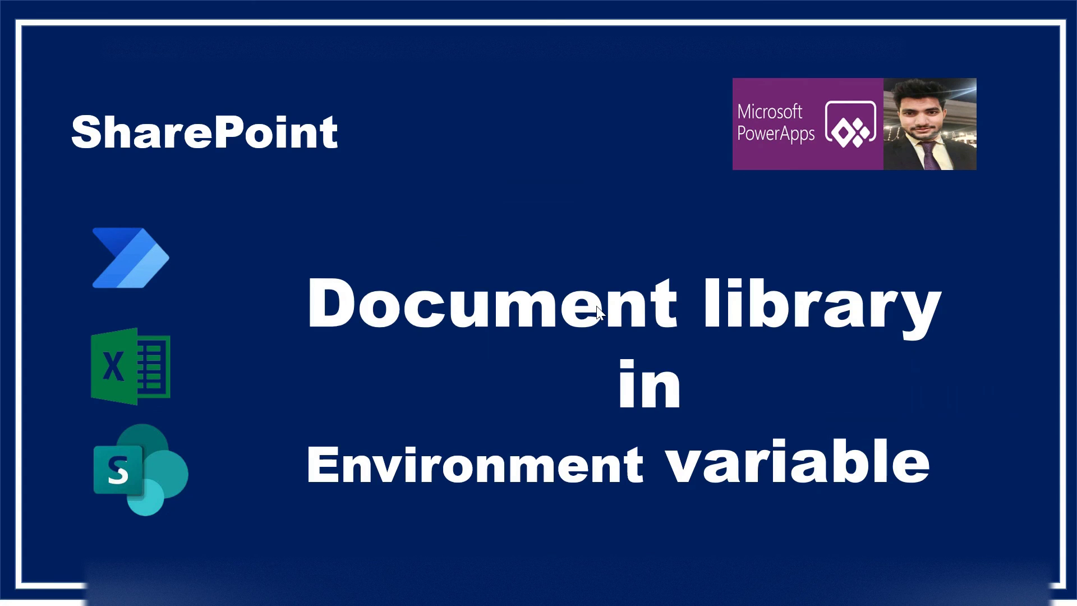